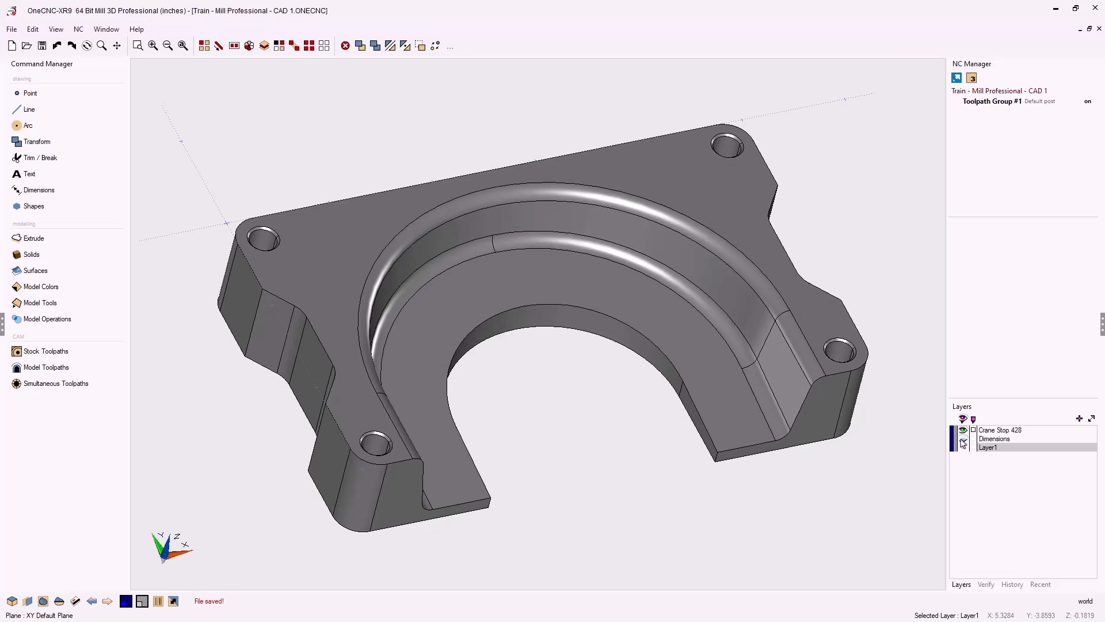
Hide the Crane Stop 428 layer and show the Dimensions layer in a top view
{"action": "left_click", "coordinate": [963, 431]}
{"action": "left_click", "coordinate": [964, 439]}
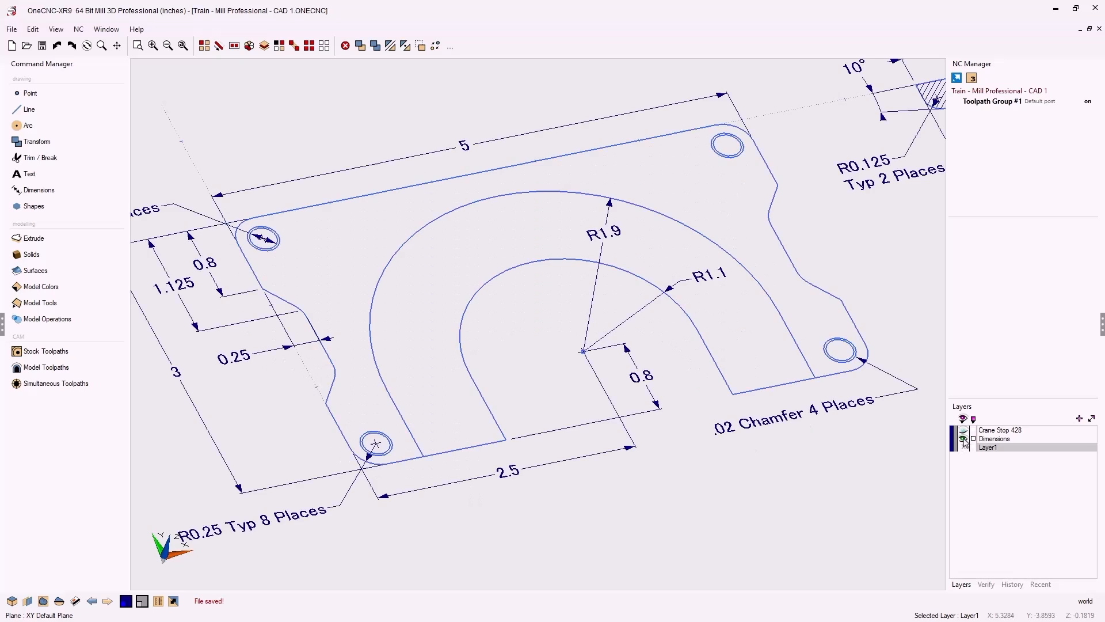
{"action": "right_click", "coordinate": [822, 470]}
{"action": "left_click", "coordinate": [821, 467]}
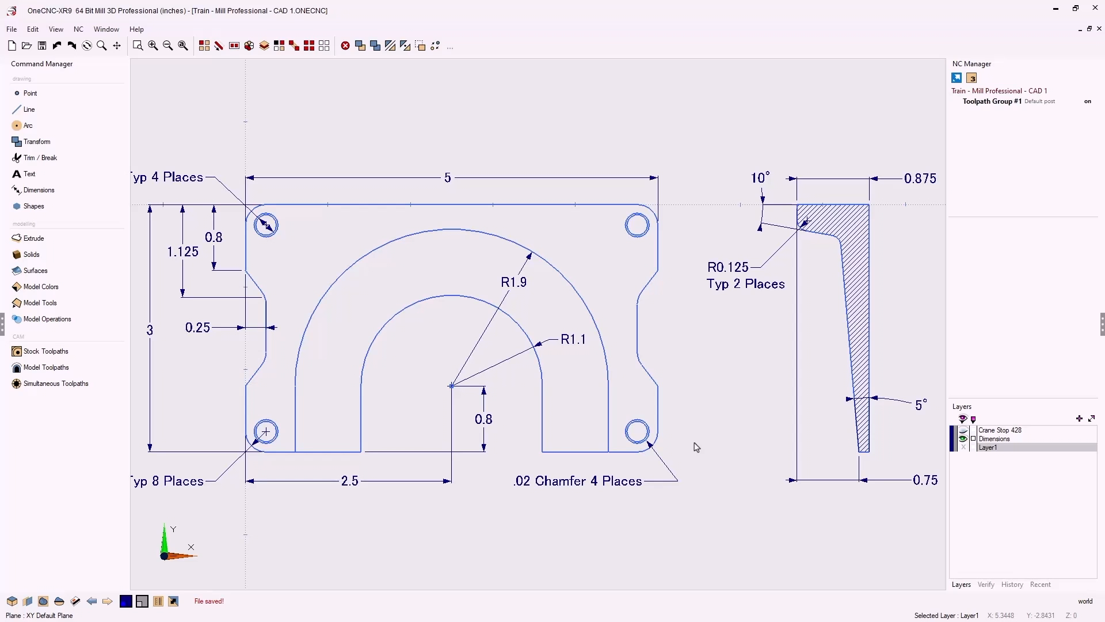
Examine the dimensions of the plate outline, then hide the Dimensions layer to leave the drawing area empty
{"action": "scroll", "coordinate": [694, 442], "scroll_direction": "down", "scroll_amount": 1}
{"action": "mouse_move", "coordinate": [434, 341]}
{"action": "middle_mouse_down"}
{"action": "mouse_move", "coordinate": [513, 362]}
{"action": "mouse_move", "coordinate": [612, 369]}
{"action": "mouse_move", "coordinate": [547, 329]}
{"action": "mouse_move", "coordinate": [509, 322]}
{"action": "middle_mouse_up"}
{"action": "scroll", "coordinate": [557, 355], "scroll_direction": "up", "scroll_amount": 2}
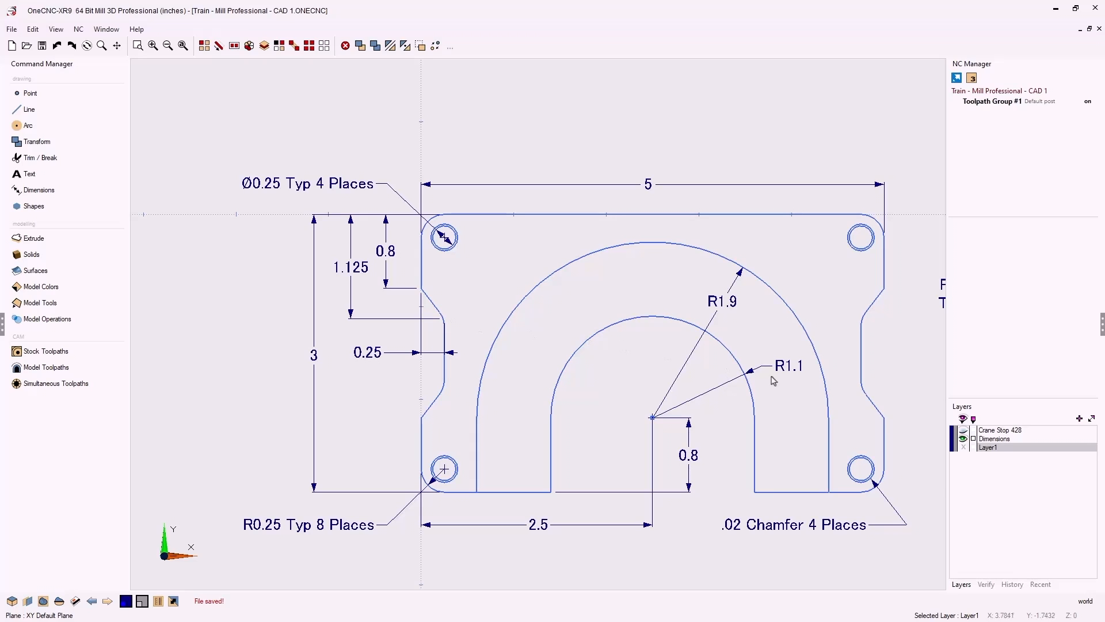
{"action": "left_click", "coordinate": [963, 441]}
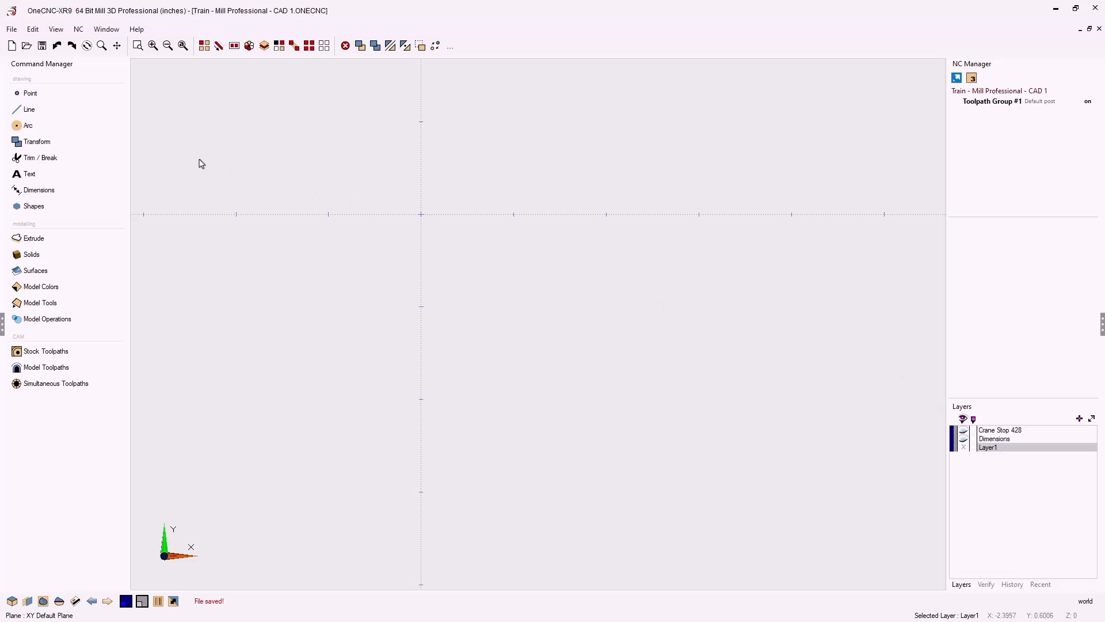
Draw a line from the origin to X 0, Y -0.8 for the plate's upper left edge
{"action": "left_click", "coordinate": [30, 110]}
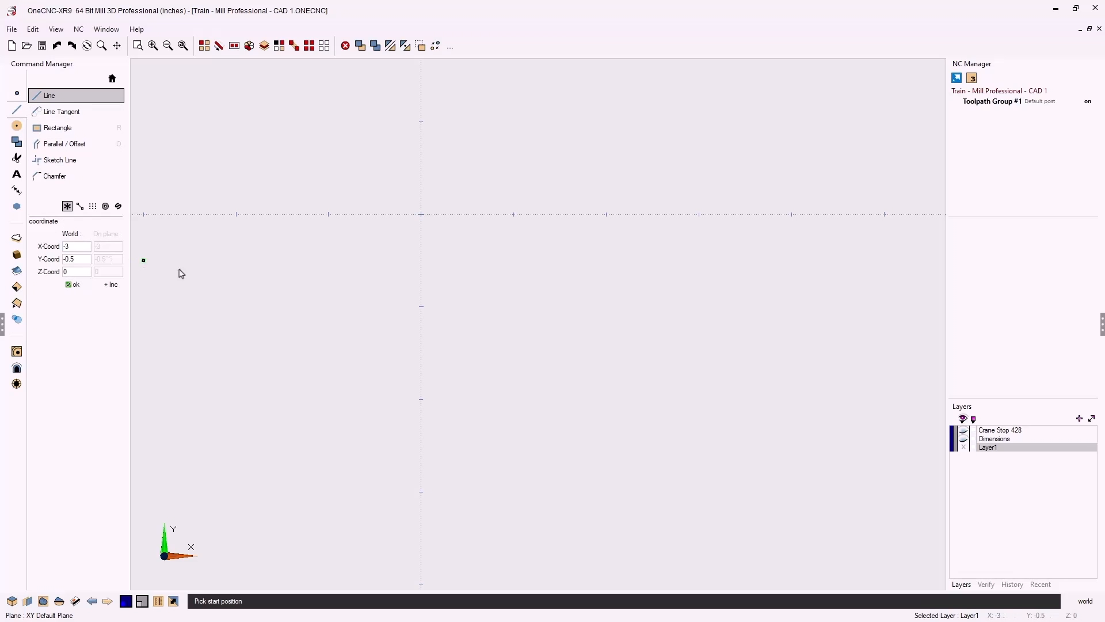
{"action": "left_click", "coordinate": [421, 215]}
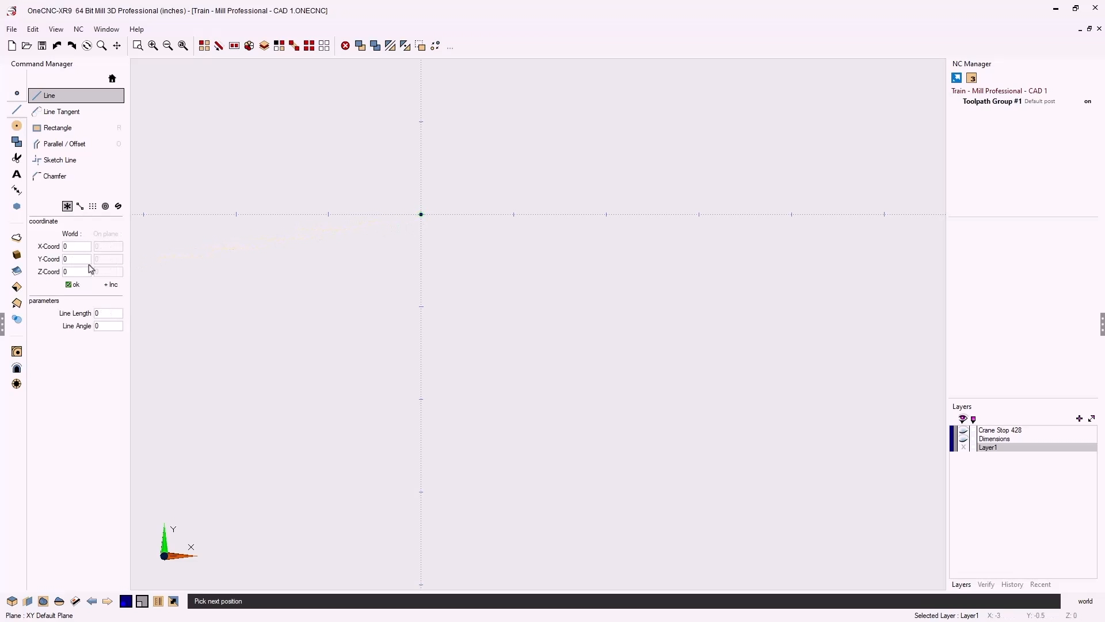
{"action": "left_click_drag", "start_coordinate": [88, 262], "coordinate": [56, 262]}
{"action": "type", "text": "-.8"}
{"action": "key", "text": "Tab"}
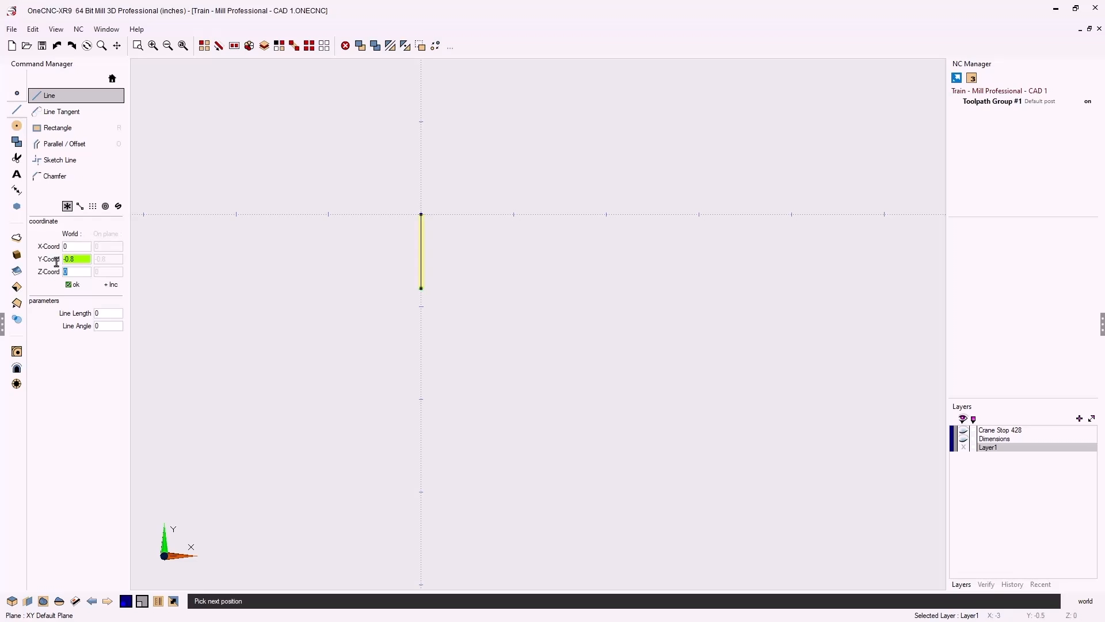
{"action": "key", "text": "Return"}
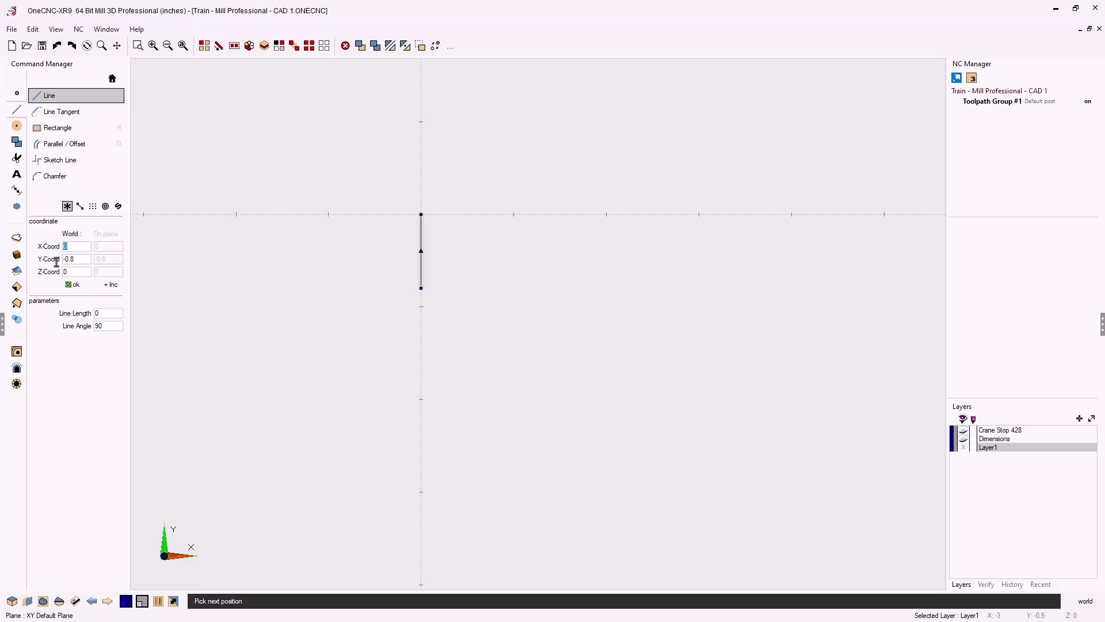
Continue the line chain to X 0.25, Y -1.125 and end it there
{"action": "type", "text": ".25"}
{"action": "key", "text": "Tab"}
{"action": "type", "text": "-1.125"}
{"action": "key", "text": "Return"}
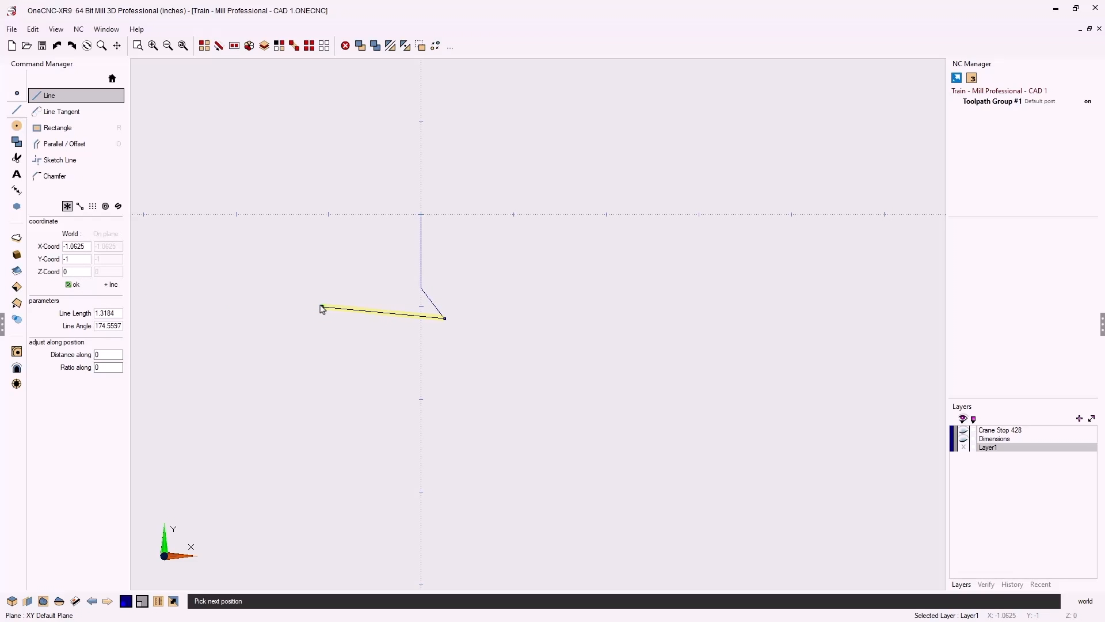
{"action": "key", "text": "Escape"}
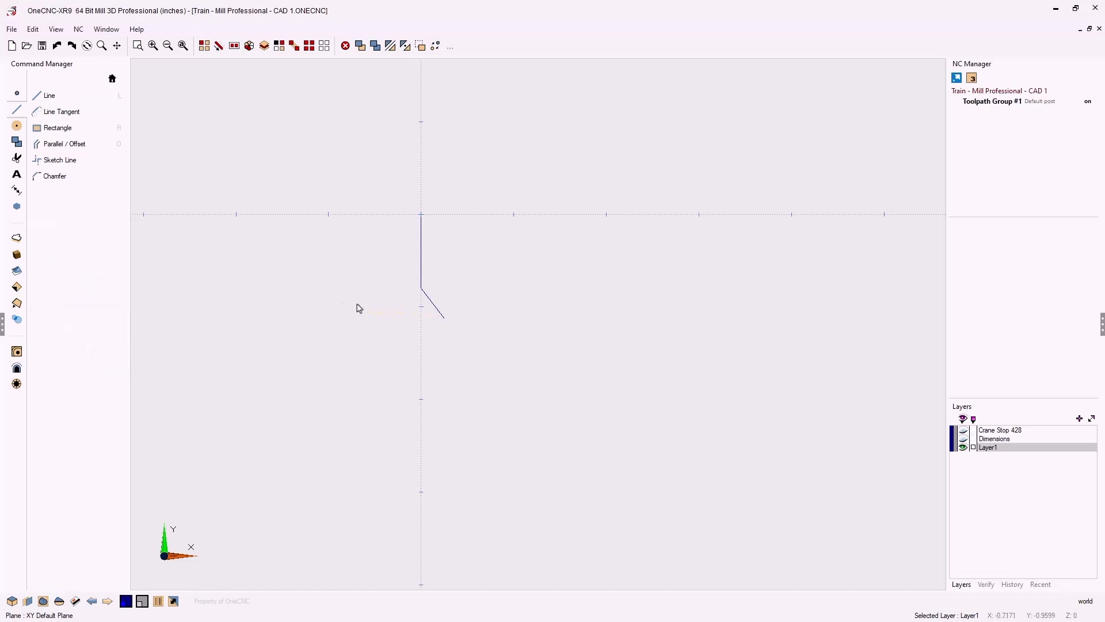
Consult the Dimensions layer briefly and draw a vertical construction line from X 2.5, Y 0 down to Y -0.5
{"action": "middle_click_drag", "start_coordinate": [471, 299], "coordinate": [410, 291]}
{"action": "middle_click_drag", "start_coordinate": [469, 304], "coordinate": [399, 278]}
{"action": "left_click", "coordinate": [963, 439]}
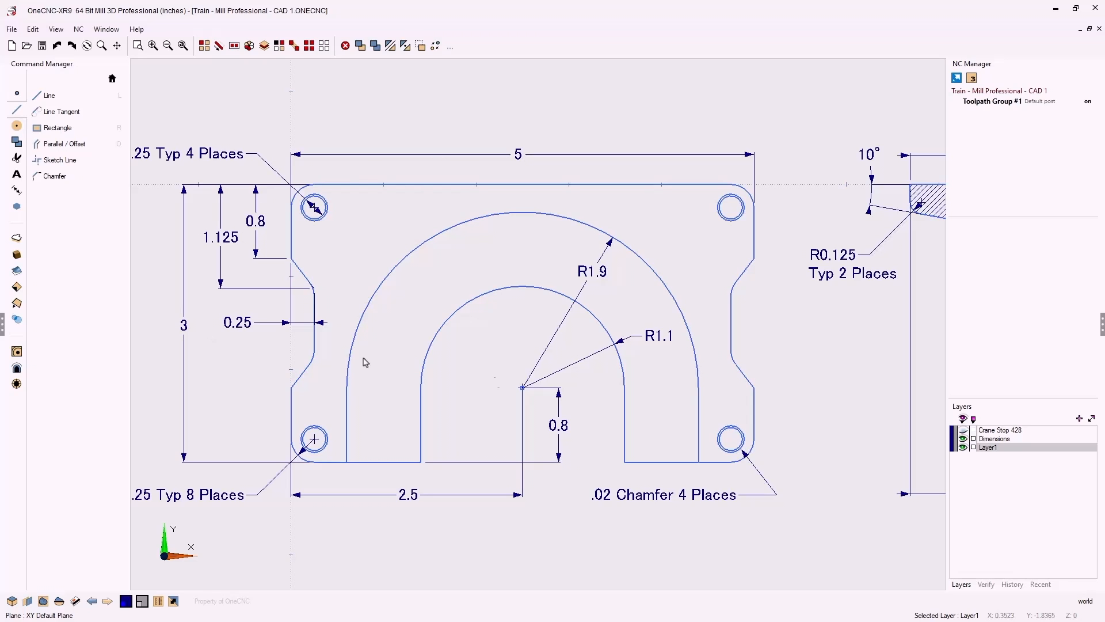
{"action": "left_click", "coordinate": [963, 439]}
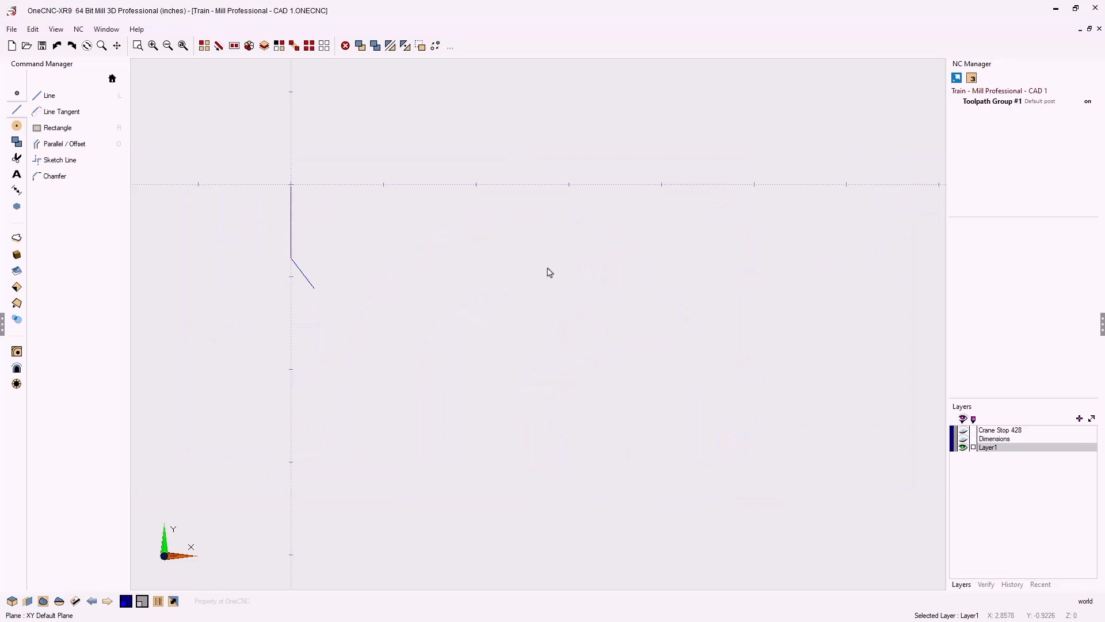
{"action": "left_click", "coordinate": [61, 99]}
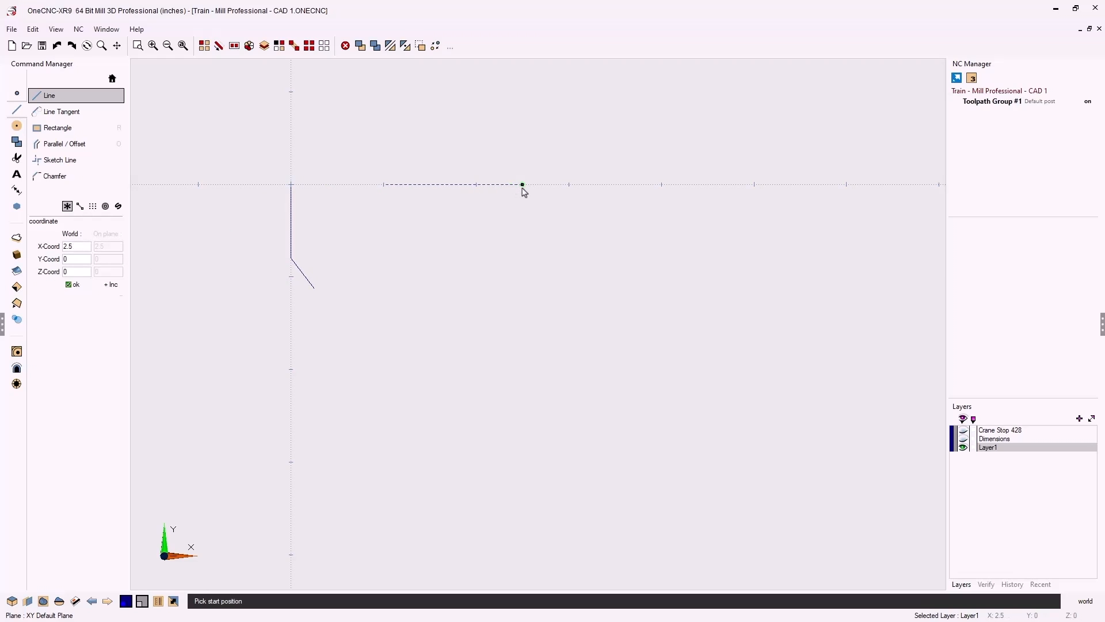
{"action": "left_click", "coordinate": [524, 191]}
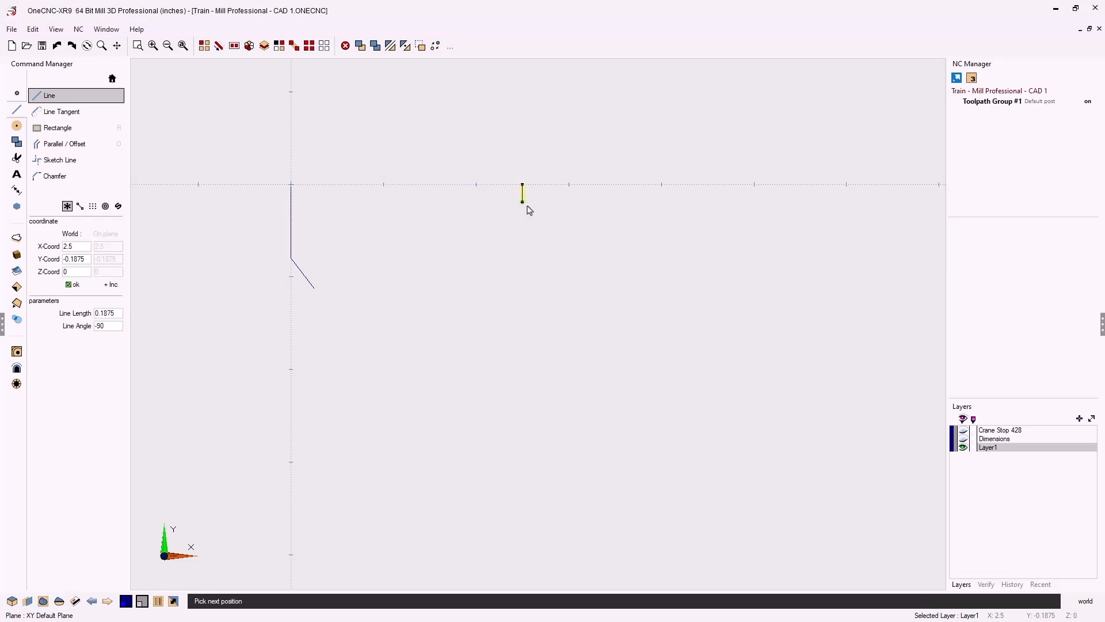
{"action": "left_click", "coordinate": [524, 242]}
{"action": "right_click", "coordinate": [537, 236]}
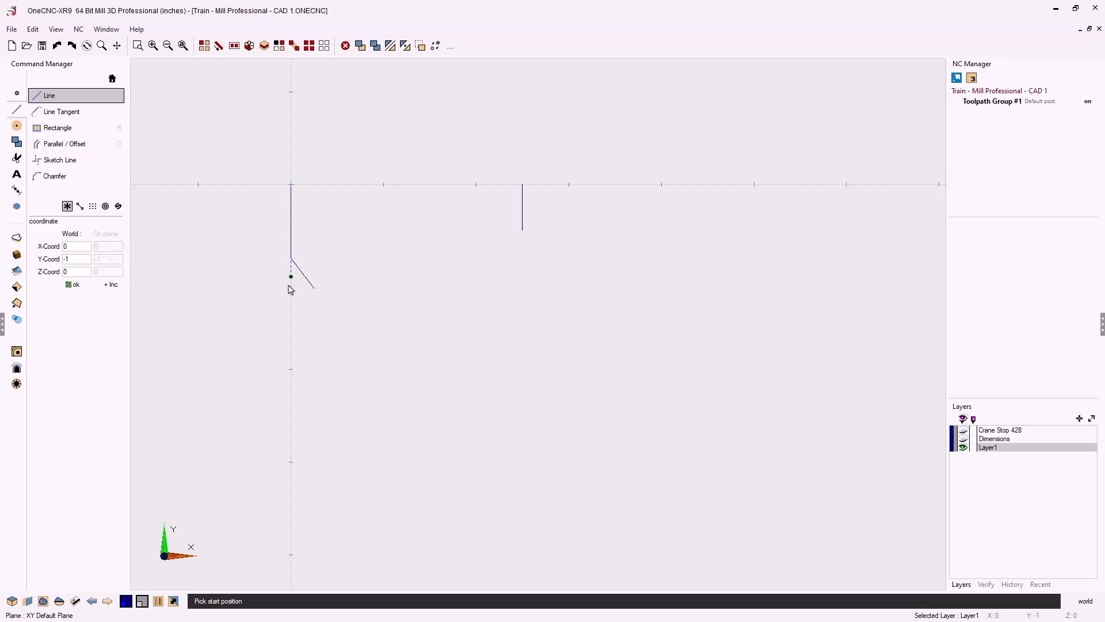
Draw a horizontal construction line about 0.54 inches long starting at X 0, Y -1.5
{"action": "left_click", "coordinate": [289, 331]}
{"action": "left_click", "coordinate": [339, 328]}
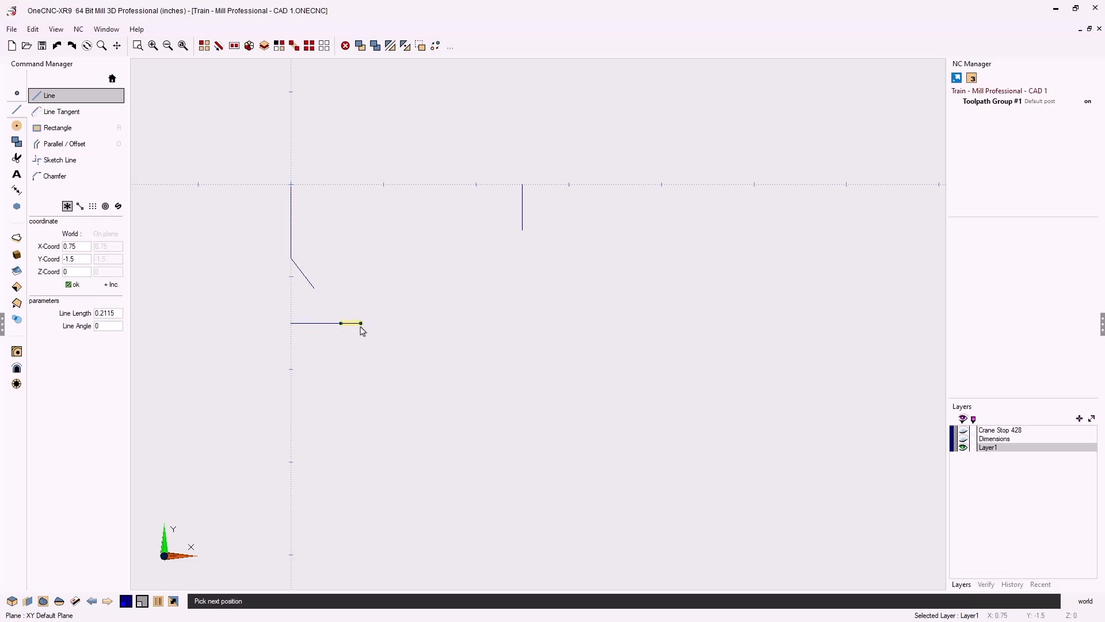
{"action": "right_click", "coordinate": [385, 326]}
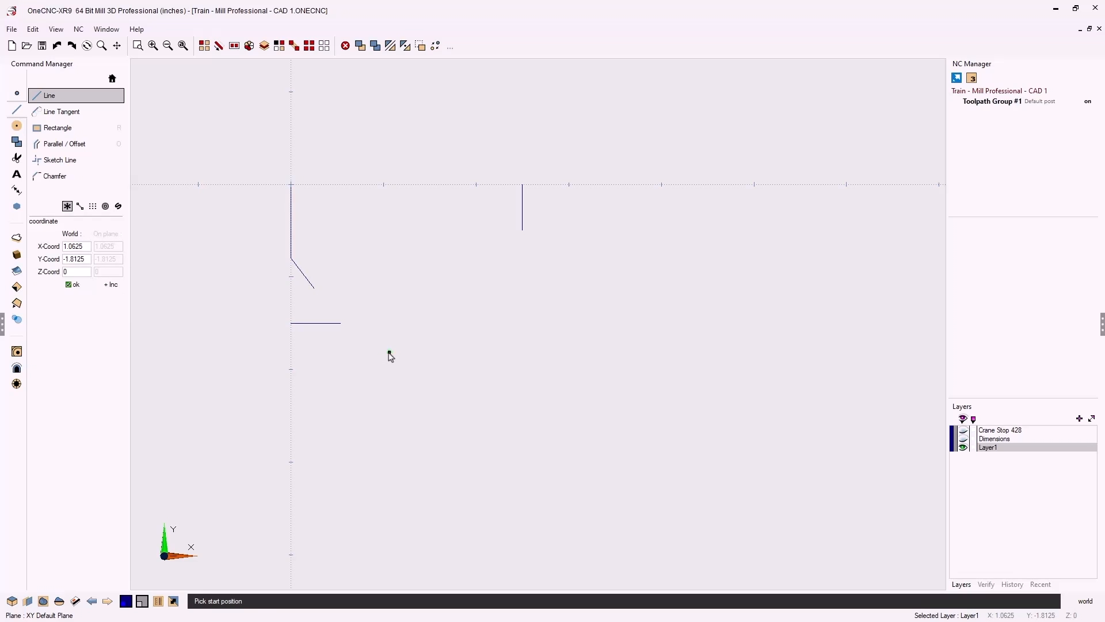
{"action": "right_click", "coordinate": [390, 357]}
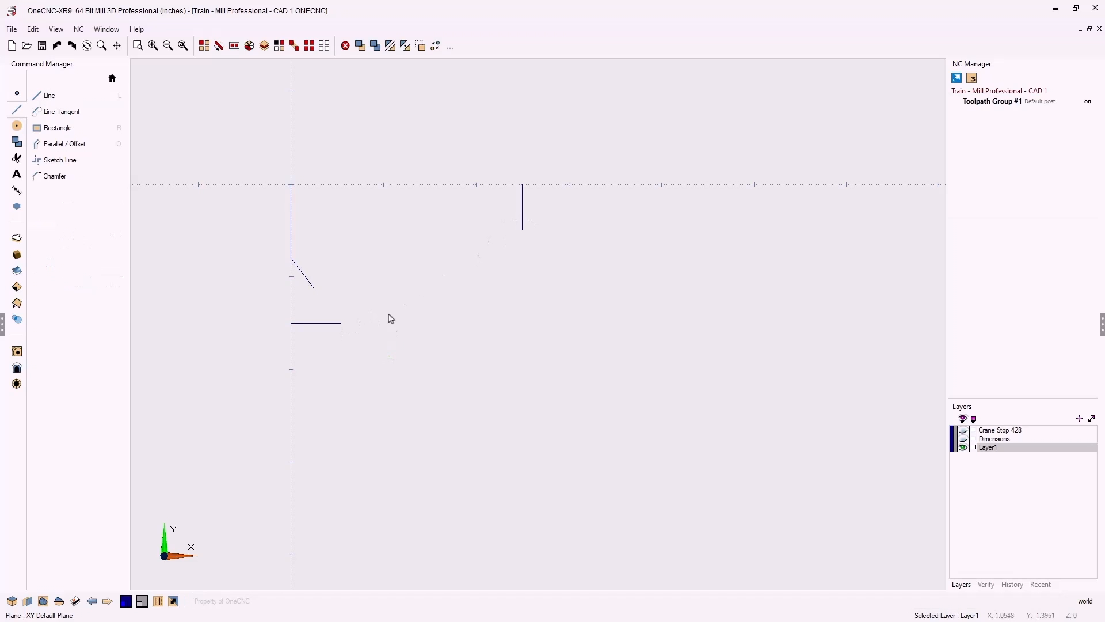
Mirror a copy of the two-line left edge chain about the vertical construction line at X 2.5
{"action": "mouse_move", "coordinate": [390, 318]}
{"action": "middle_mouse_down"}
{"action": "mouse_move", "coordinate": [462, 331]}
{"action": "mouse_move", "coordinate": [477, 353]}
{"action": "middle_mouse_up"}
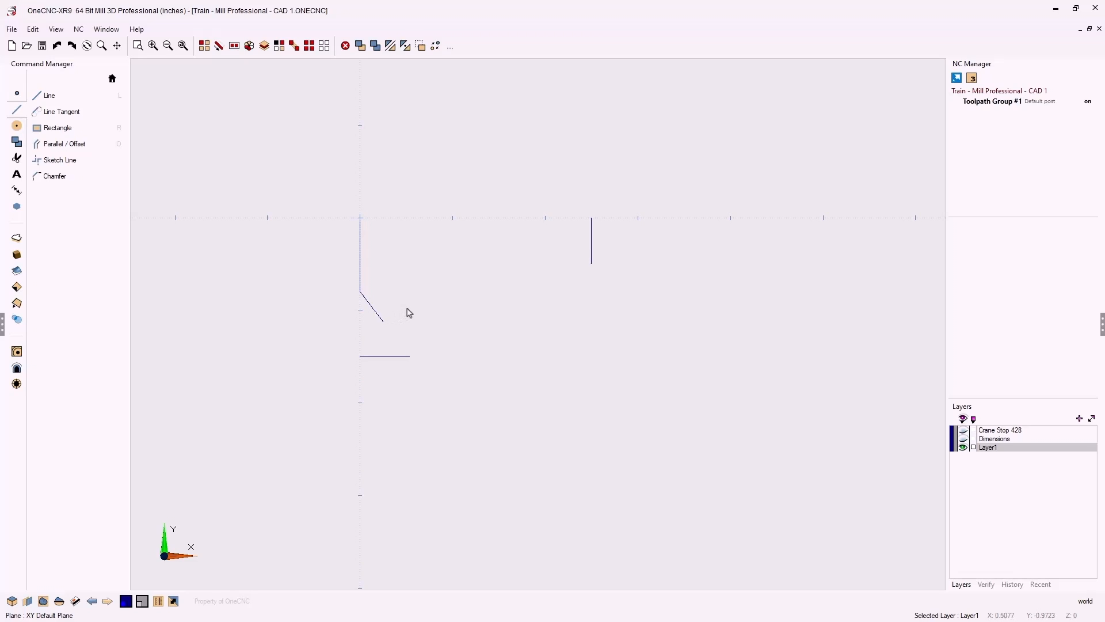
{"action": "key", "text": "s"}
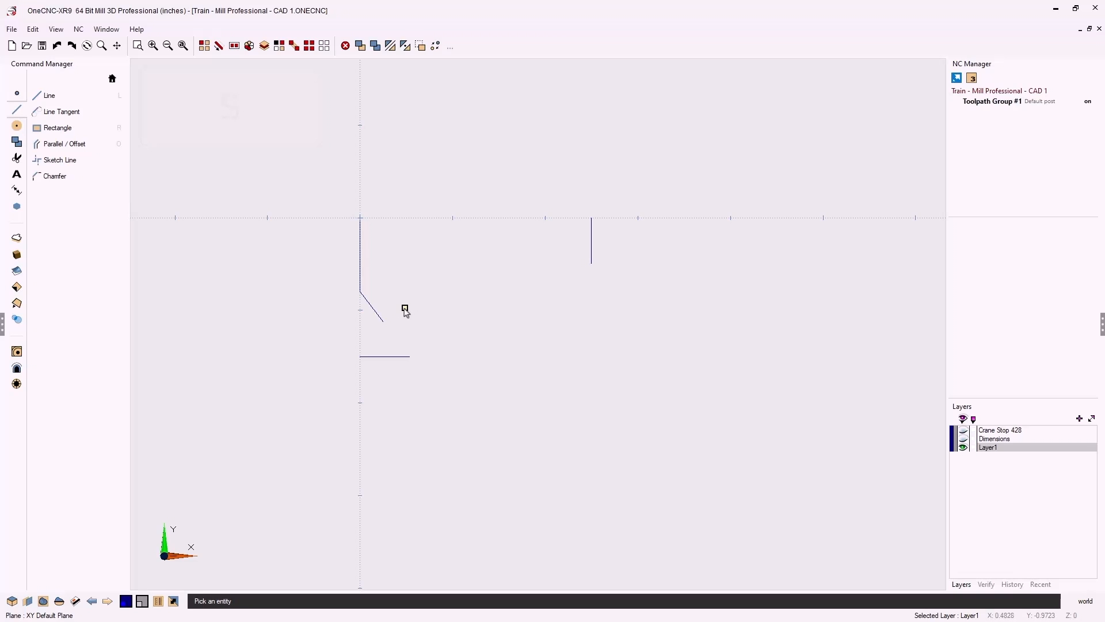
{"action": "left_click", "coordinate": [360, 262]}
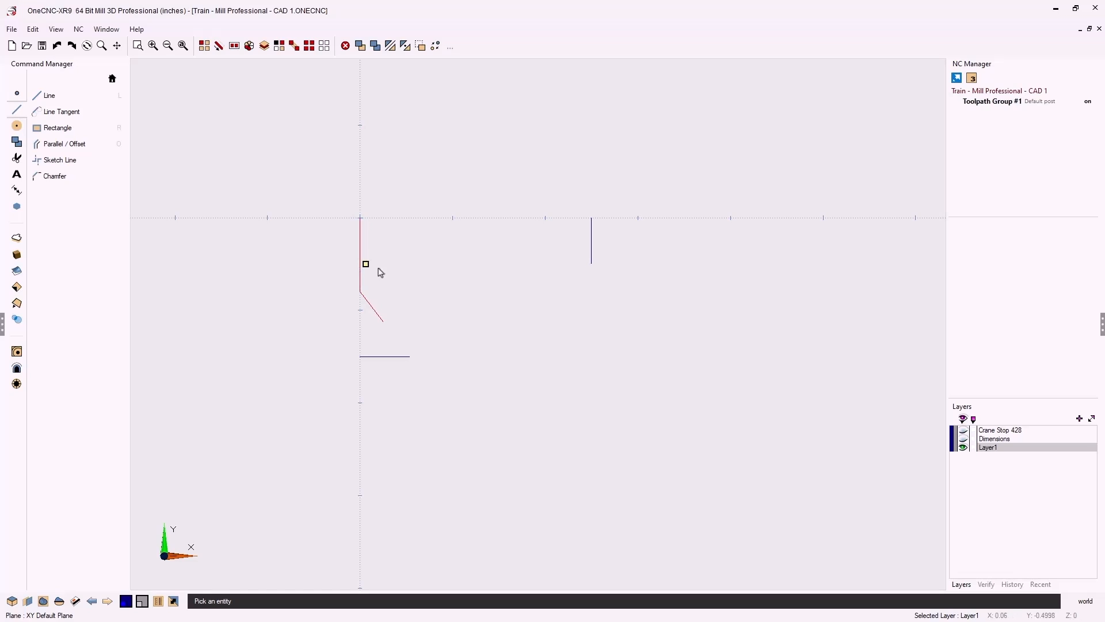
{"action": "right_click", "coordinate": [419, 279]}
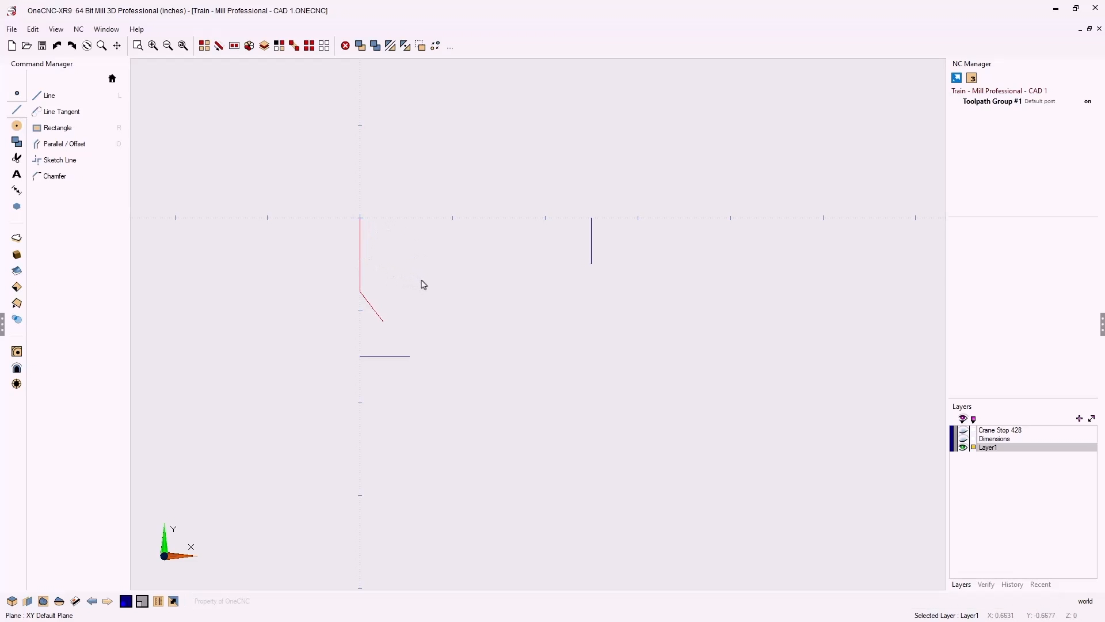
{"action": "left_click", "coordinate": [391, 46]}
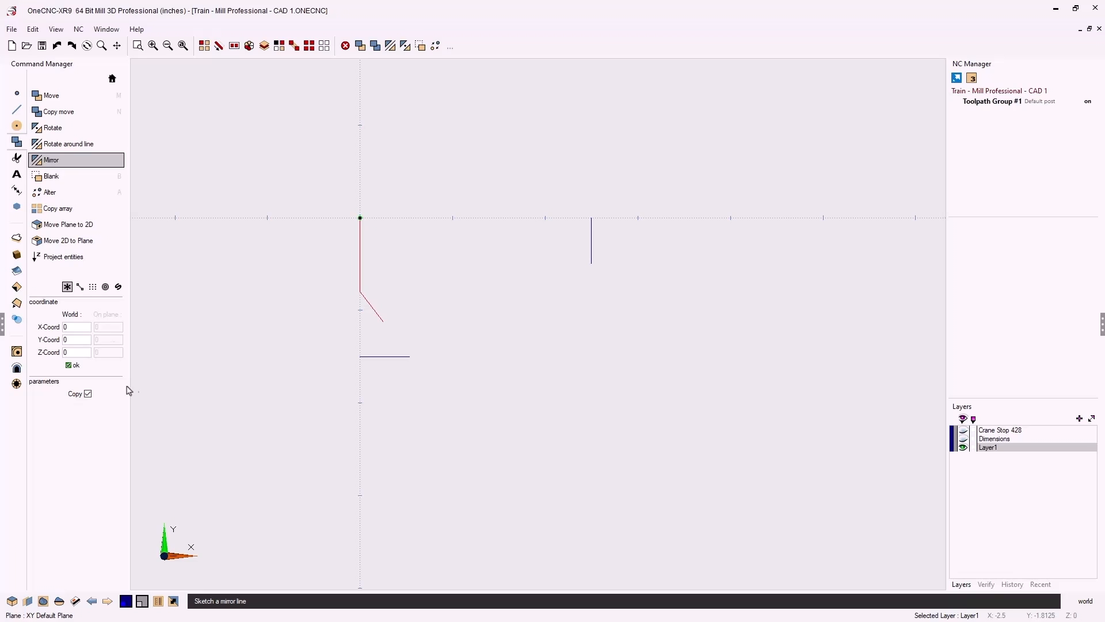
{"action": "left_click", "coordinate": [591, 219]}
{"action": "left_click", "coordinate": [592, 265]}
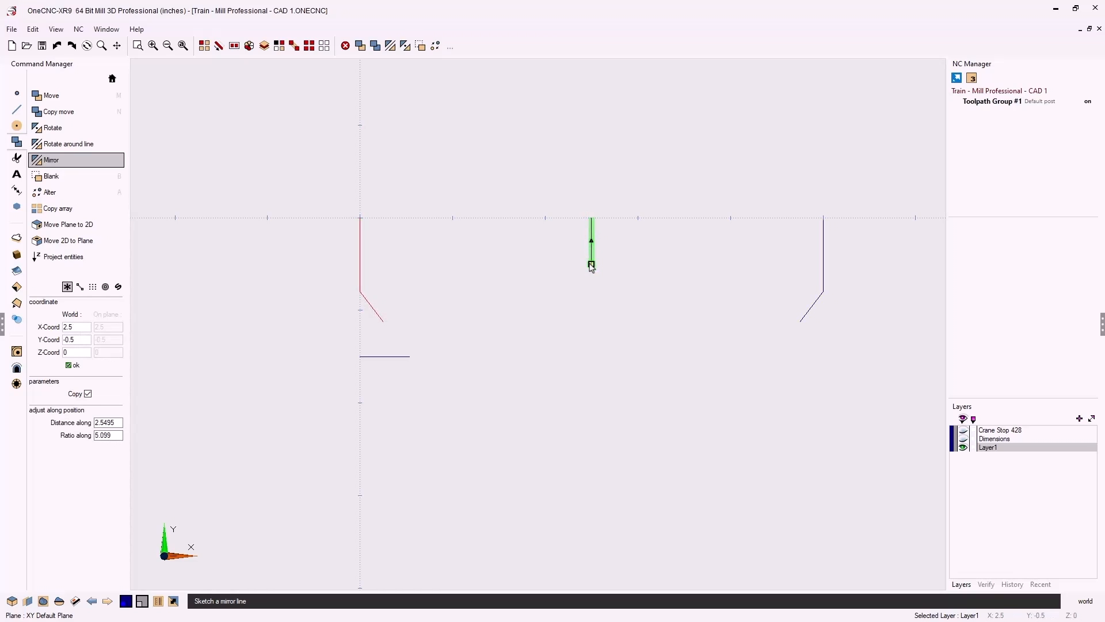
{"action": "key", "text": "Escape"}
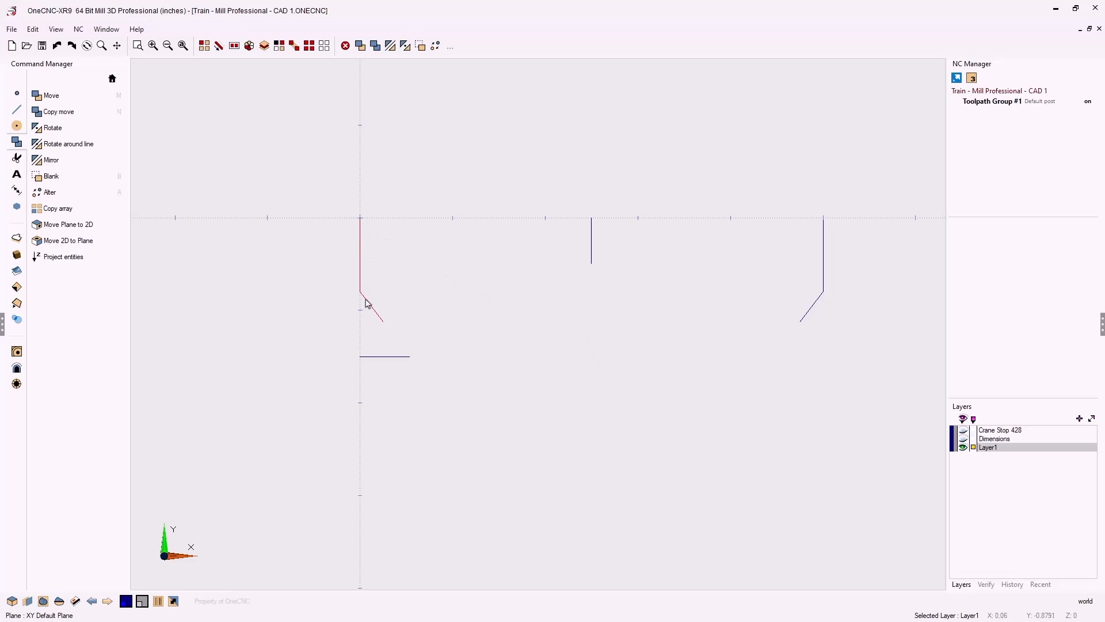
Add the right edge chain to the selection and mirror copies of both chains about the horizontal construction line
{"action": "key", "text": "s"}
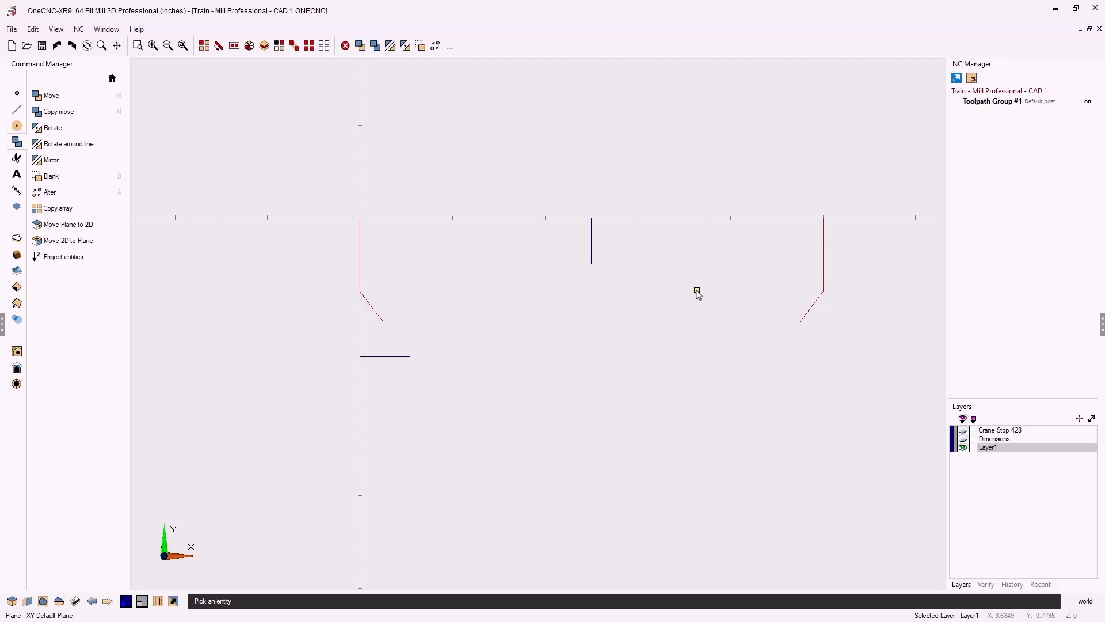
{"action": "key", "text": "Escape"}
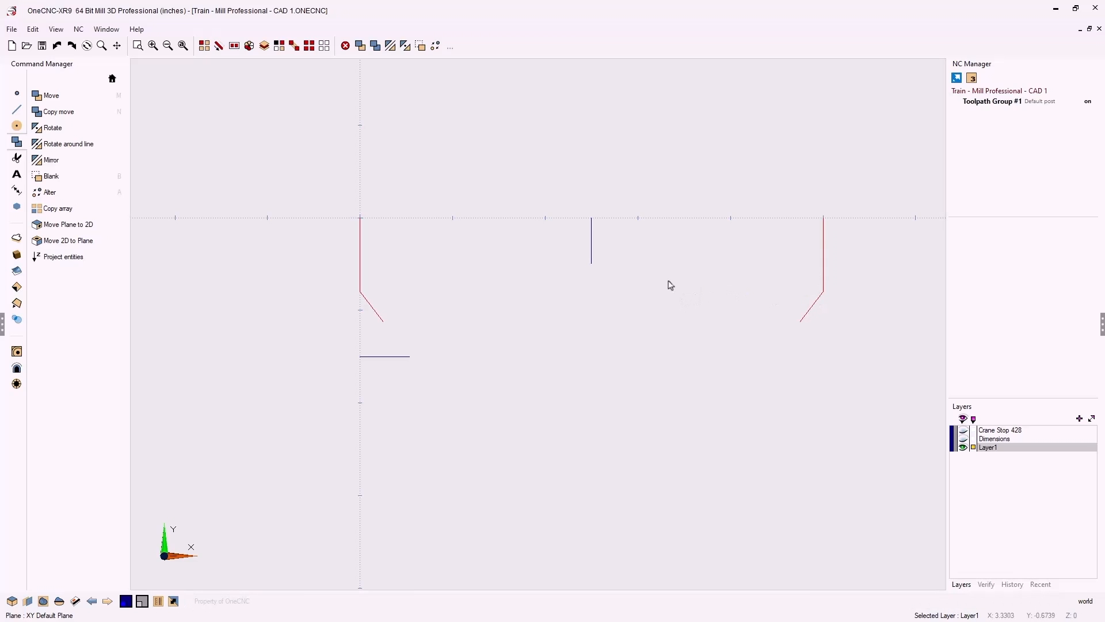
{"action": "left_click", "coordinate": [390, 46]}
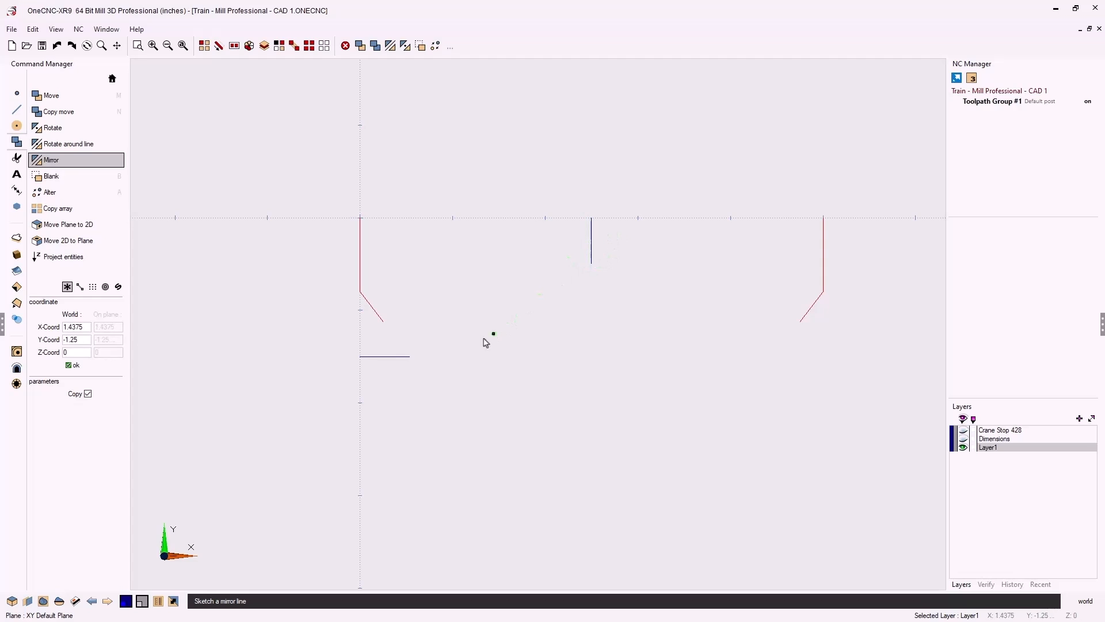
{"action": "left_click", "coordinate": [361, 357]}
{"action": "left_click", "coordinate": [411, 357]}
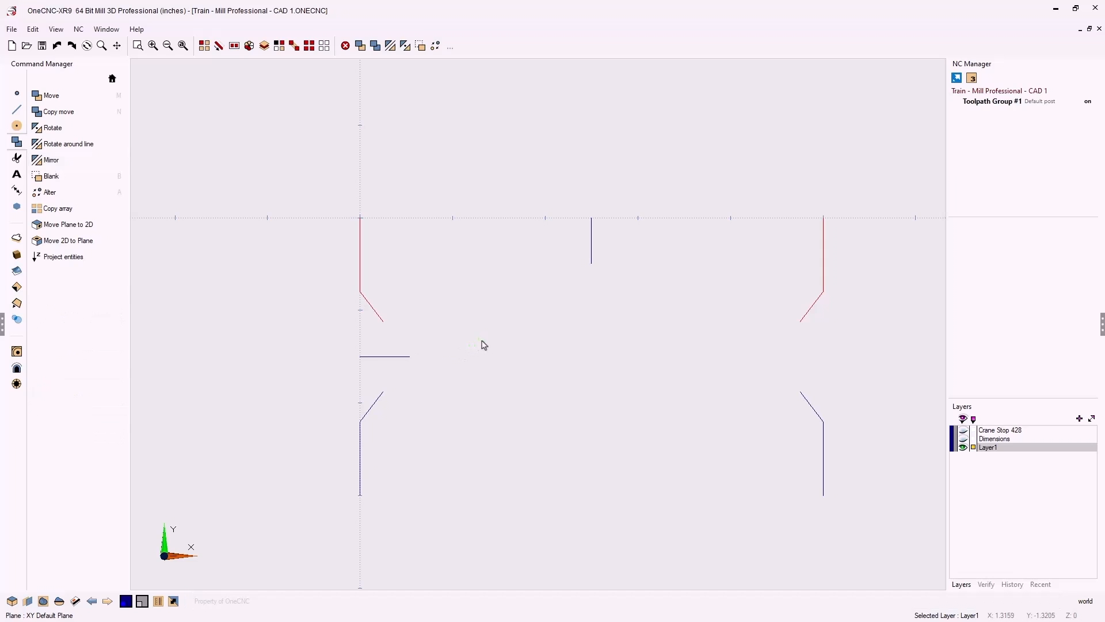
Clear the selection of the edge chains and delete the horizontal and vertical construction lines
{"action": "middle_click_drag", "start_coordinate": [504, 347], "coordinate": [472, 323]}
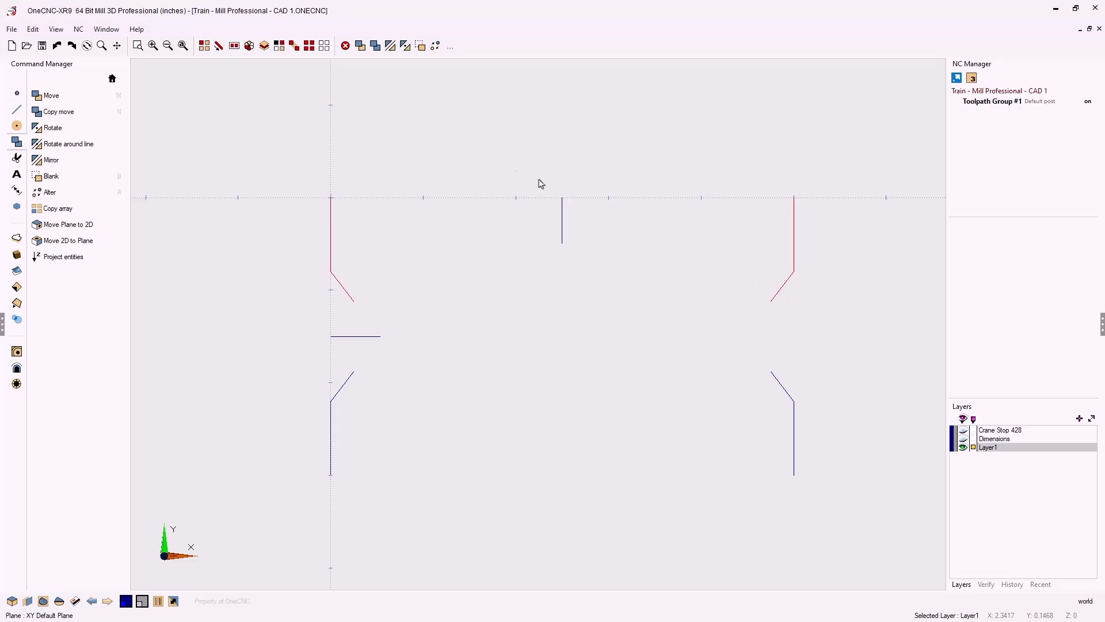
{"action": "left_click", "coordinate": [325, 48]}
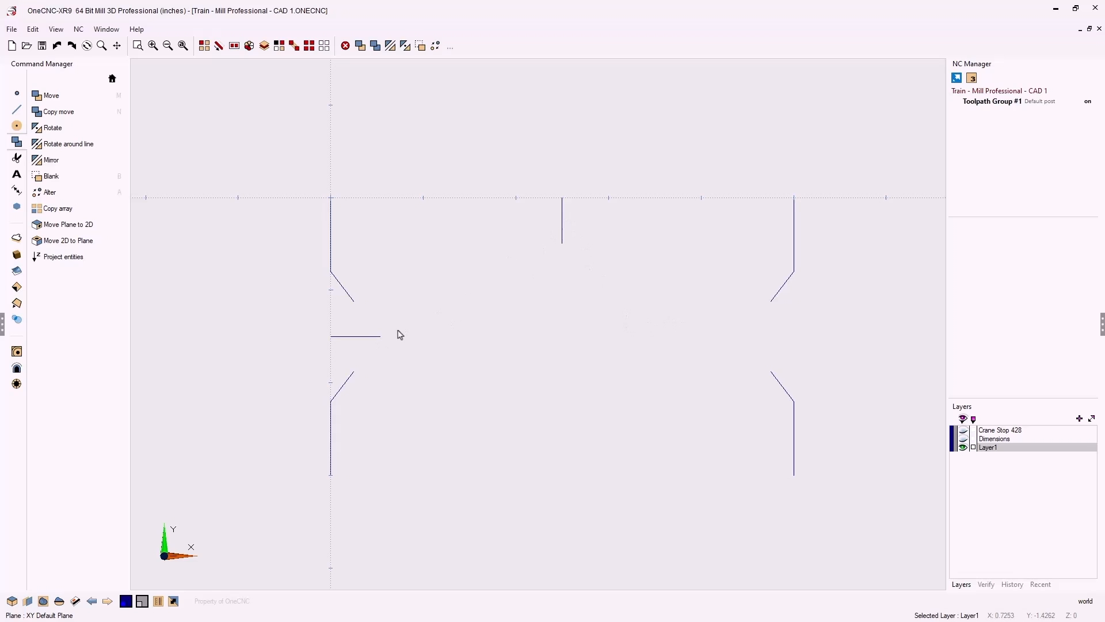
{"action": "key", "text": "s"}
{"action": "left_click", "coordinate": [365, 336]}
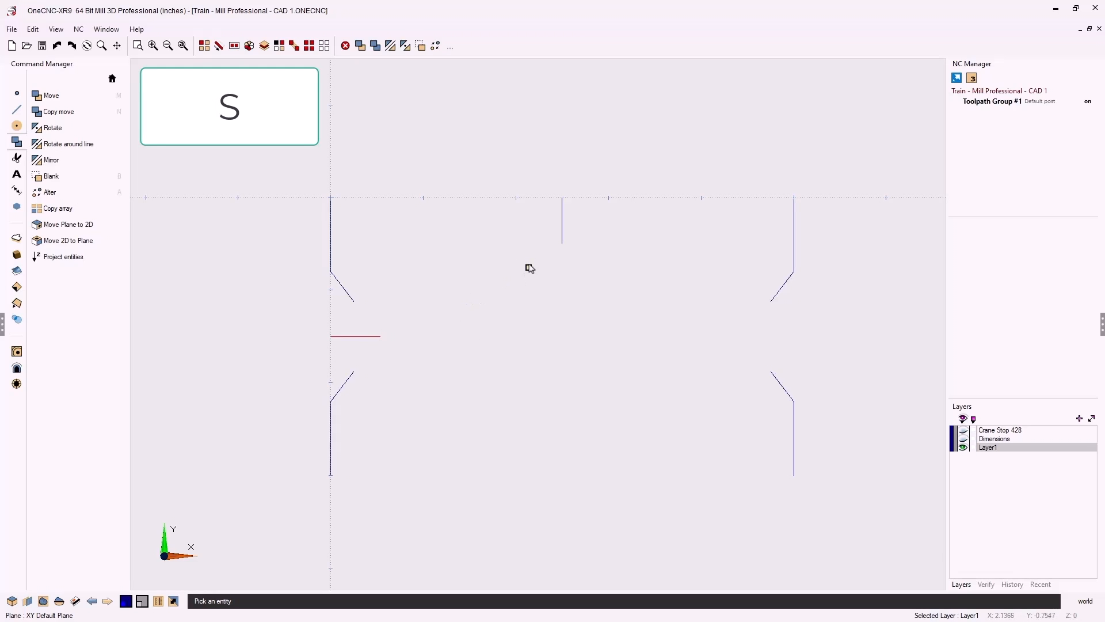
{"action": "left_click", "coordinate": [562, 241]}
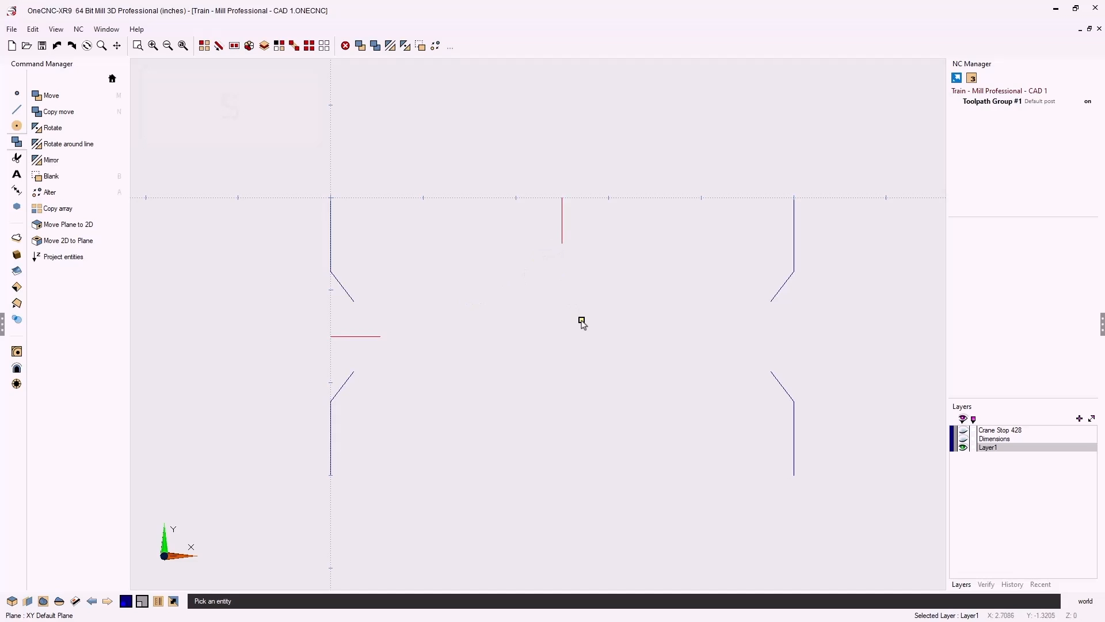
{"action": "key", "text": "Delete"}
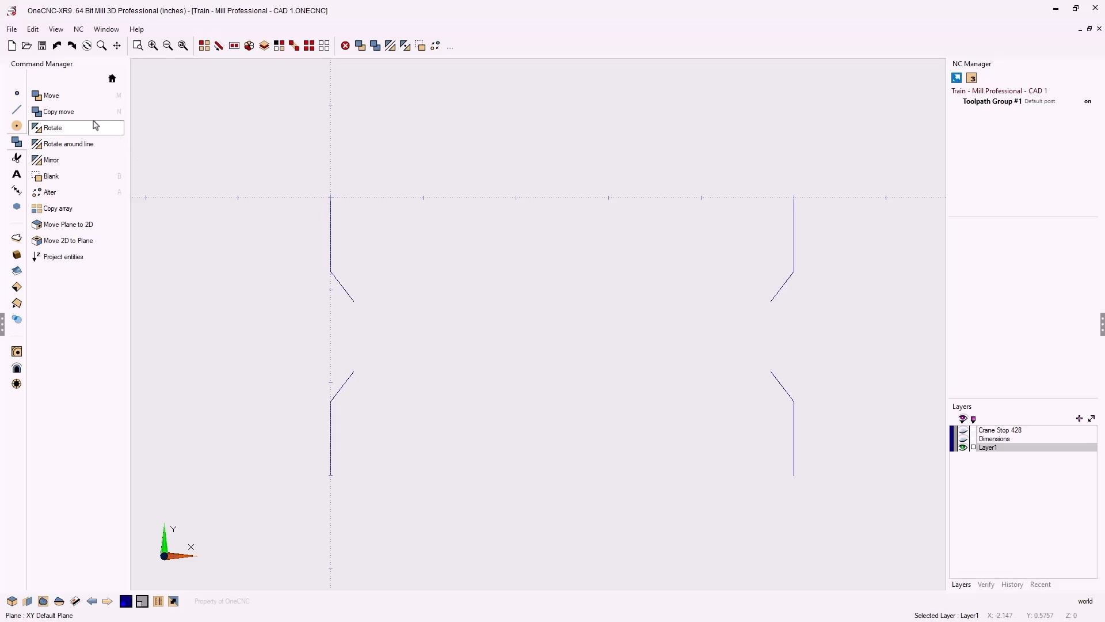
Draw the plate's top edge from X 0, Y 0 to the right edge chain, and close the right notch with a vertical line at X 4.75
{"action": "left_click", "coordinate": [17, 110]}
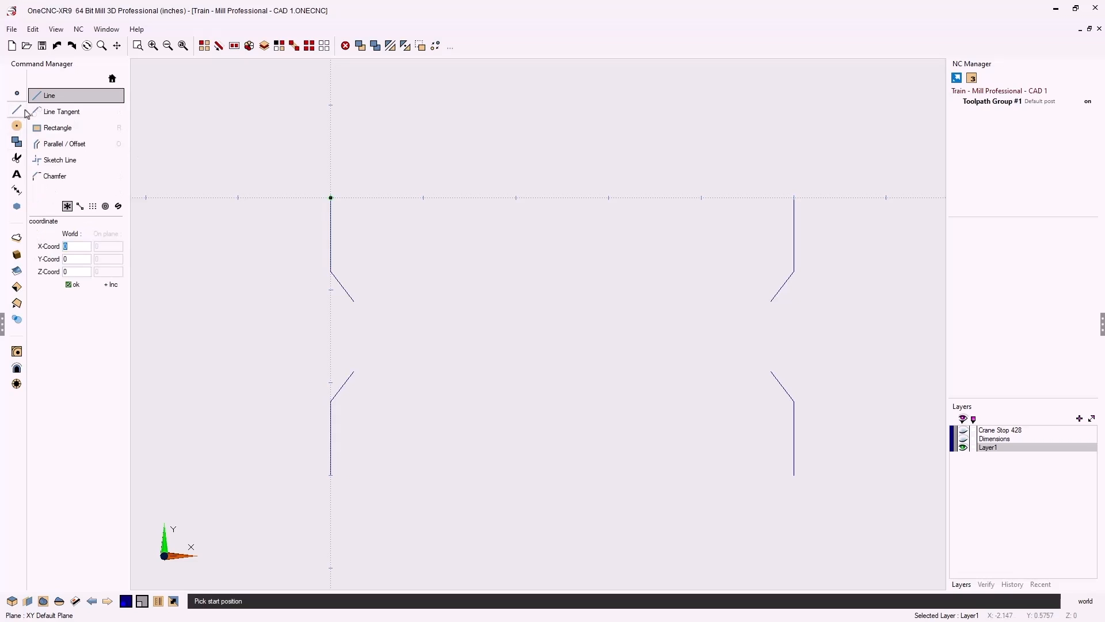
{"action": "left_click", "coordinate": [330, 197]}
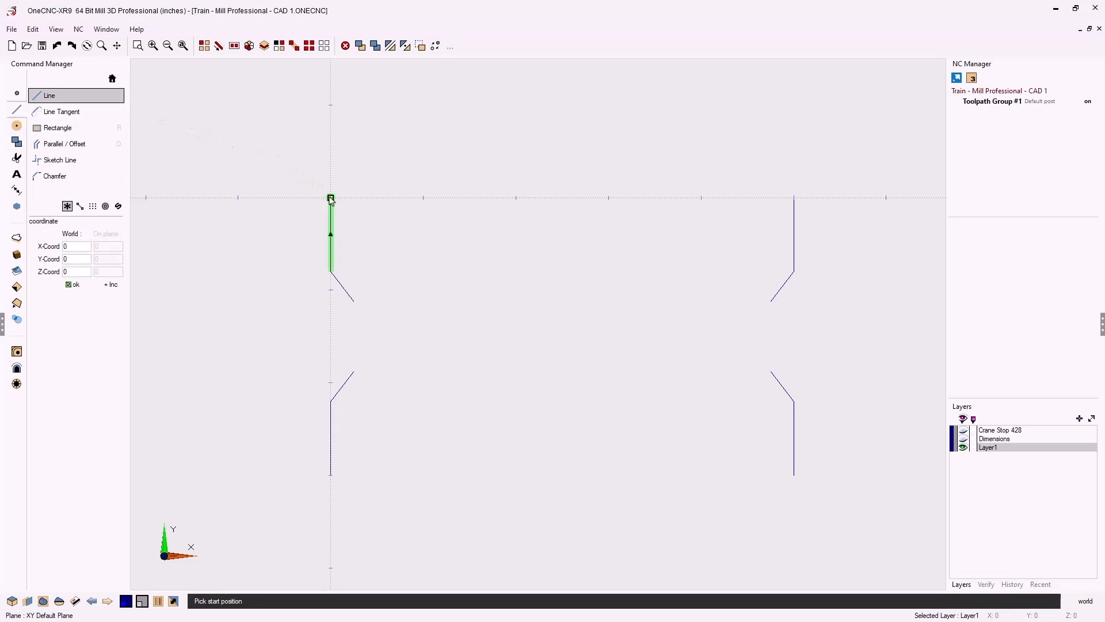
{"action": "left_click", "coordinate": [794, 198]}
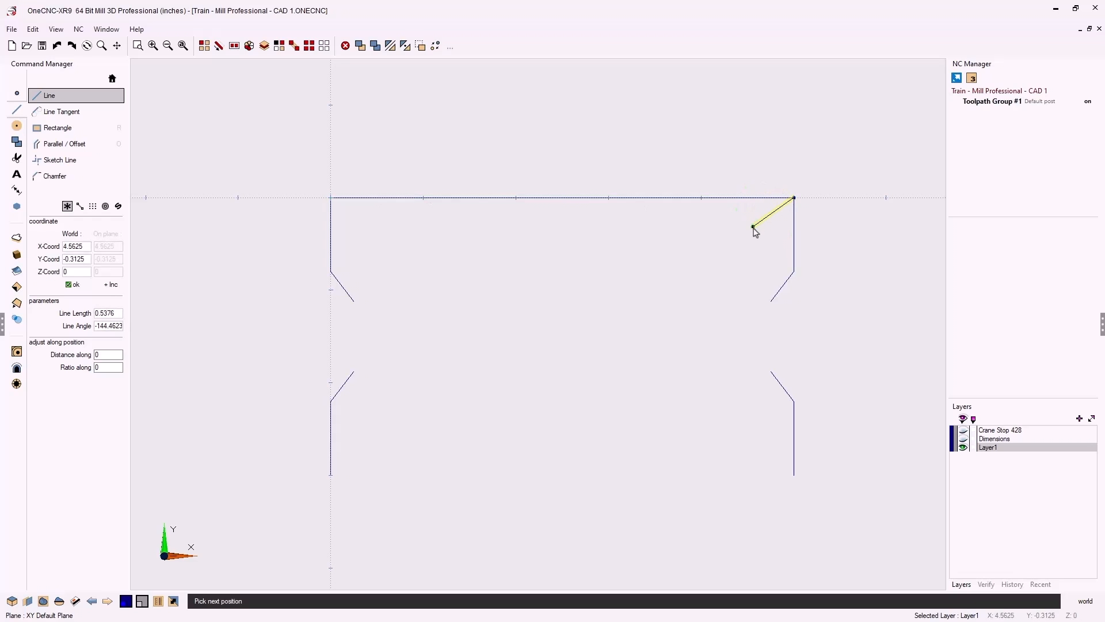
{"action": "key", "text": "Escape"}
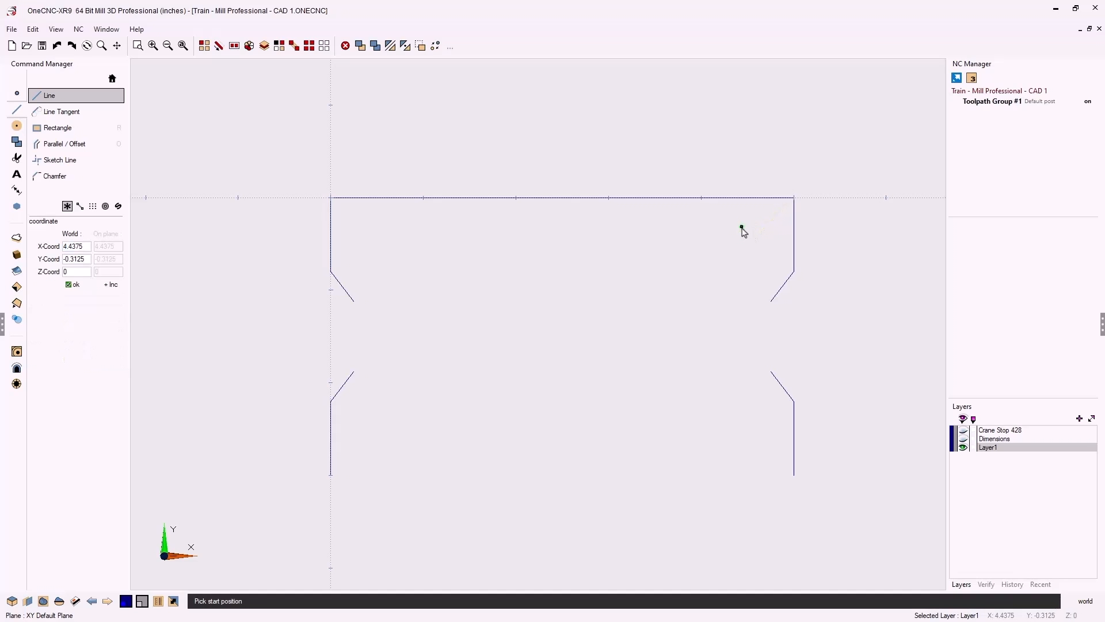
{"action": "left_click", "coordinate": [771, 303]}
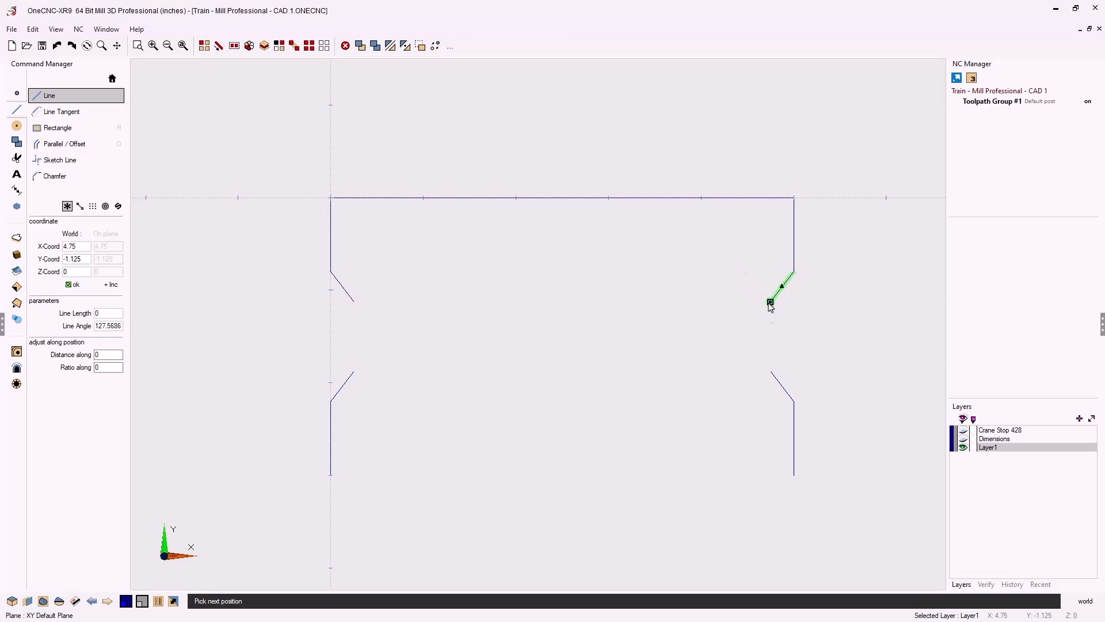
{"action": "left_click", "coordinate": [770, 371]}
{"action": "right_click", "coordinate": [821, 370]}
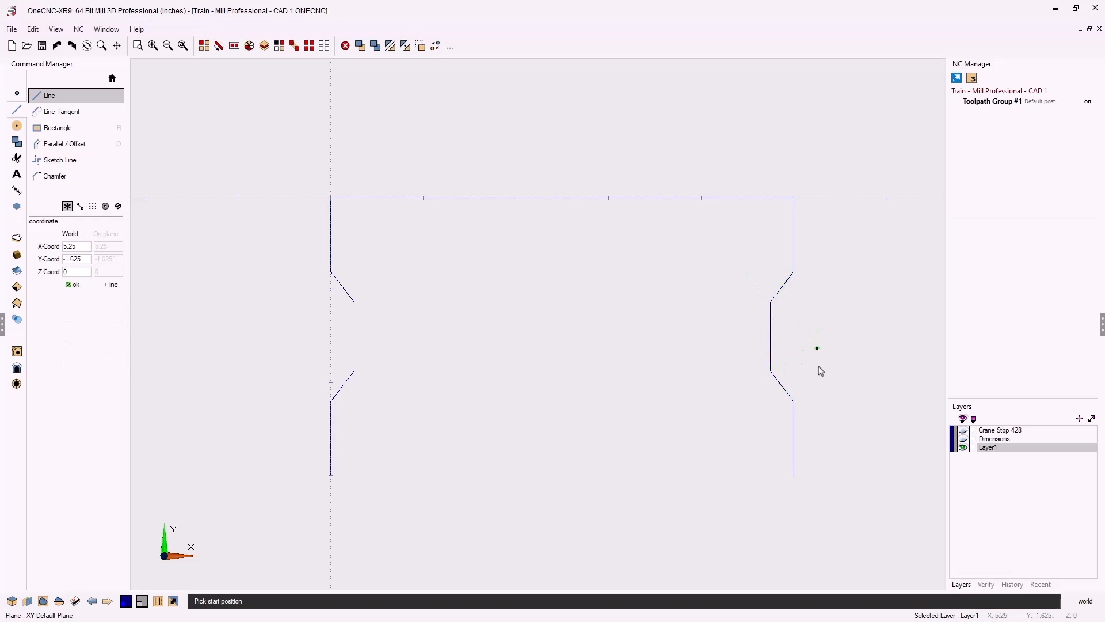
Draw the plate's bottom edge at Y -3 and close the left notch with a vertical line between the two slanted line ends
{"action": "left_click", "coordinate": [794, 474]}
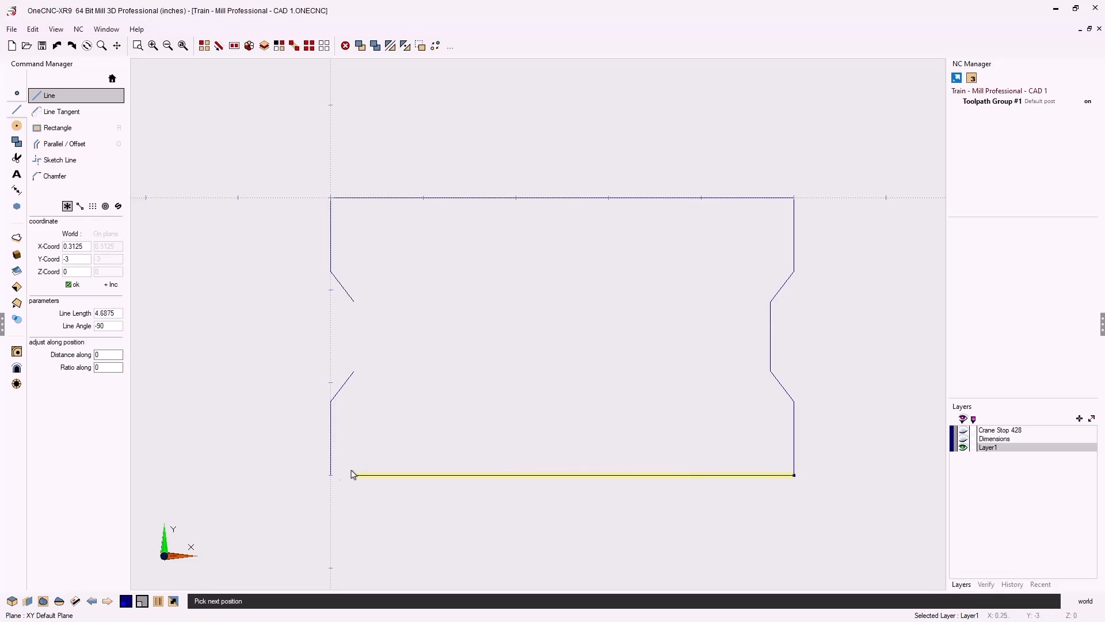
{"action": "left_click", "coordinate": [330, 474]}
{"action": "right_click", "coordinate": [432, 360]}
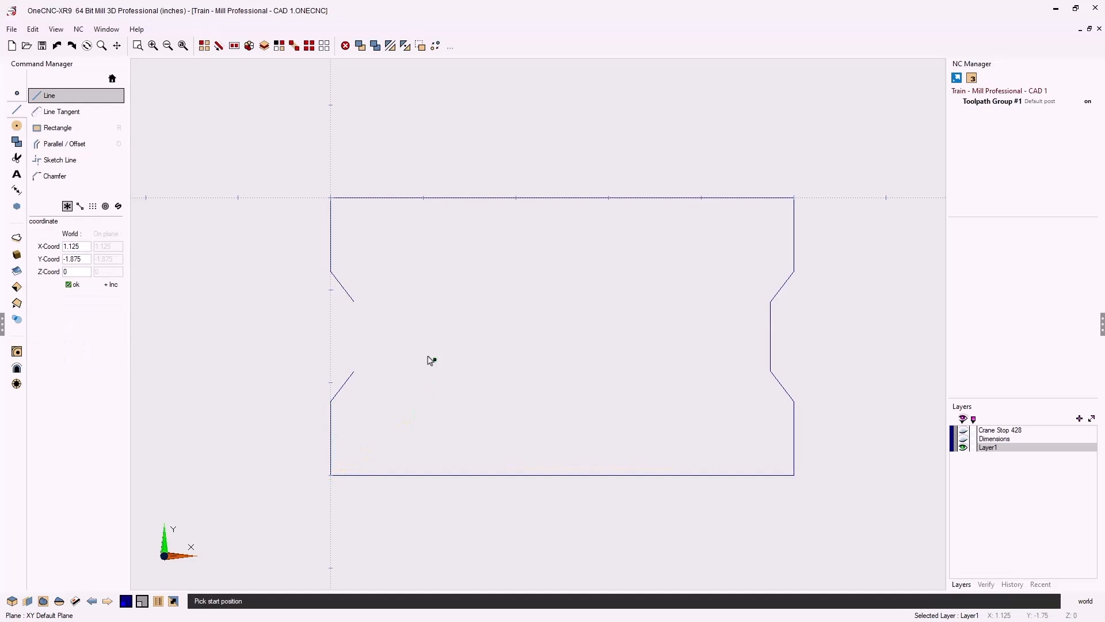
{"action": "left_click", "coordinate": [354, 372]}
{"action": "left_click", "coordinate": [354, 302]}
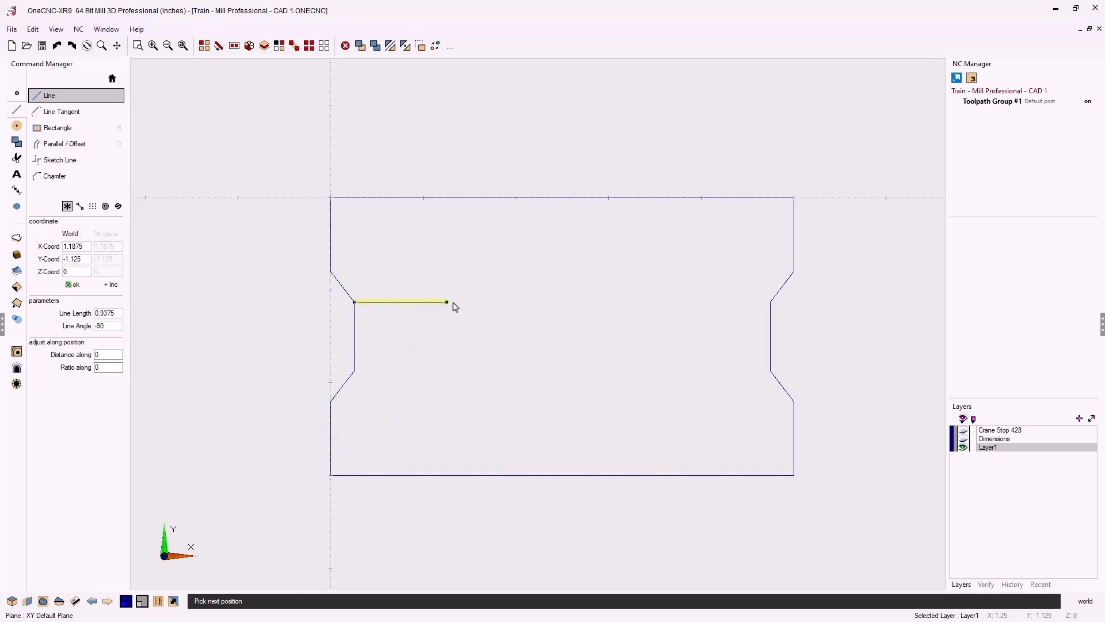
{"action": "right_click", "coordinate": [465, 294]}
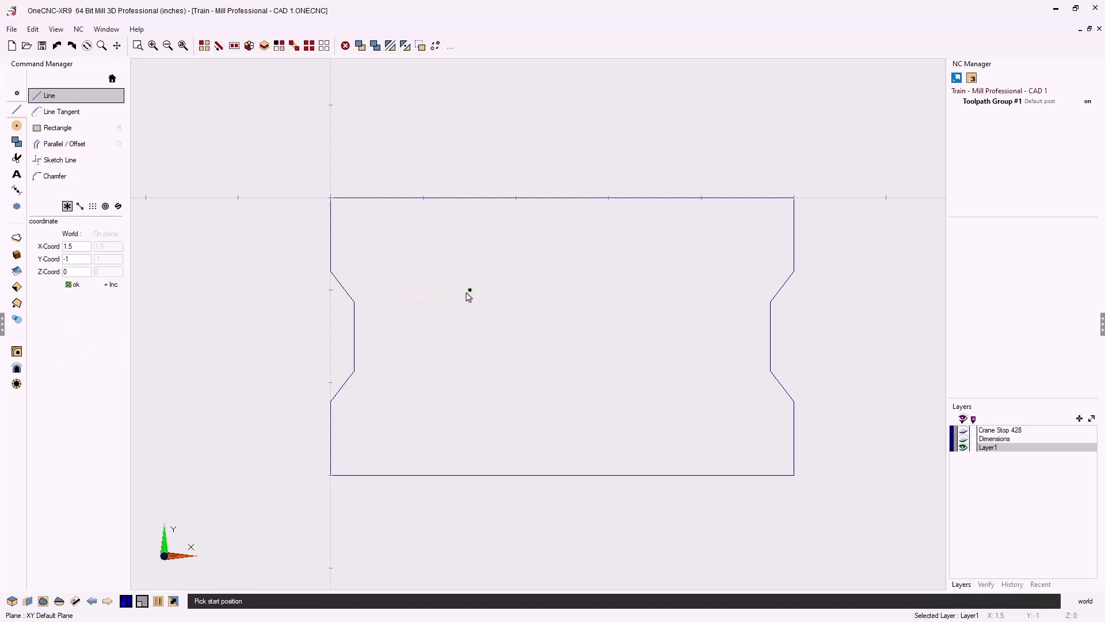
{"action": "right_click", "coordinate": [611, 310]}
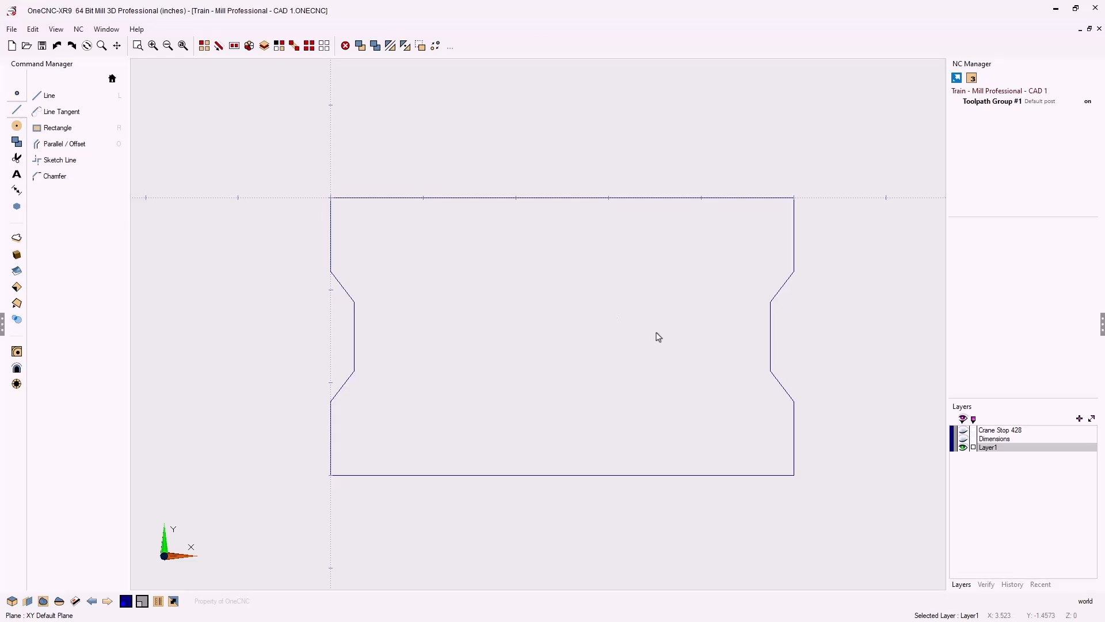
Show the Dimensions layer to check the corner radii and hole sizes against the outline, and hide it again
{"action": "left_click", "coordinate": [964, 439]}
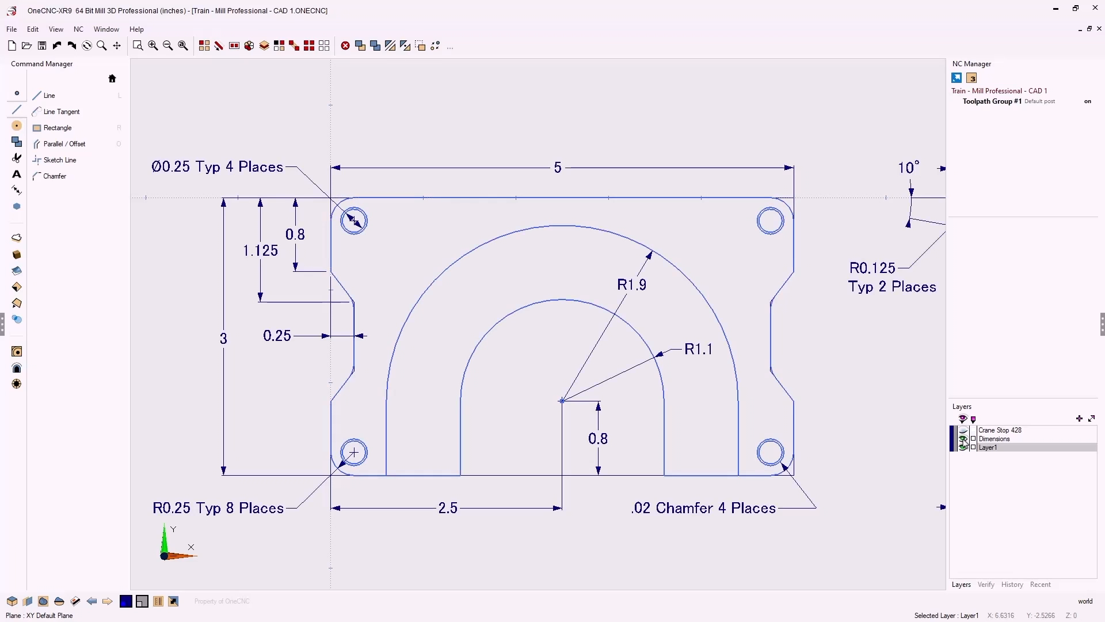
{"action": "left_click", "coordinate": [964, 440]}
{"action": "left_click", "coordinate": [964, 439]}
{"action": "left_click", "coordinate": [964, 439]}
{"action": "left_click", "coordinate": [964, 439]}
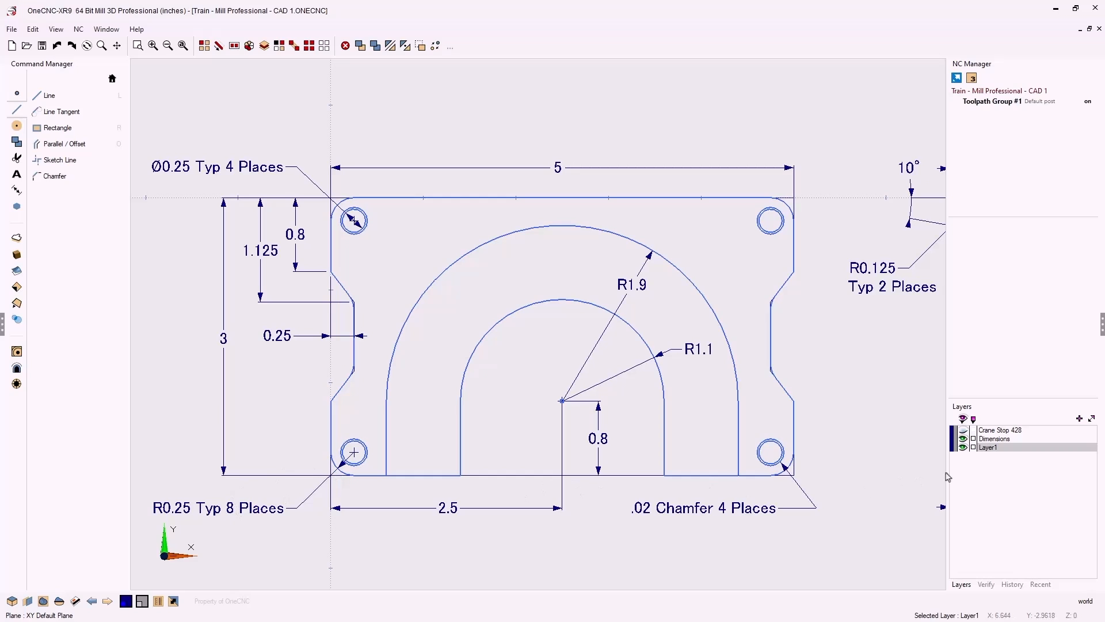
{"action": "left_click", "coordinate": [963, 439]}
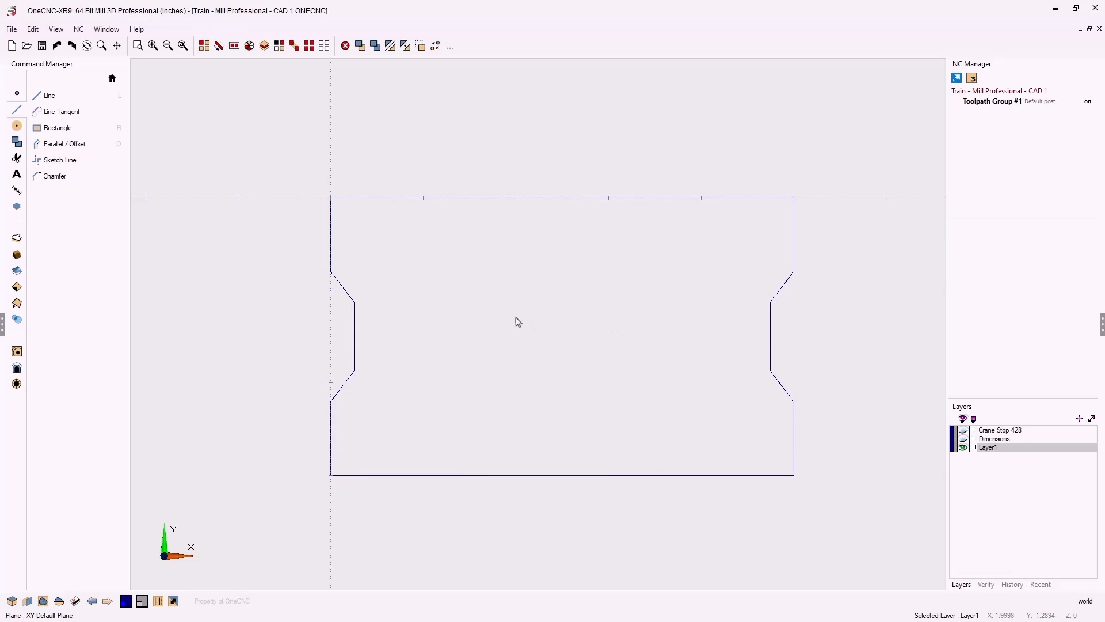
Fillet the two bottom corners of the plate outline with a 0.25 inch radius
{"action": "left_click", "coordinate": [17, 126]}
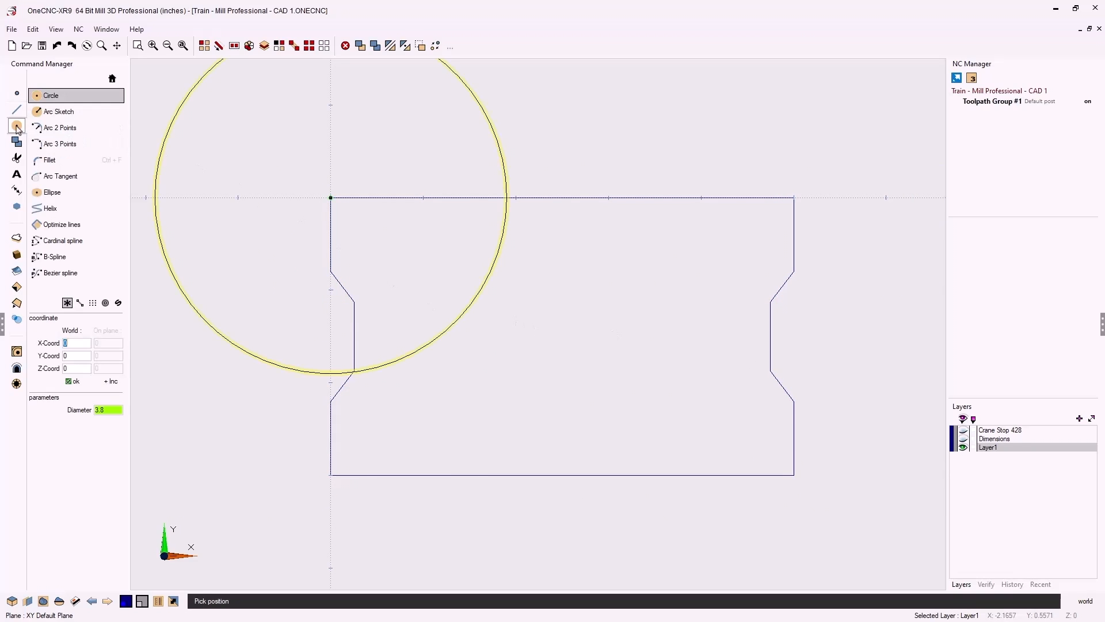
{"action": "left_click", "coordinate": [58, 160]}
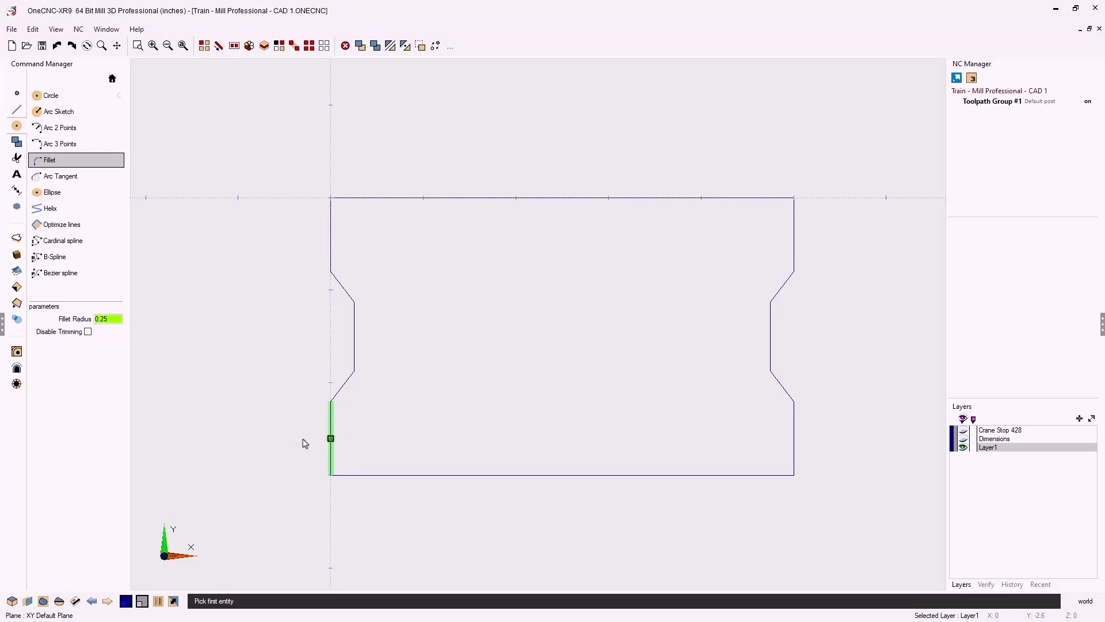
{"action": "left_click", "coordinate": [321, 446]}
{"action": "left_click", "coordinate": [359, 475]}
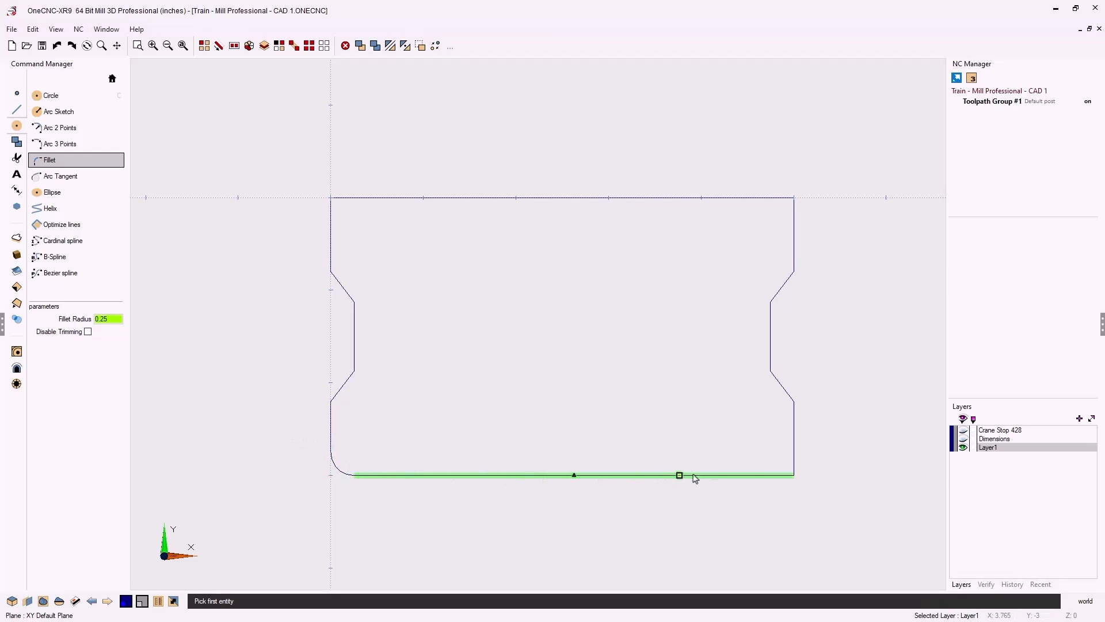
{"action": "left_click", "coordinate": [795, 449]}
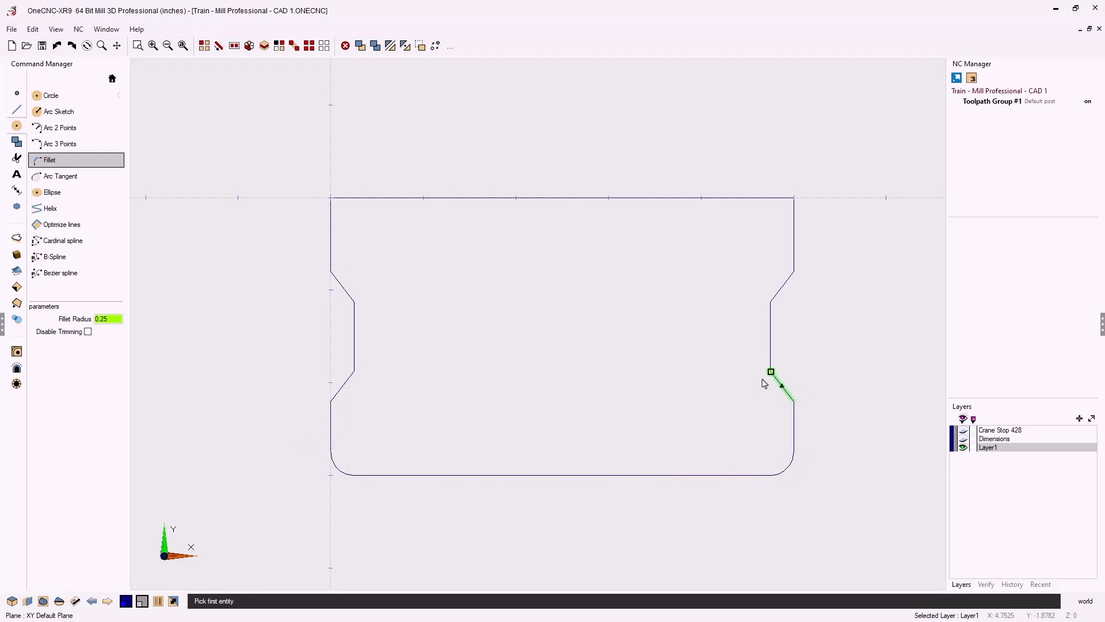
Fillet the two inner corners of the right notch with a 0.25 inch radius
{"action": "left_click", "coordinate": [780, 387]}
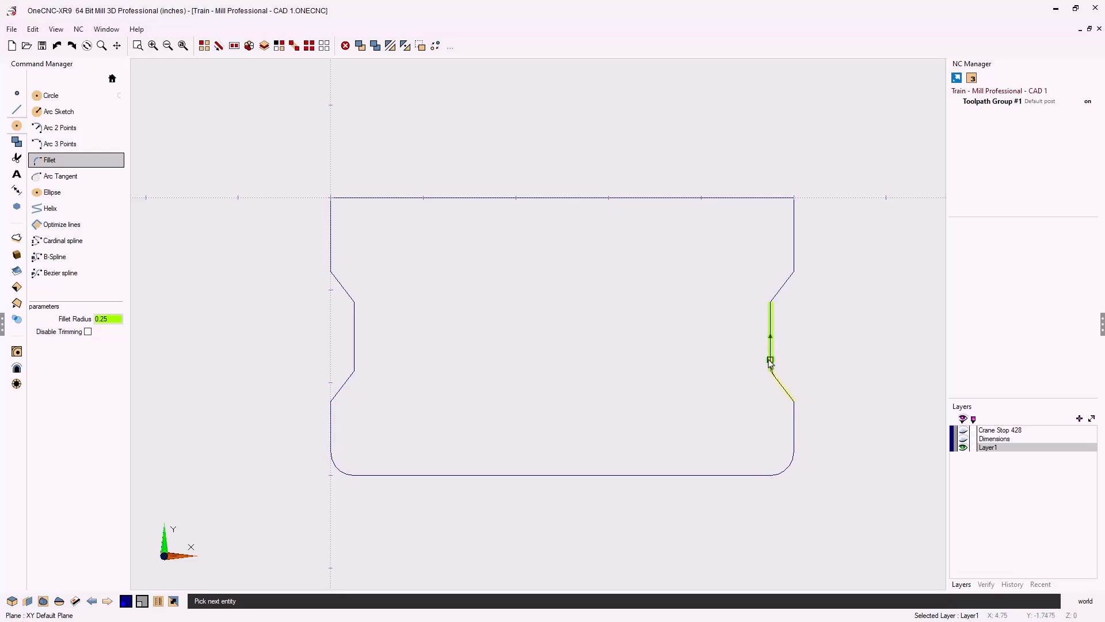
{"action": "left_click", "coordinate": [771, 326]}
{"action": "left_click", "coordinate": [783, 304]}
Fillet the two top corners of the plate outline with a 0.25 inch radius
{"action": "left_click", "coordinate": [794, 248]}
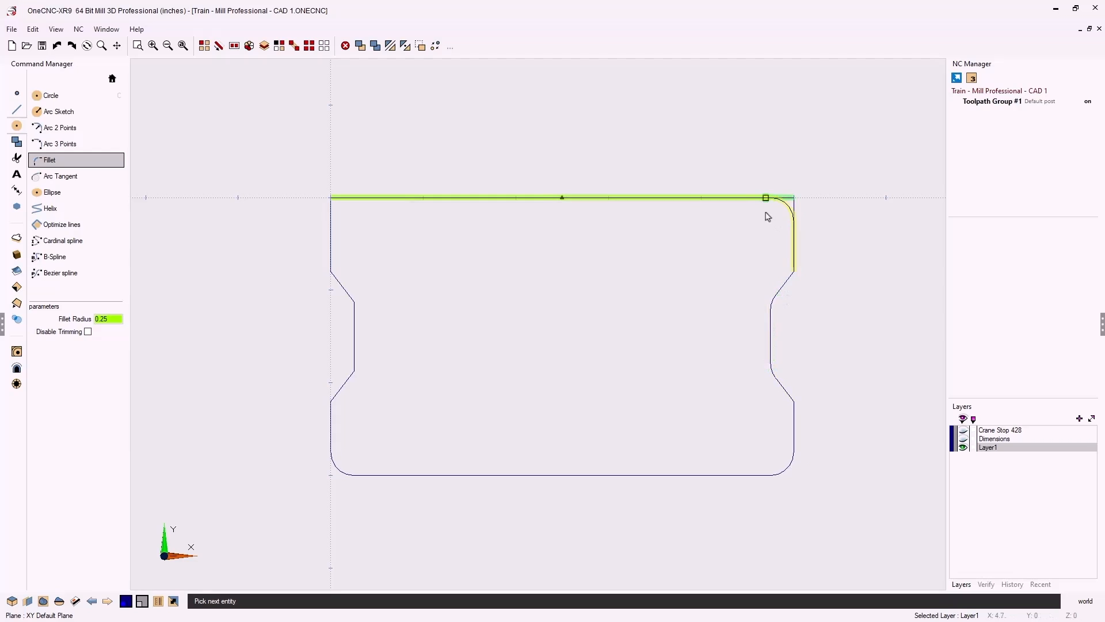
{"action": "left_click", "coordinate": [759, 213]}
{"action": "left_click", "coordinate": [349, 213]}
{"action": "left_click", "coordinate": [336, 230]}
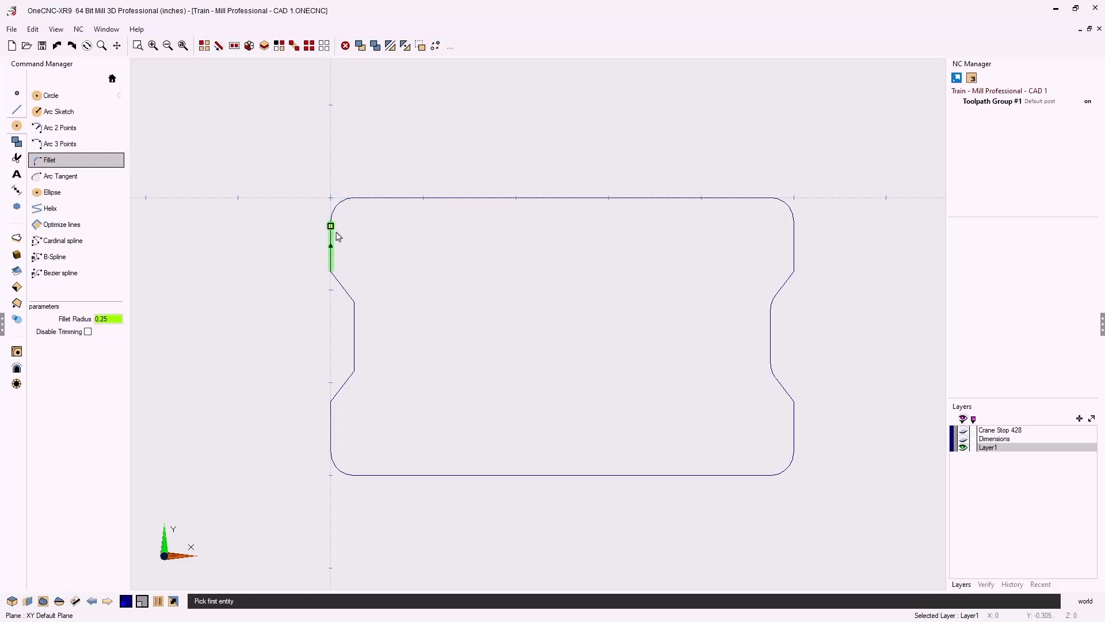
Fillet the two inner corners of the left notch with a 0.25 inch radius and end the fillet command
{"action": "left_click", "coordinate": [344, 290]}
{"action": "left_click", "coordinate": [353, 314]}
{"action": "left_click", "coordinate": [353, 345]}
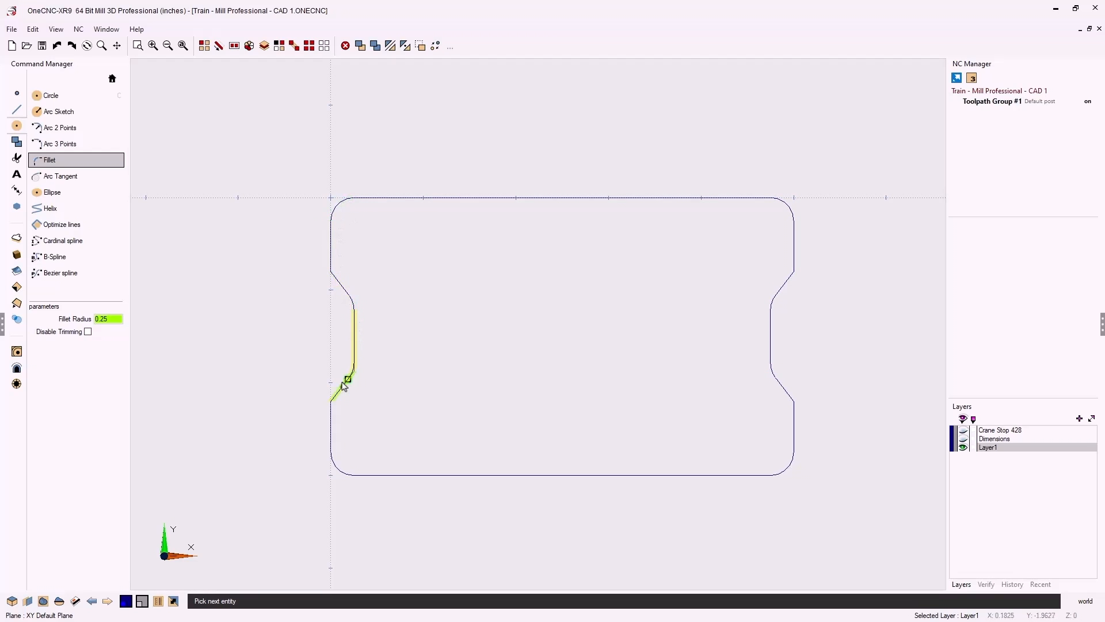
{"action": "left_click", "coordinate": [343, 384]}
{"action": "key", "text": "Escape"}
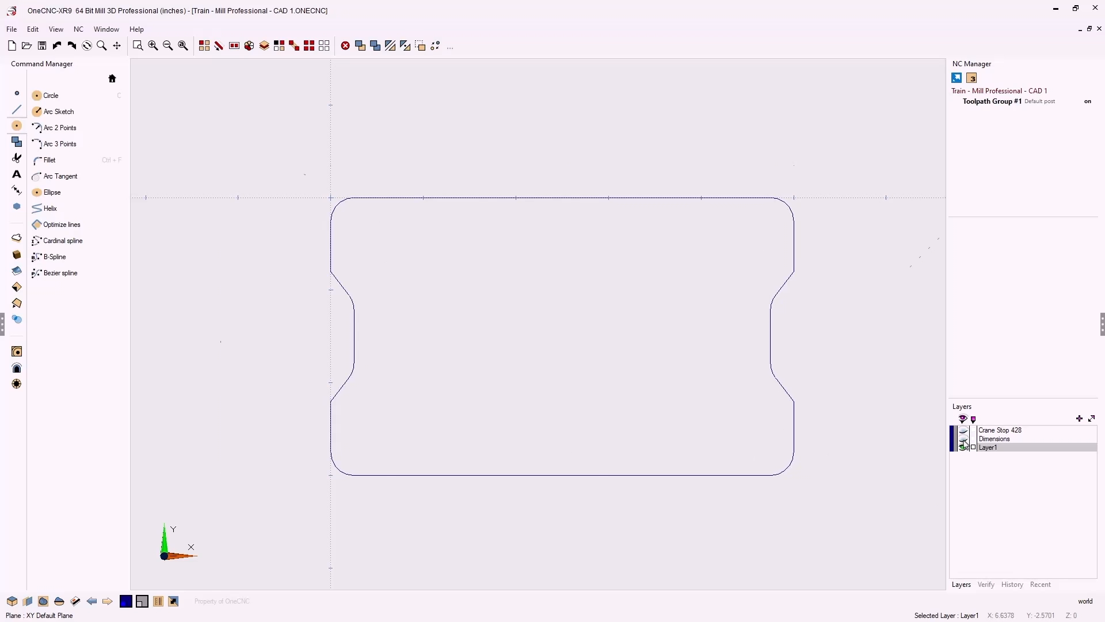
After checking the Dimensions layer, draw 0.25 inch diameter circles centred on the four outer corner fillets of the plate
{"action": "left_click", "coordinate": [964, 439]}
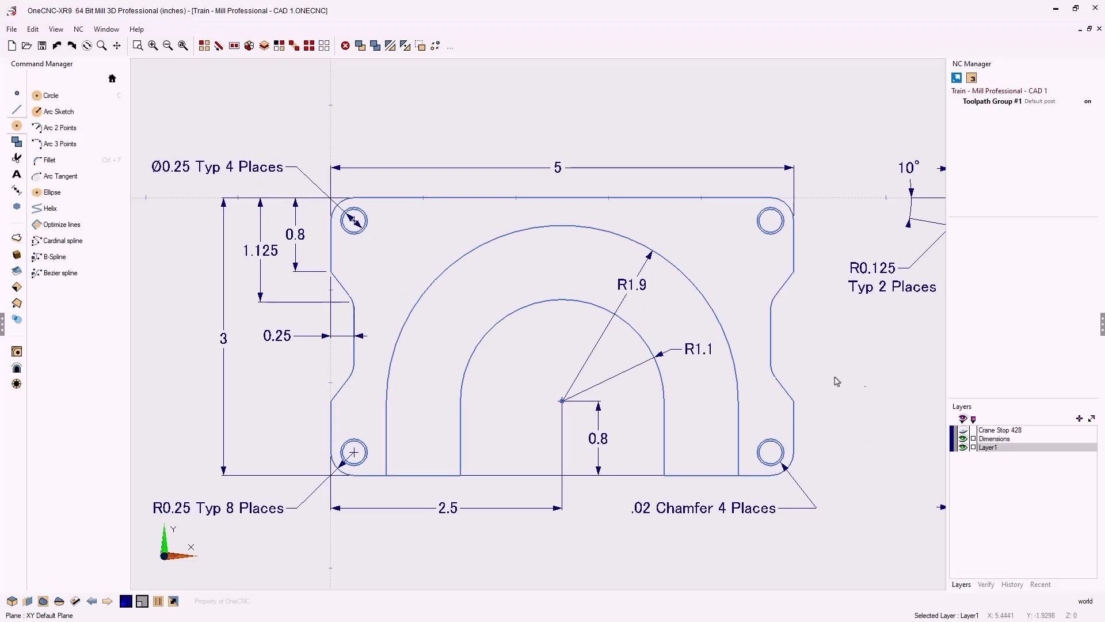
{"action": "left_click", "coordinate": [963, 439]}
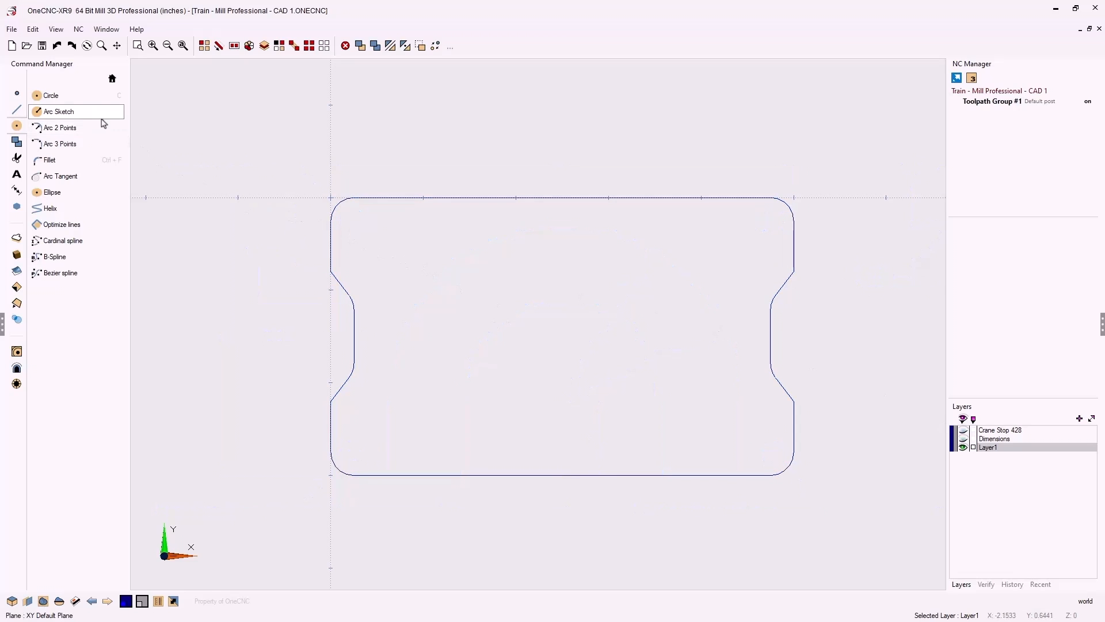
{"action": "left_click", "coordinate": [58, 99]}
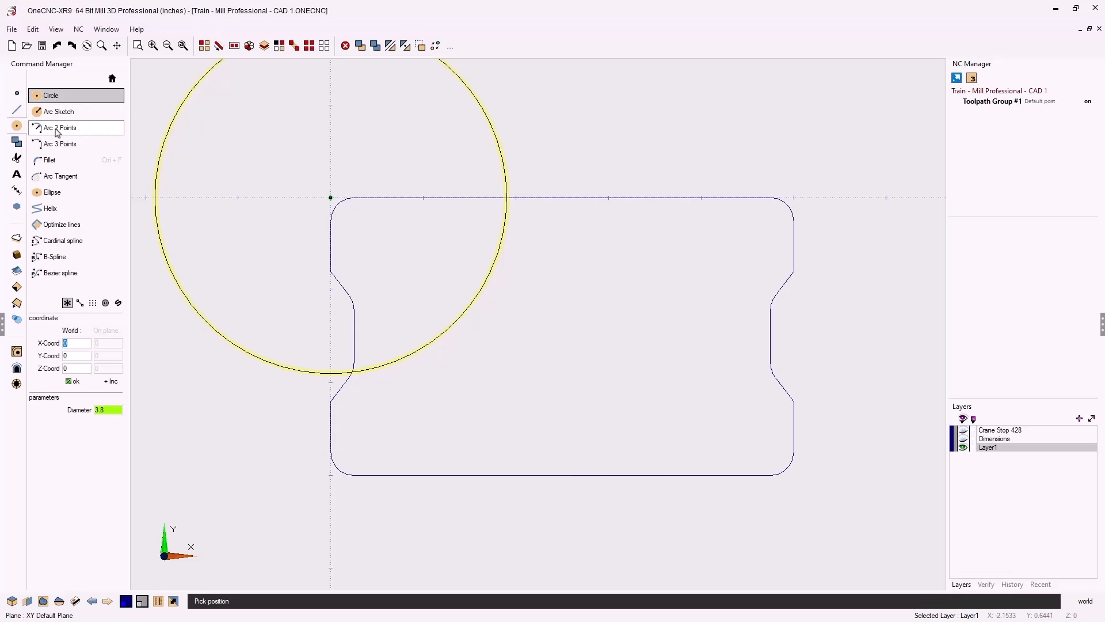
{"action": "left_click_drag", "start_coordinate": [110, 410], "coordinate": [92, 409]}
{"action": "type", "text": ".25"}
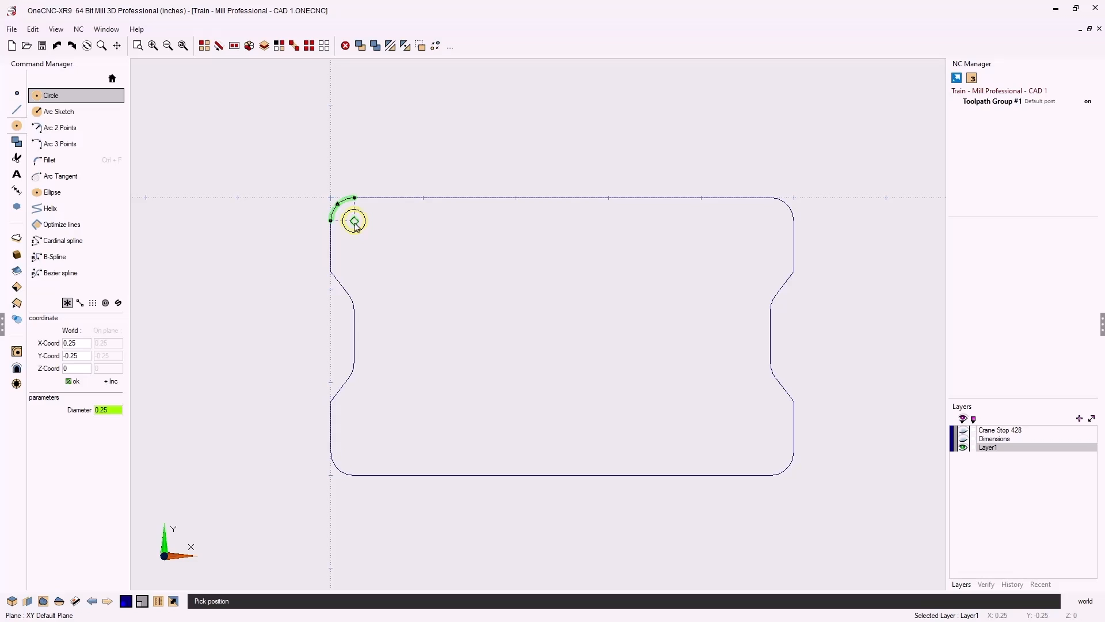
{"action": "left_click", "coordinate": [354, 221]}
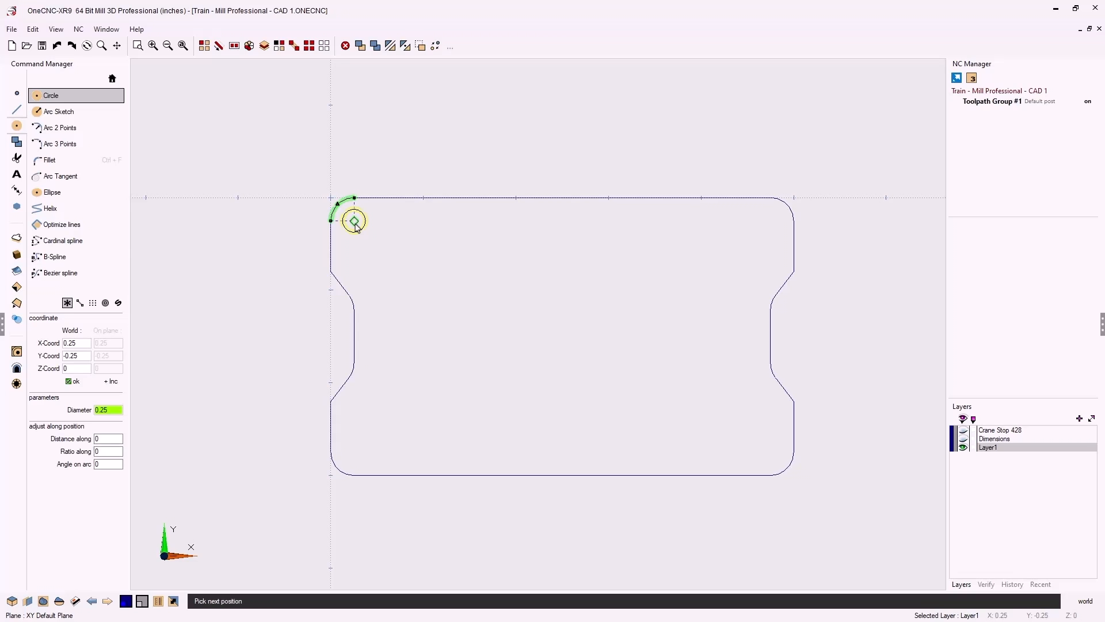
{"action": "left_click", "coordinate": [354, 452]}
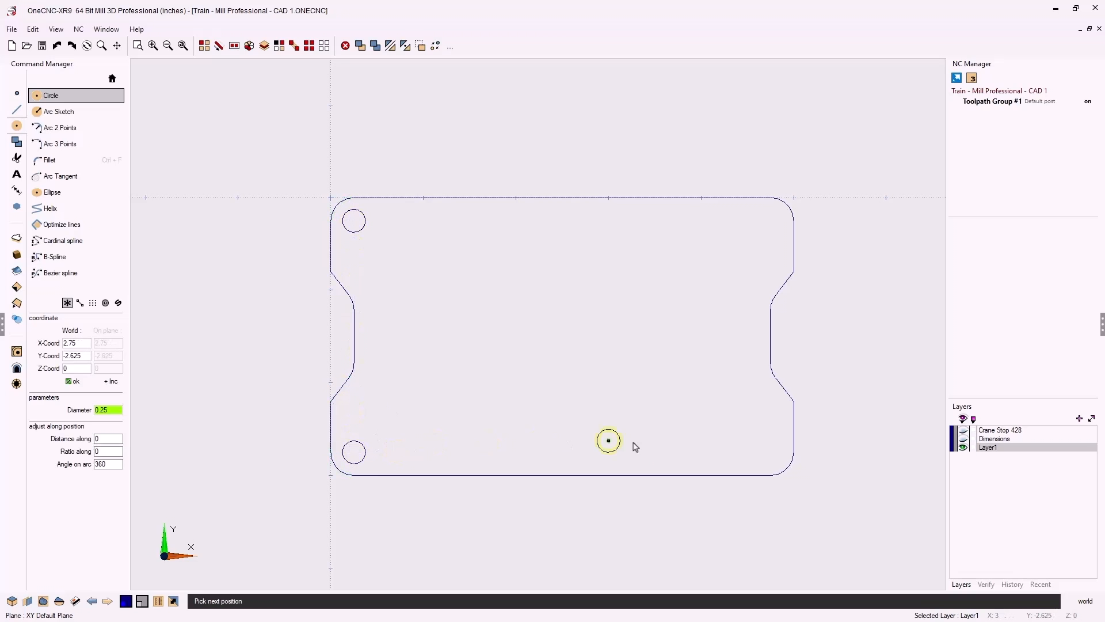
{"action": "left_click", "coordinate": [770, 452]}
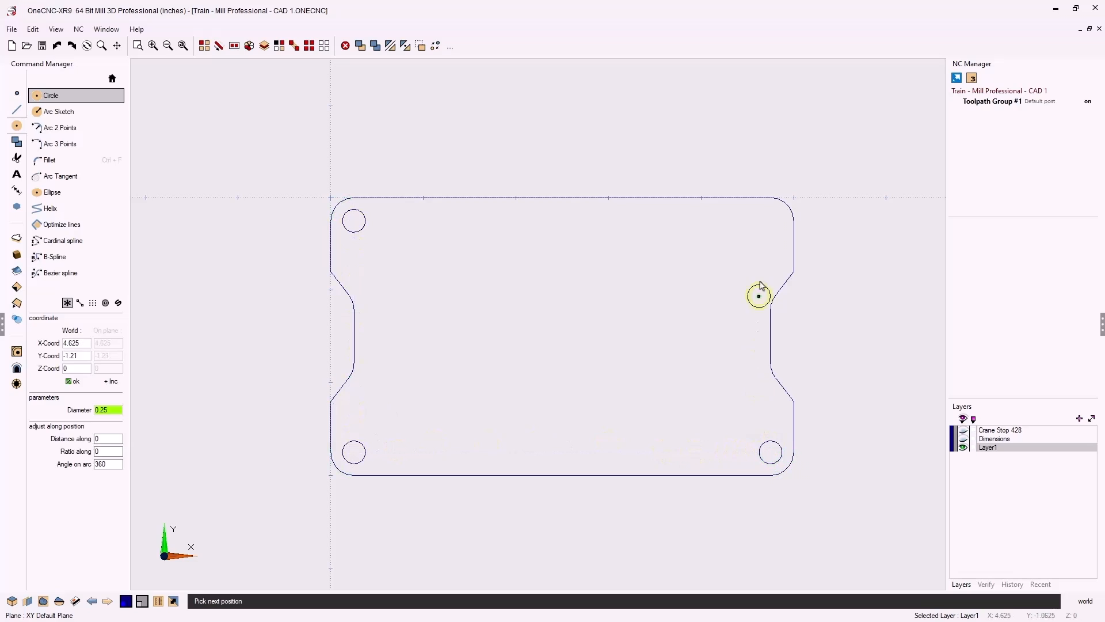
{"action": "left_click", "coordinate": [771, 221]}
{"action": "key", "text": "Escape"}
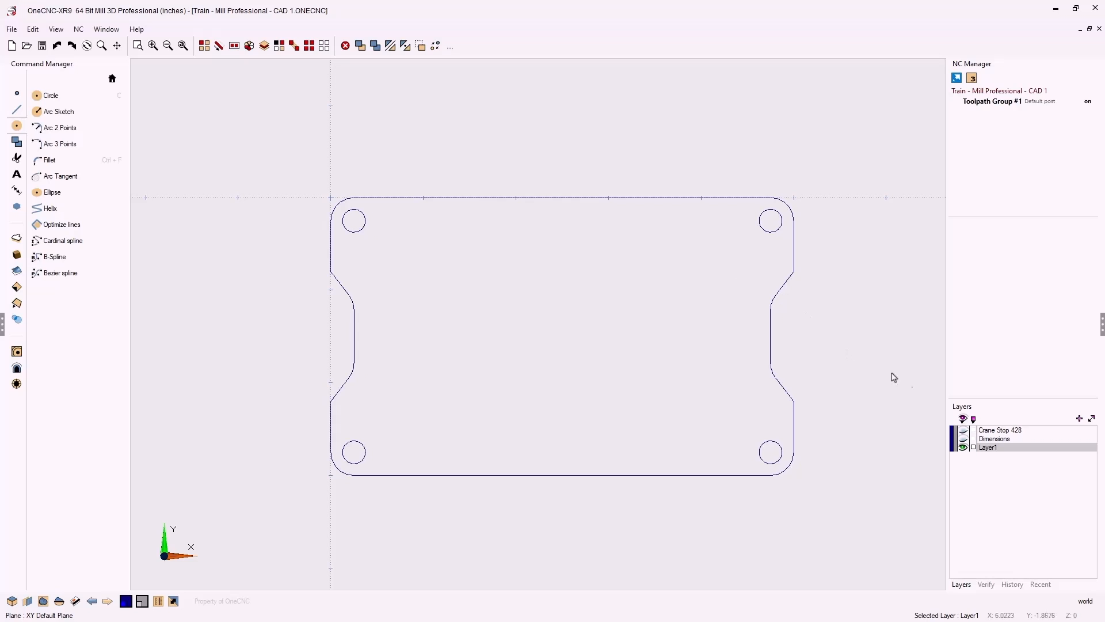
After checking the Dimensions layer, draw a circle with a diameter of 2.2 inches (1.1*2) centred at X 2.5, Y -2.2
{"action": "left_click", "coordinate": [963, 439]}
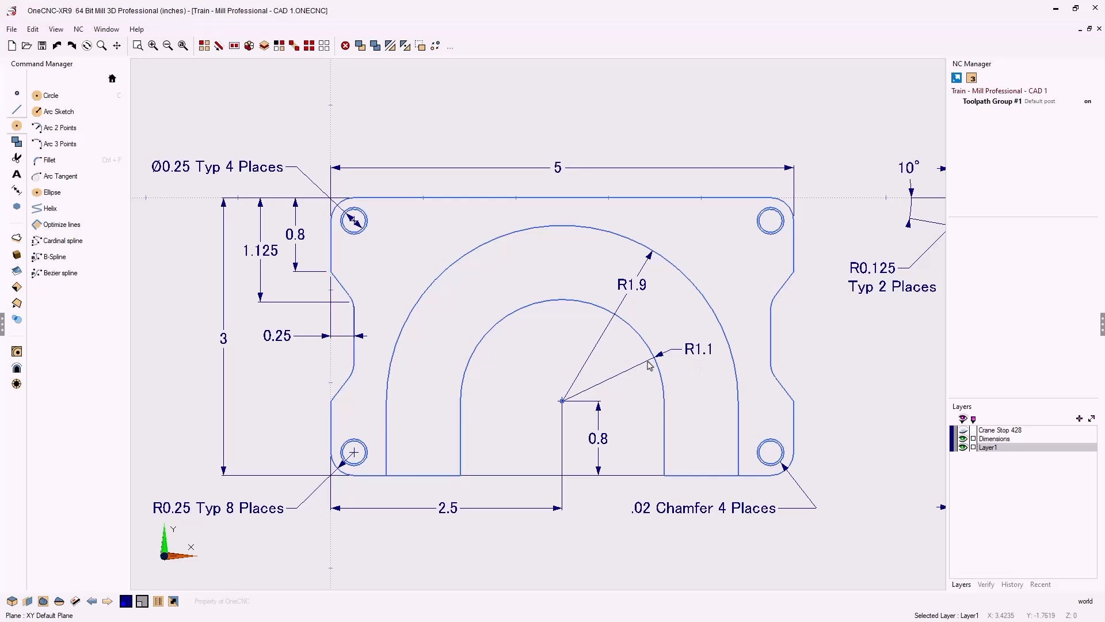
{"action": "left_click", "coordinate": [962, 439]}
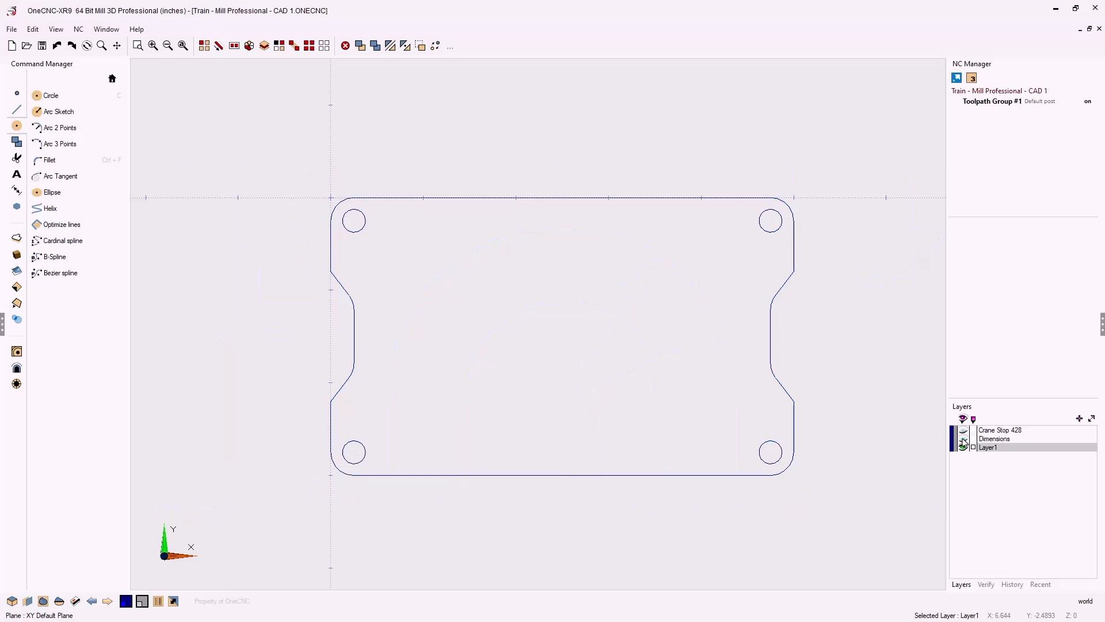
{"action": "left_click", "coordinate": [68, 99]}
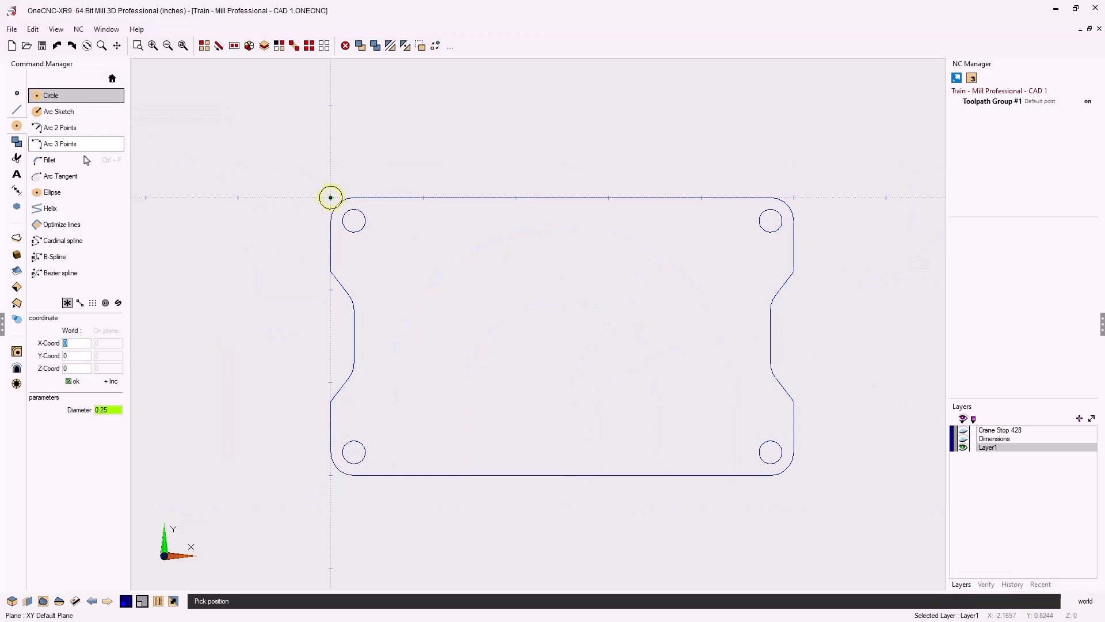
{"action": "left_click_drag", "start_coordinate": [114, 411], "coordinate": [95, 414]}
{"action": "type", "text": "2.2"}
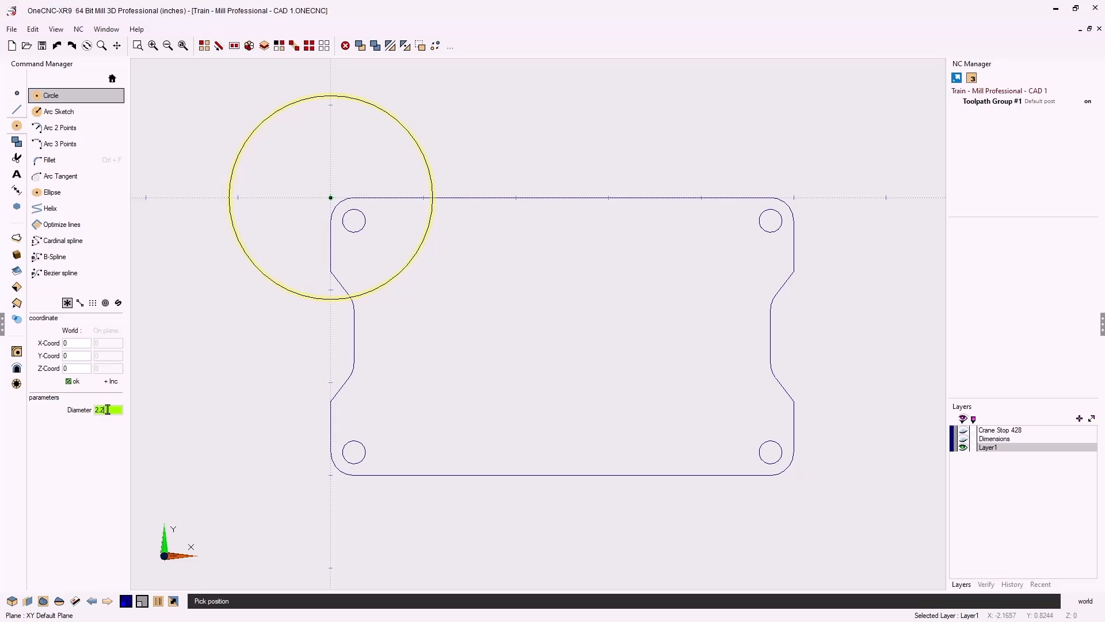
{"action": "key", "text": "Return"}
{"action": "type", "text": "1.1*2"}
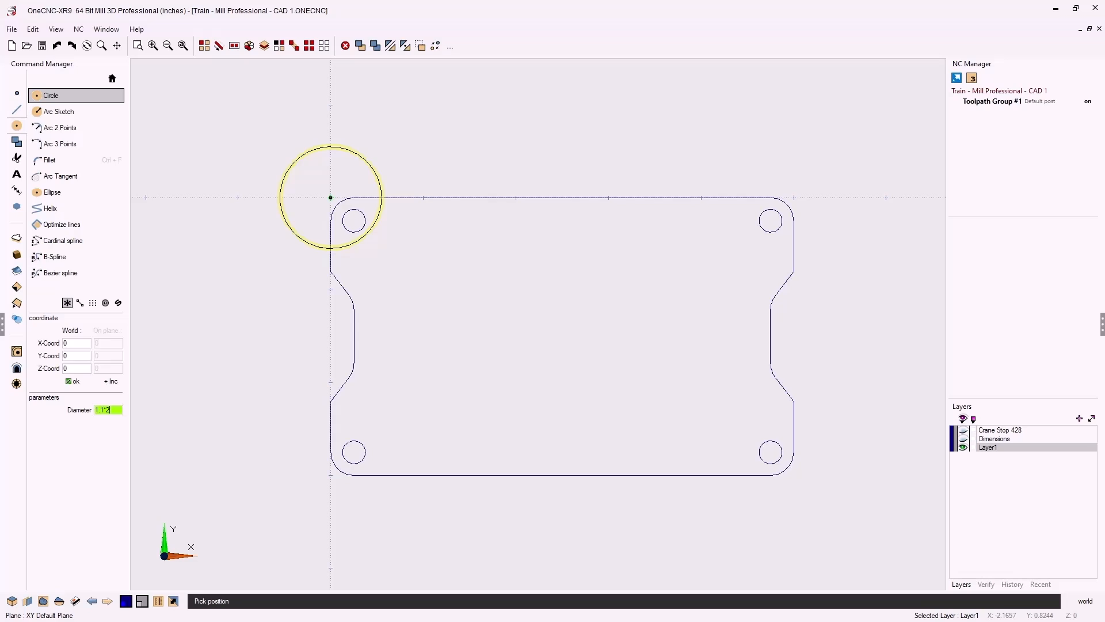
{"action": "key", "text": "Return"}
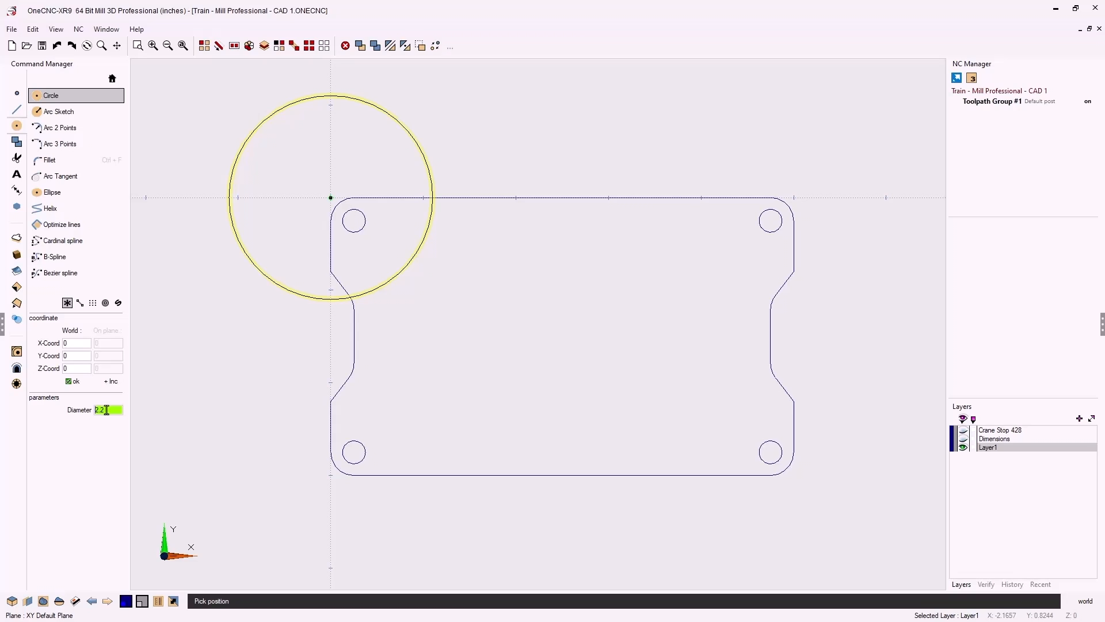
{"action": "left_click", "coordinate": [70, 344]}
{"action": "type", "text": "2.5"}
{"action": "left_click", "coordinate": [73, 355]}
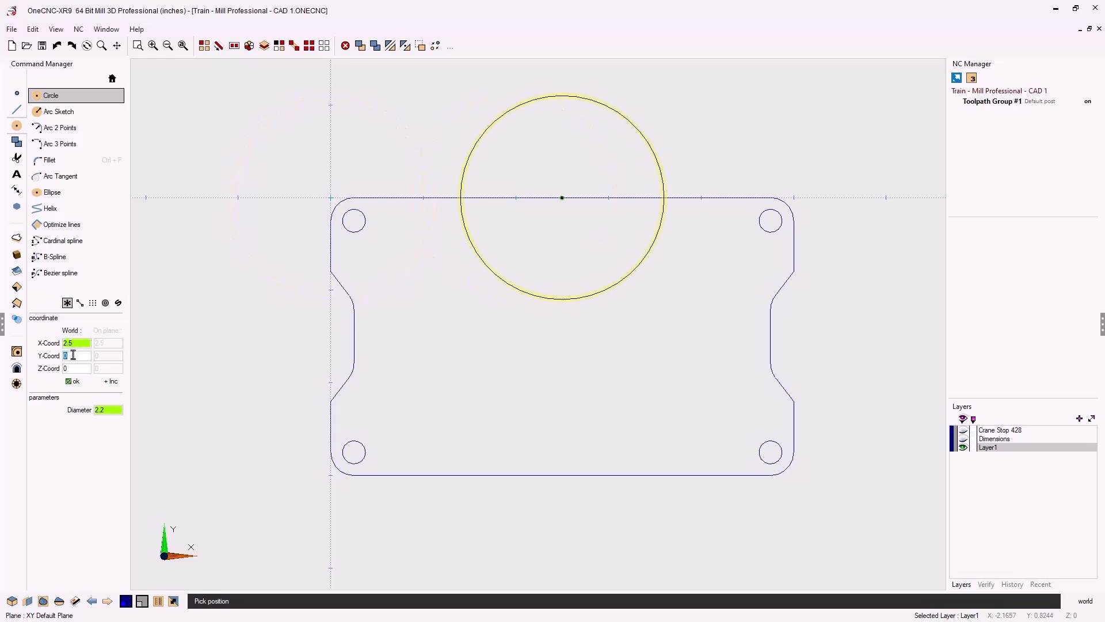
{"action": "type", "text": "-2.2"}
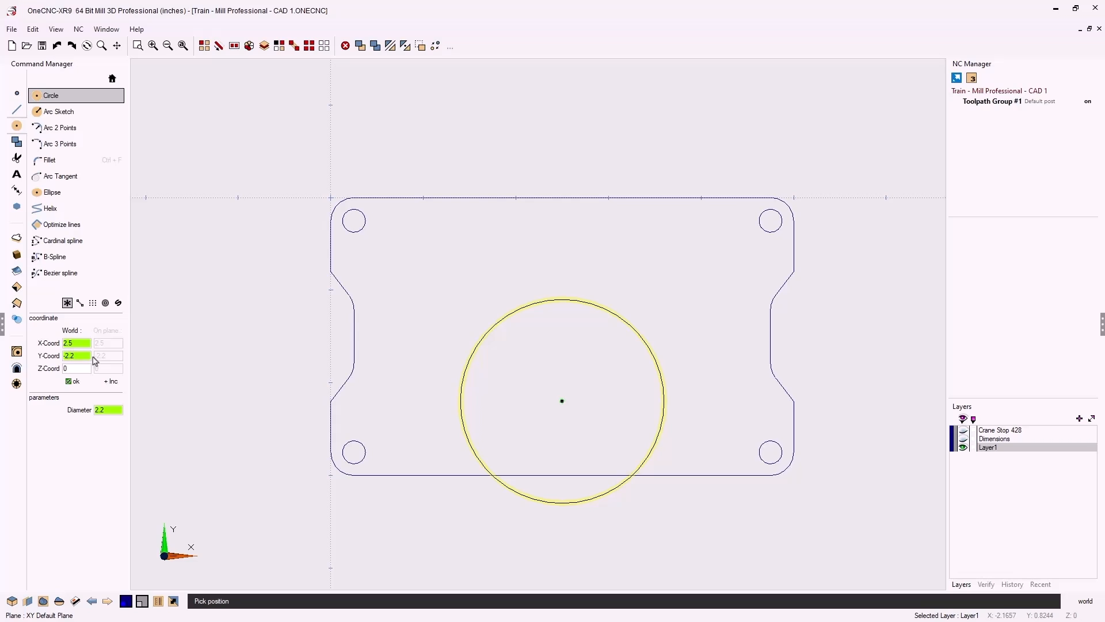
{"action": "left_click", "coordinate": [72, 381]}
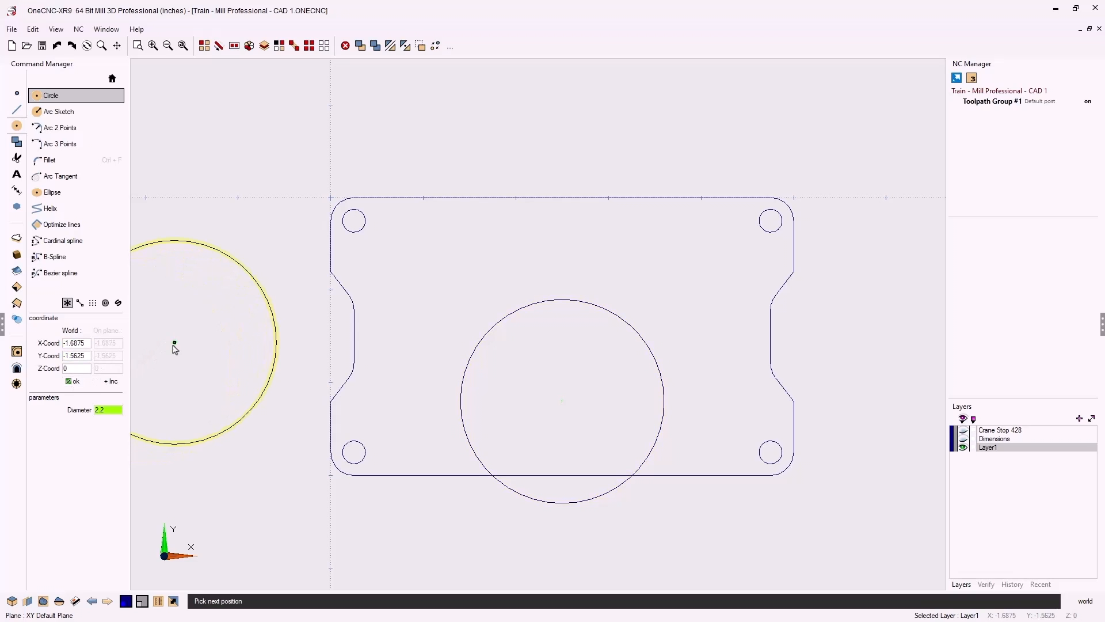
{"action": "key", "text": "Escape"}
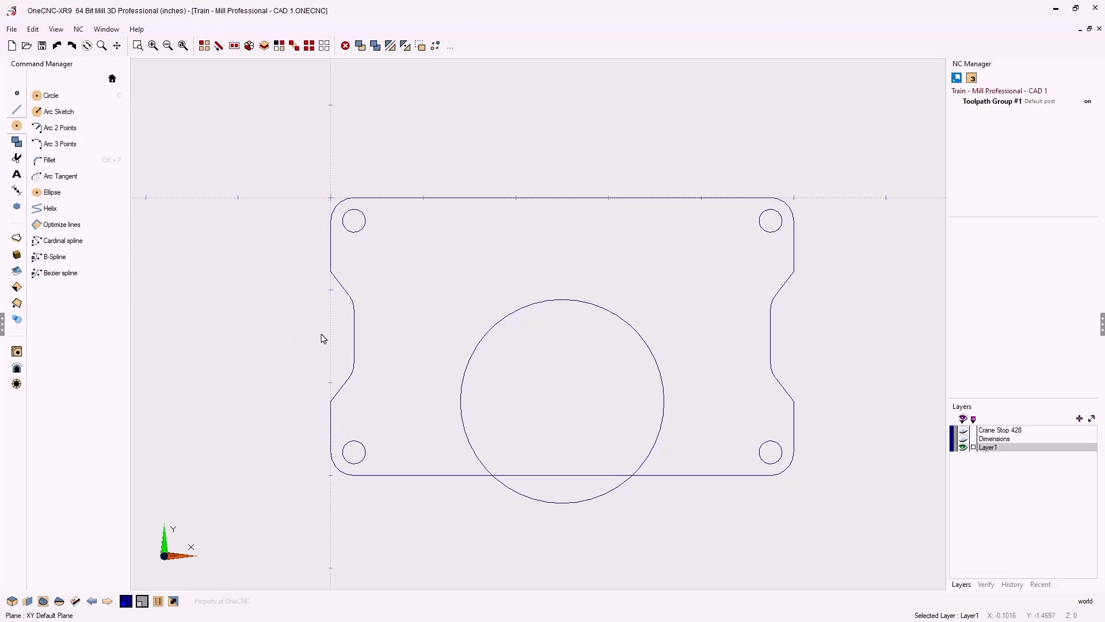
After checking the outer arch radius on the Dimensions layer, draw a 3.8 inch diameter circle concentric with the 2.2 inch circle
{"action": "left_click", "coordinate": [964, 439]}
{"action": "left_click", "coordinate": [965, 439]}
{"action": "left_click", "coordinate": [964, 439]}
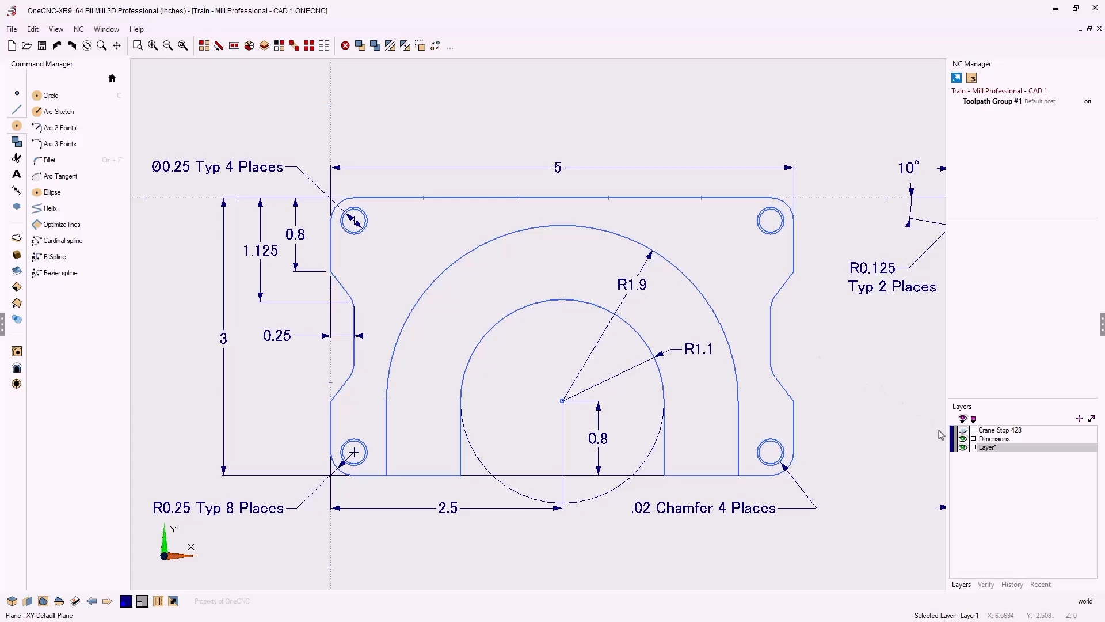
{"action": "left_click", "coordinate": [963, 439]}
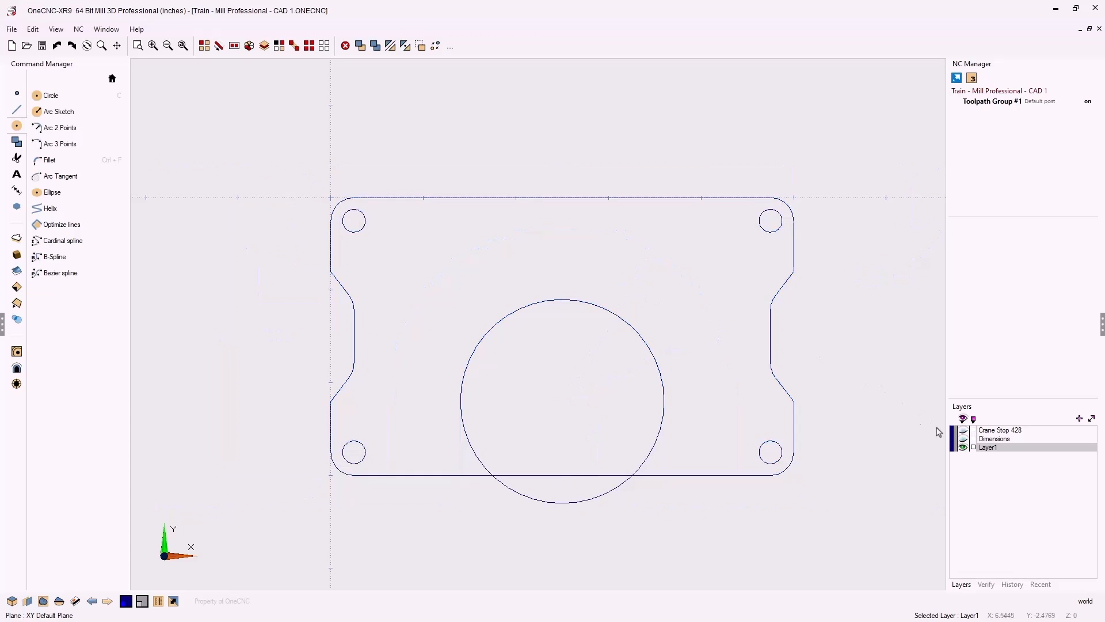
{"action": "left_click", "coordinate": [63, 99]}
{"action": "left_click_drag", "start_coordinate": [112, 410], "coordinate": [96, 412]}
{"action": "type", "text": "3"}
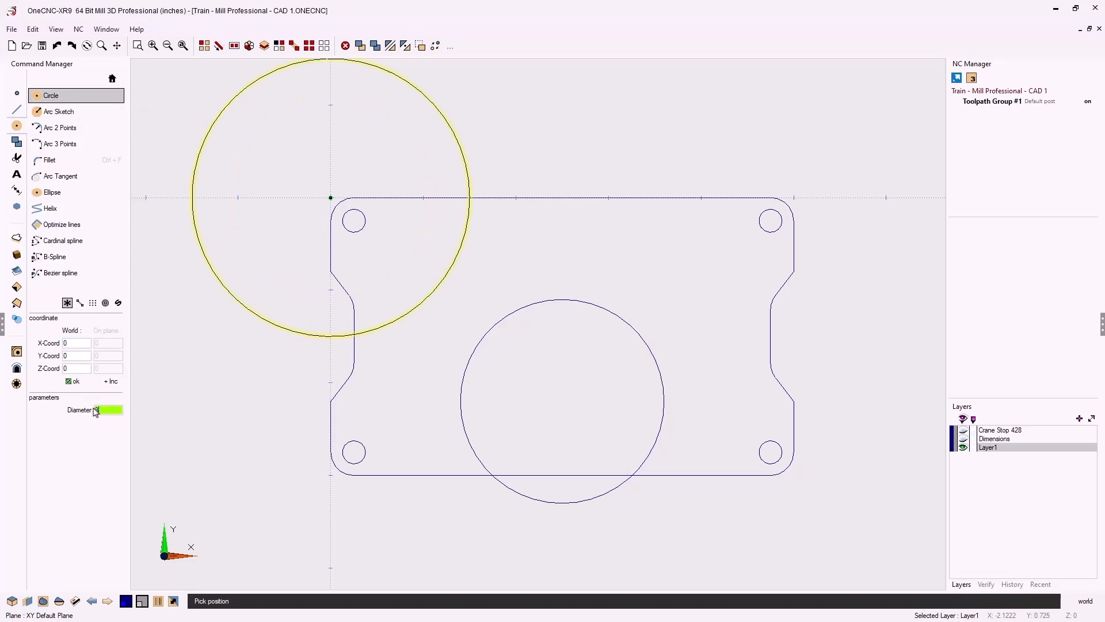
{"action": "type", "text": ".8"}
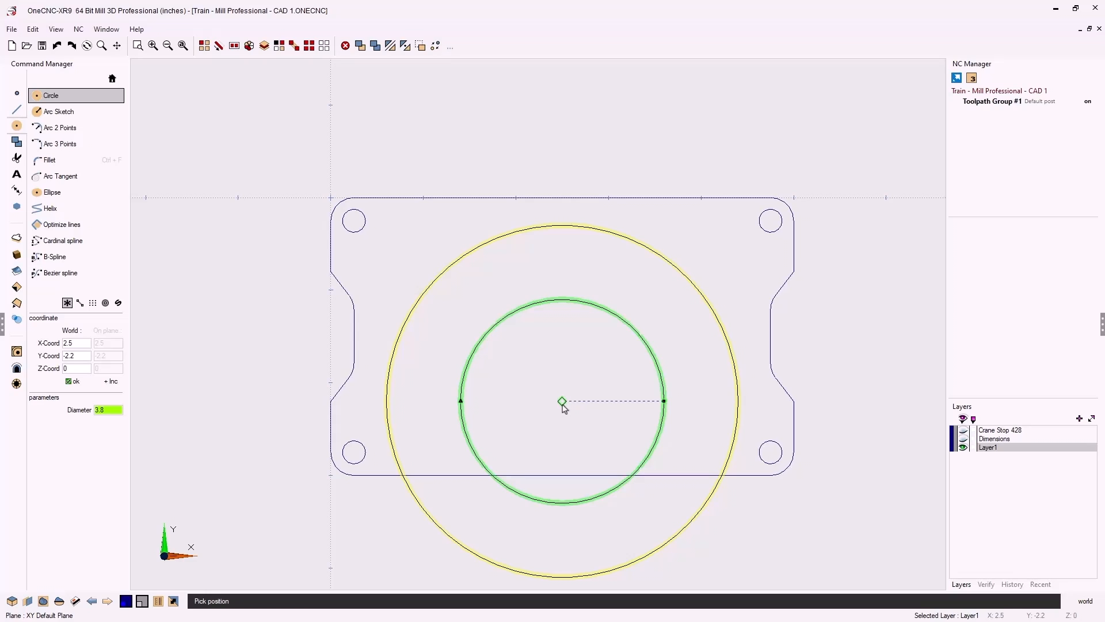
{"action": "left_click", "coordinate": [562, 402]}
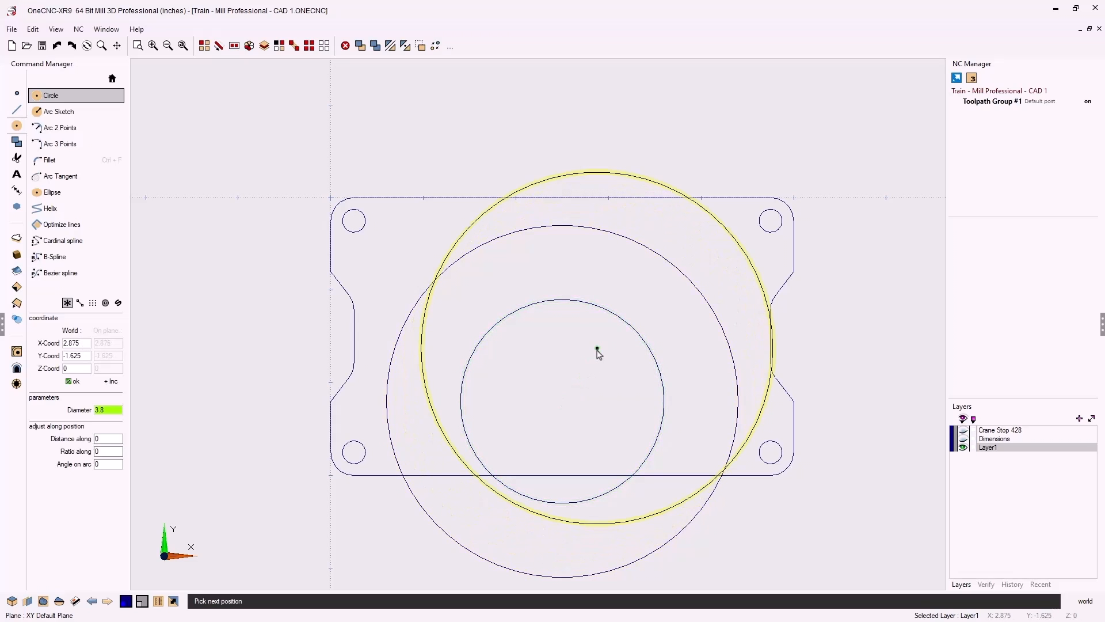
{"action": "key", "text": "Escape"}
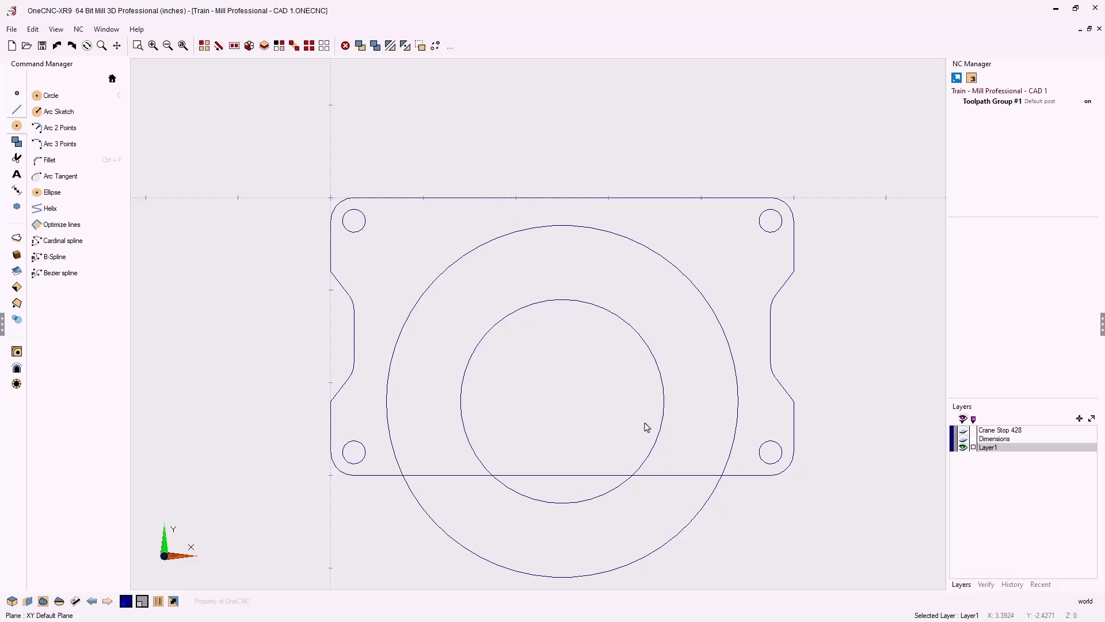
After checking the Dimensions layer, draw a line about 1.175 inches down from the inner circle's right quadrant, continuing about 1.85 inches horizontally left
{"action": "middle_click_drag", "start_coordinate": [646, 426], "coordinate": [636, 384]}
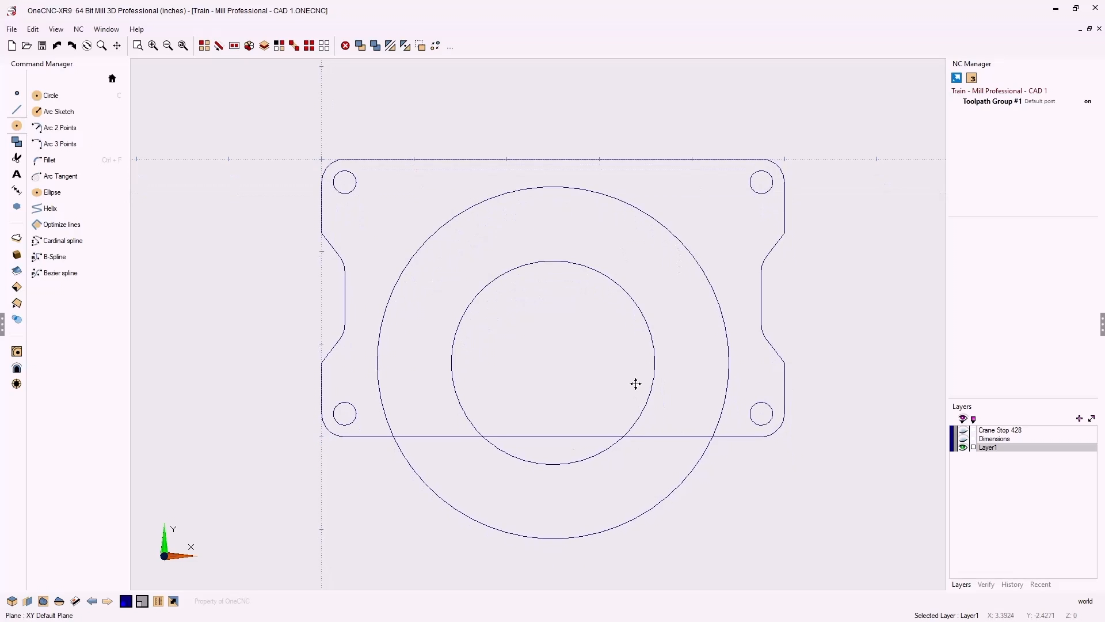
{"action": "left_click", "coordinate": [963, 439]}
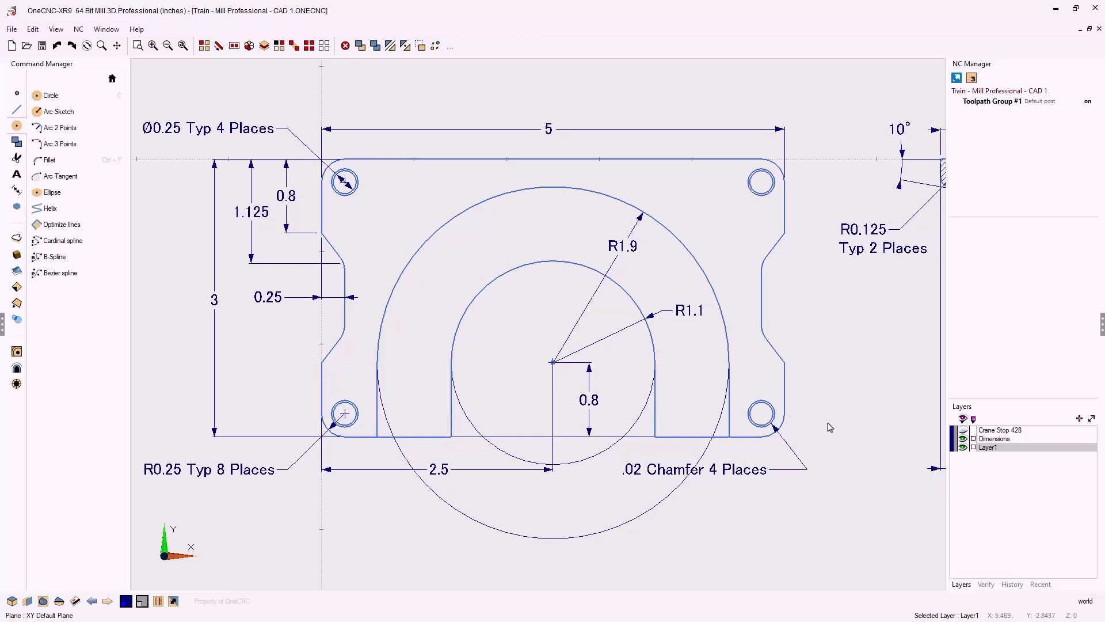
{"action": "left_click", "coordinate": [963, 439]}
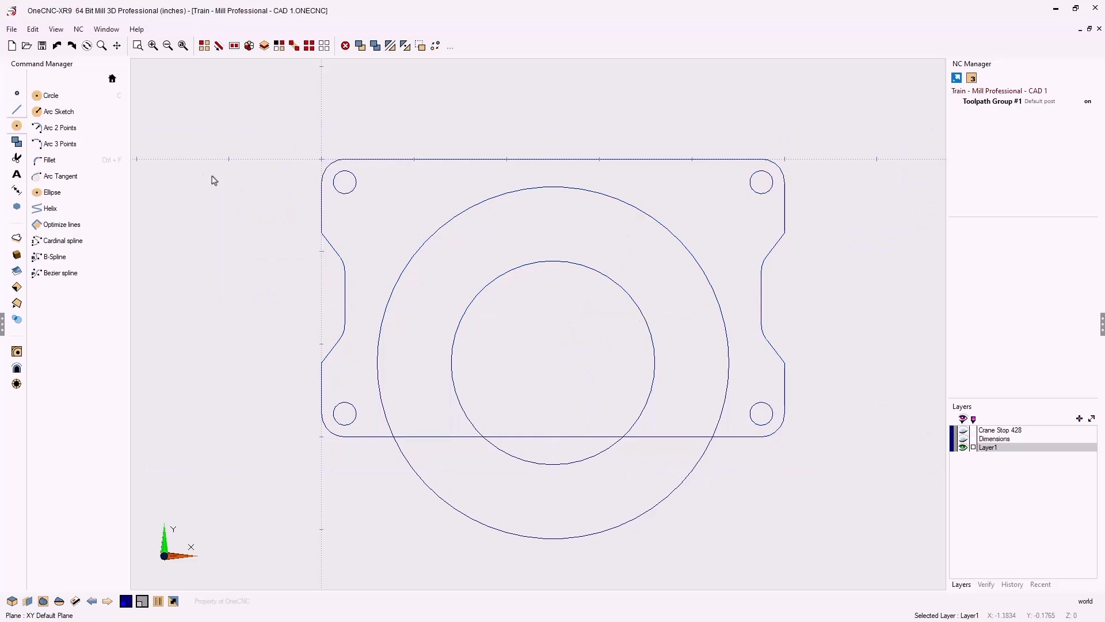
{"action": "left_click", "coordinate": [16, 109]}
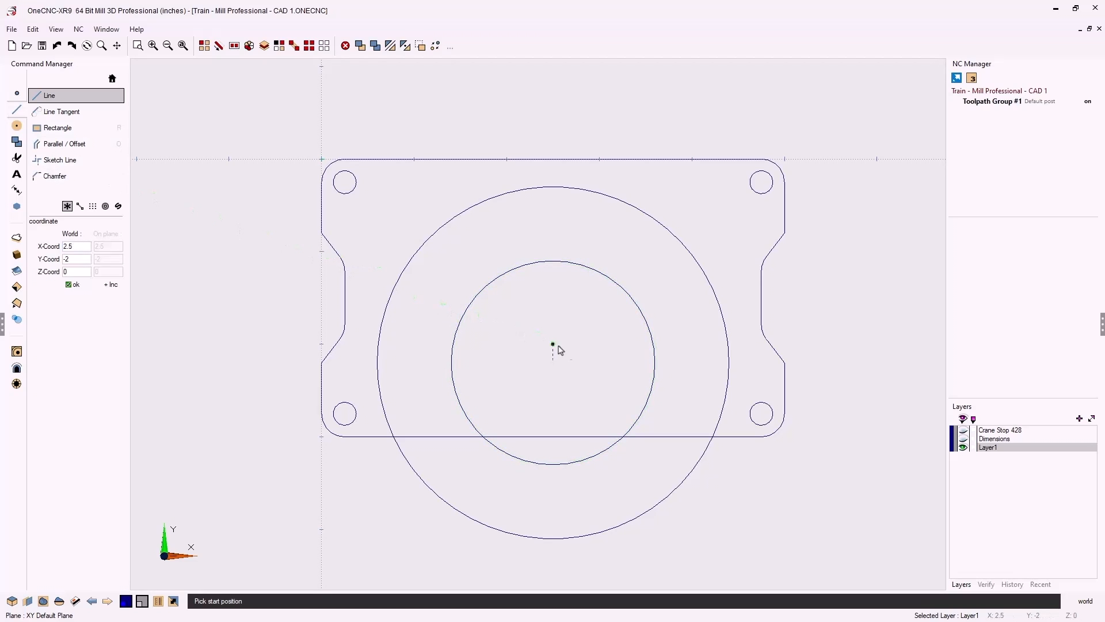
{"action": "left_click", "coordinate": [654, 366]}
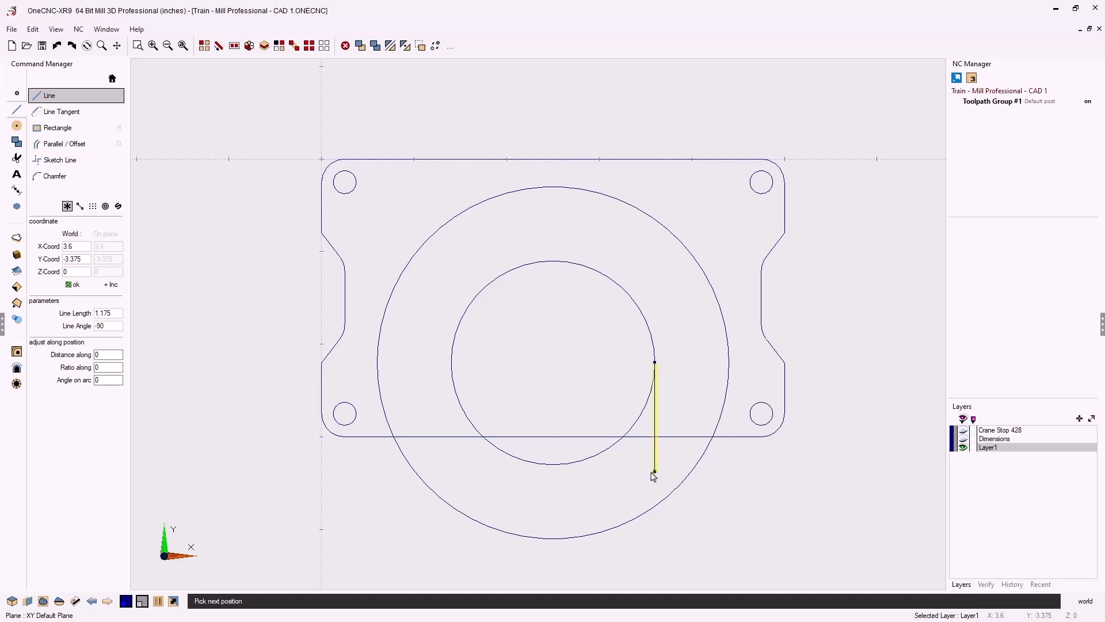
{"action": "left_click", "coordinate": [655, 471]}
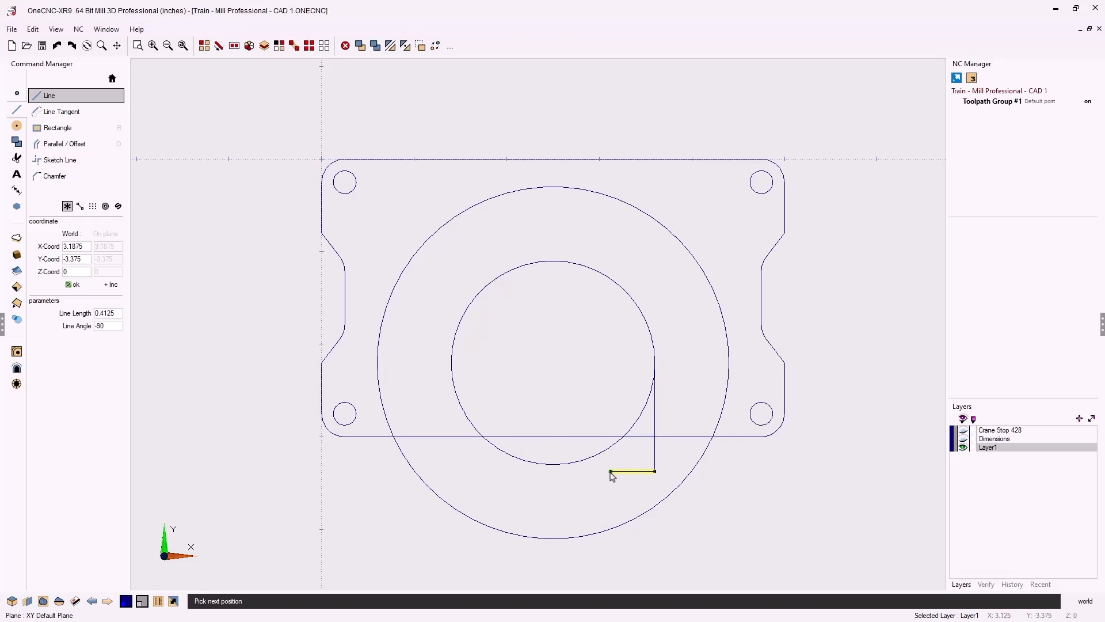
{"action": "left_click", "coordinate": [484, 471]}
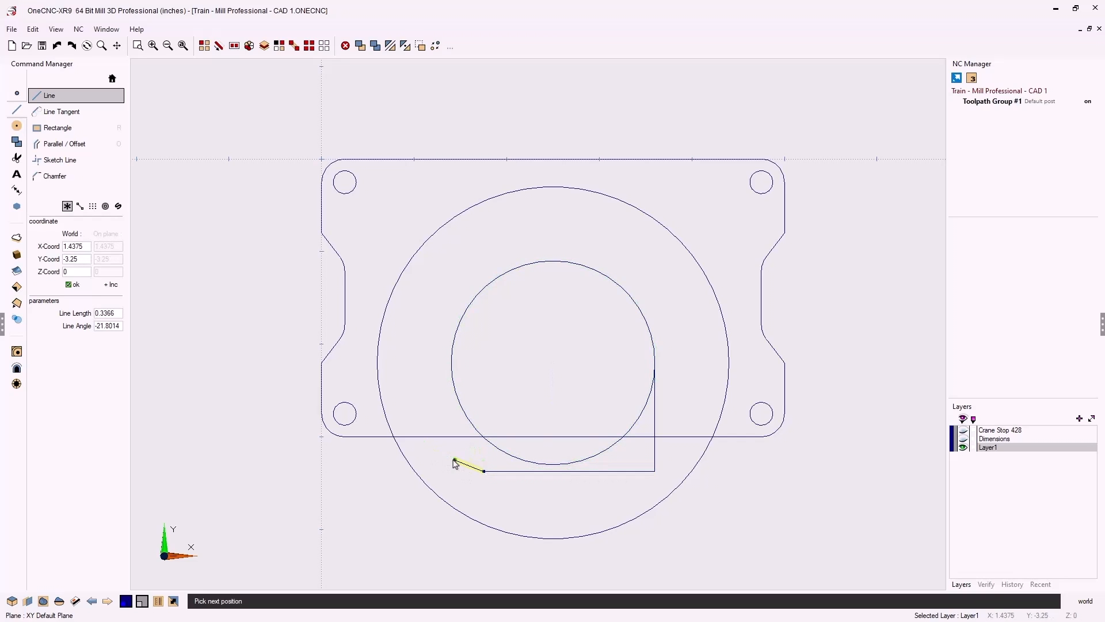
{"action": "key", "text": "Escape"}
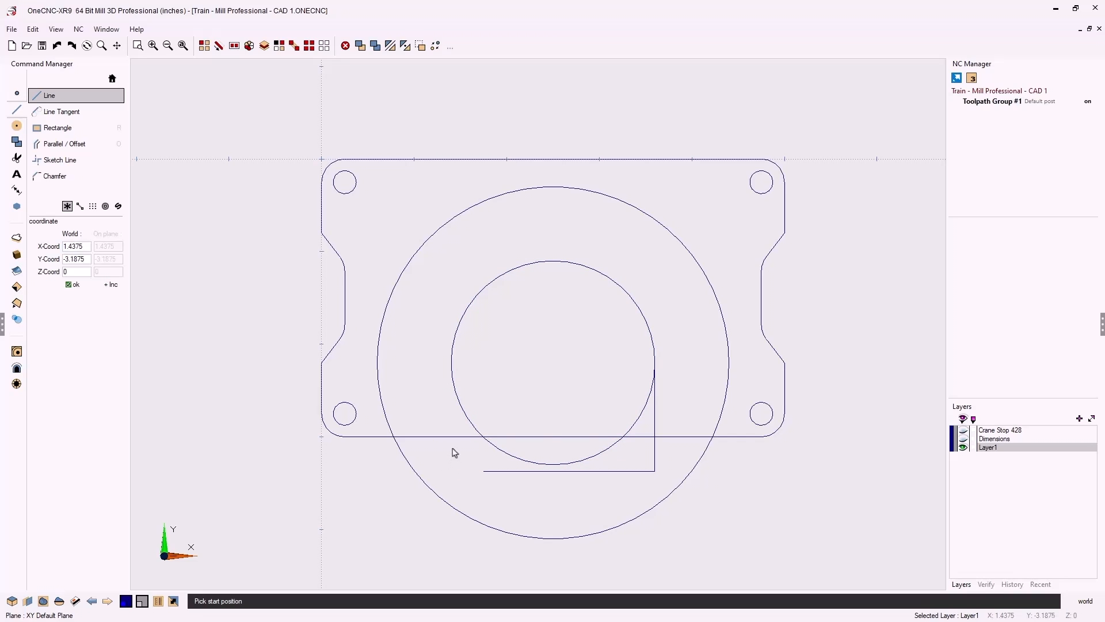
Draw a vertical line about 1.05 inches down from the left quadrant of the inner circle
{"action": "left_click", "coordinate": [452, 362]}
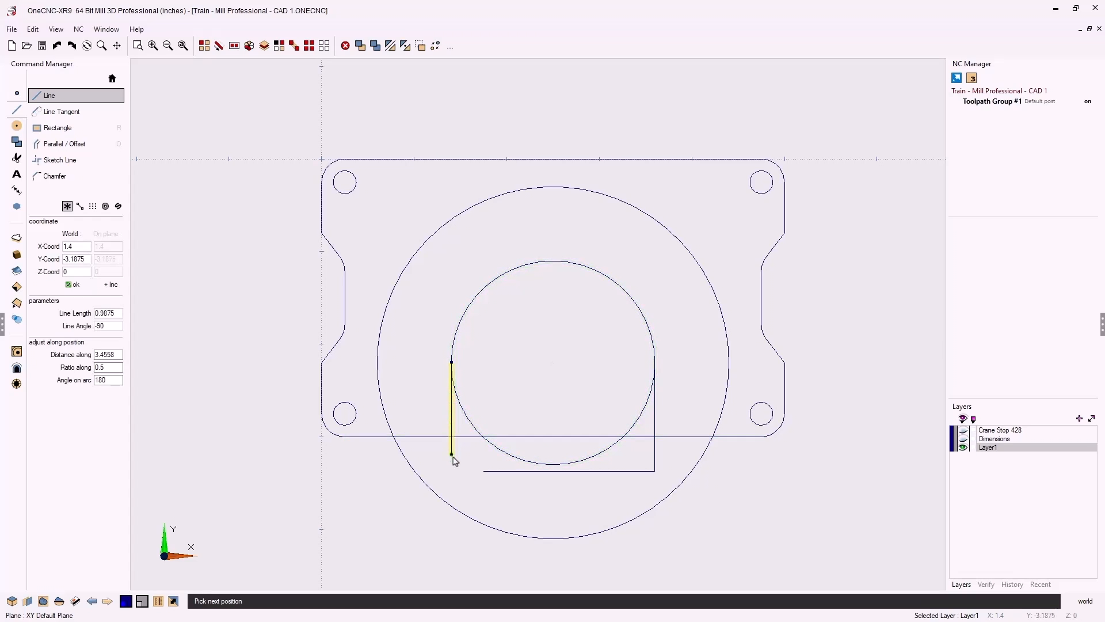
{"action": "left_click", "coordinate": [453, 460]}
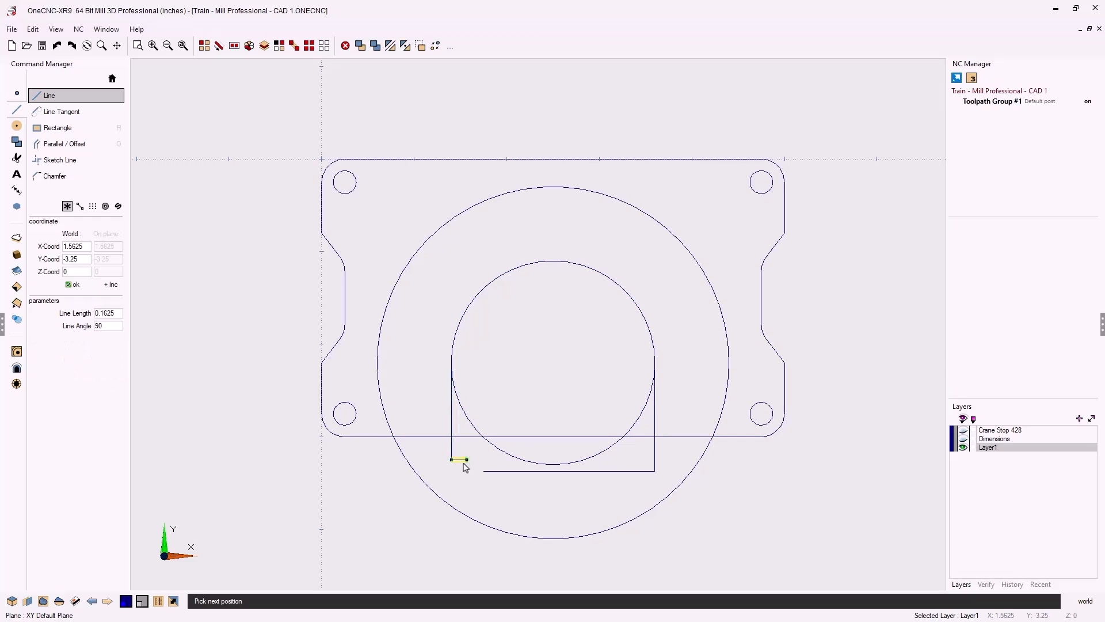
{"action": "key", "text": "Escape"}
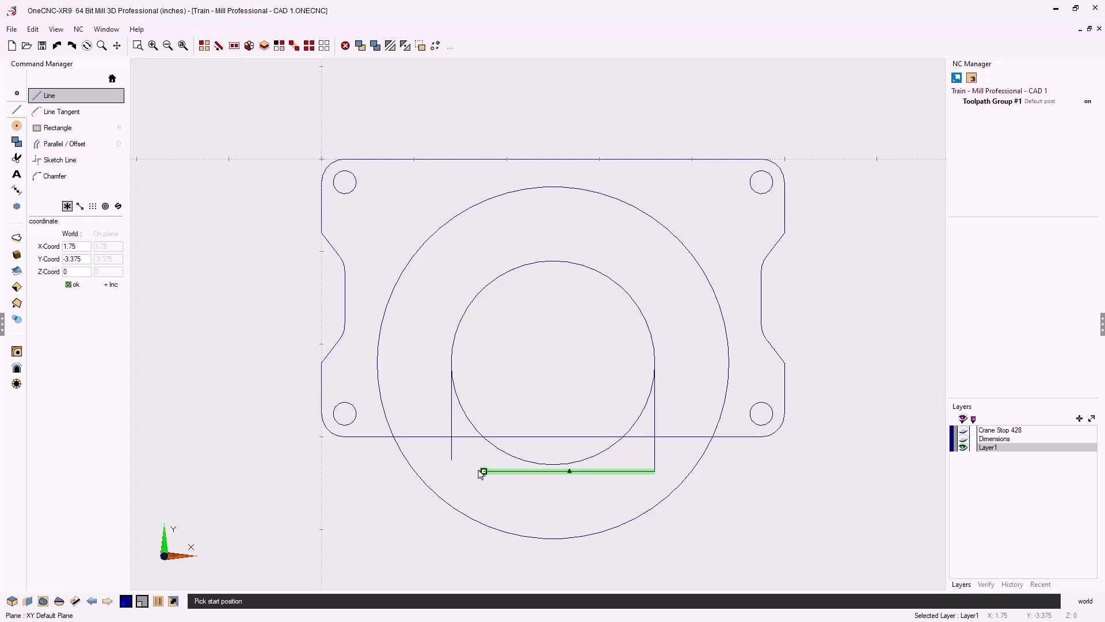
Draw a line about 1.99 inches down from the outer circle's right quadrant, continuing about 2.96 inches horizontally to the left
{"action": "left_click", "coordinate": [729, 364]}
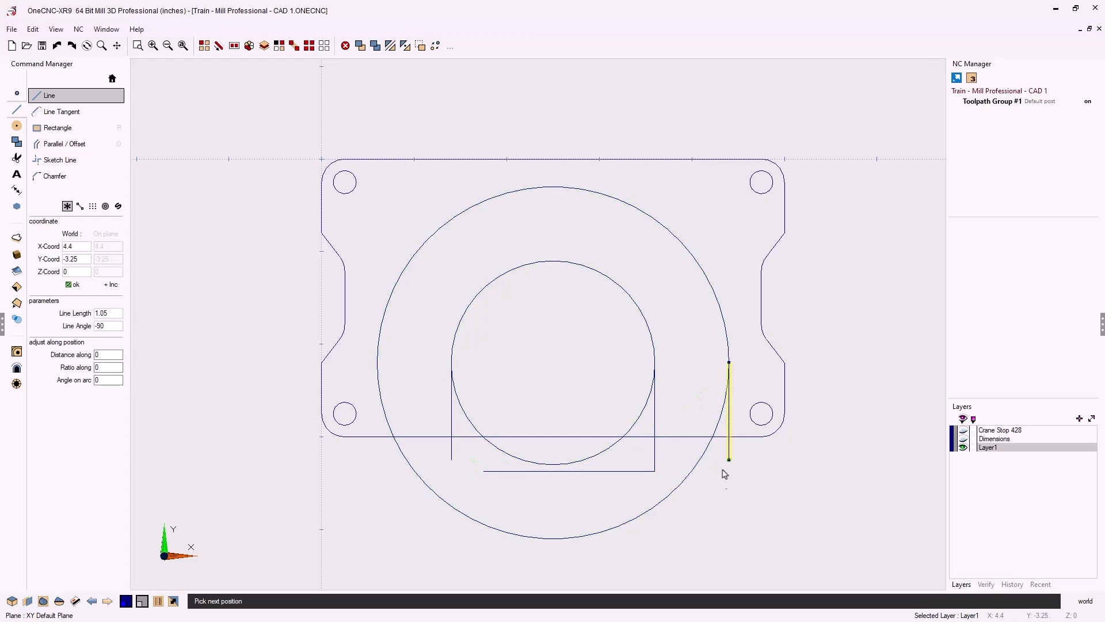
{"action": "left_click", "coordinate": [726, 547]}
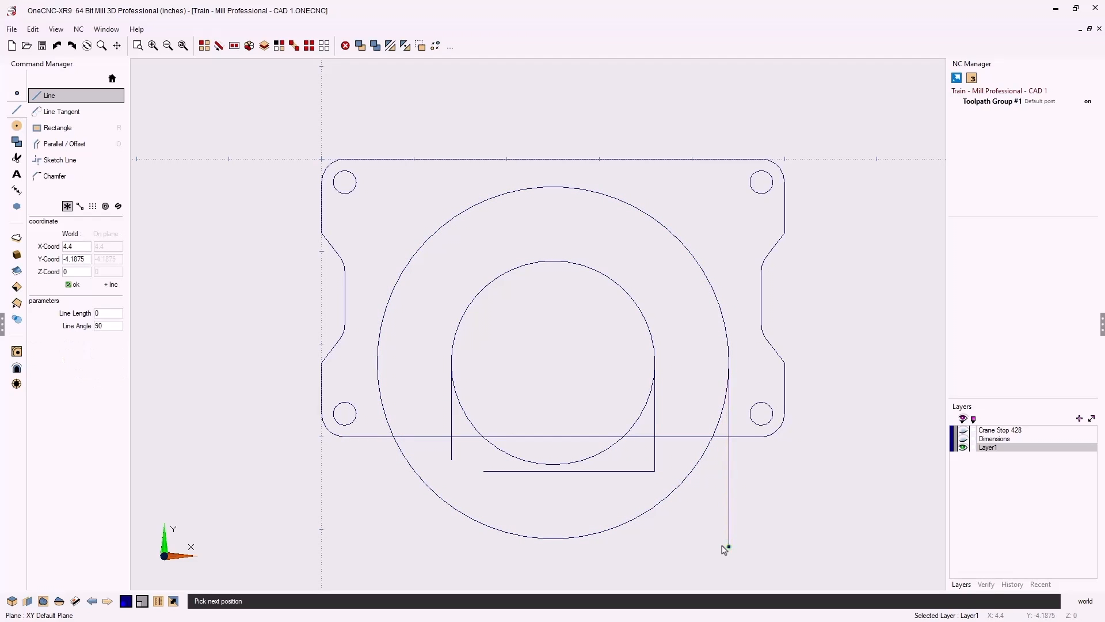
{"action": "left_click", "coordinate": [452, 547]}
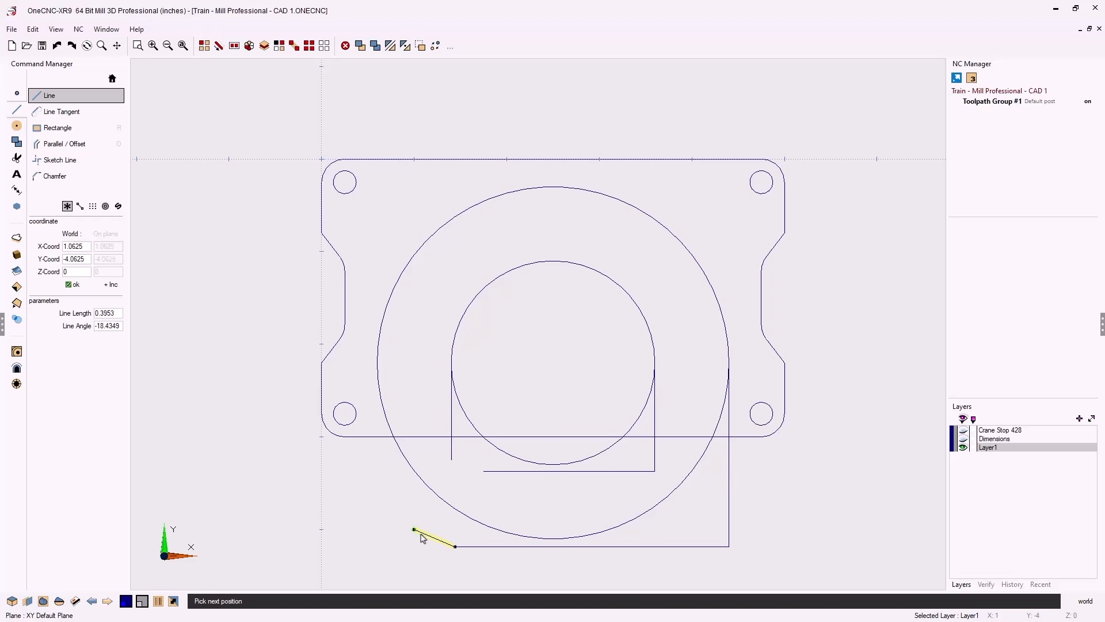
{"action": "key", "text": "Escape"}
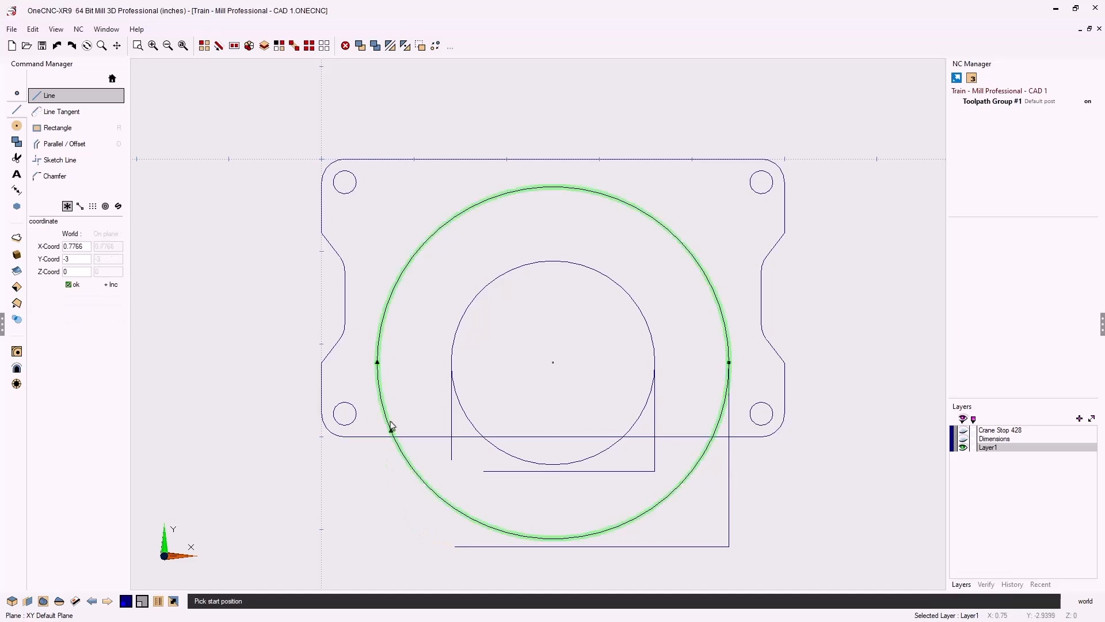
Draw a vertical line about 1.74 inches down from the left quadrant of the outer circle
{"action": "left_click", "coordinate": [377, 363]}
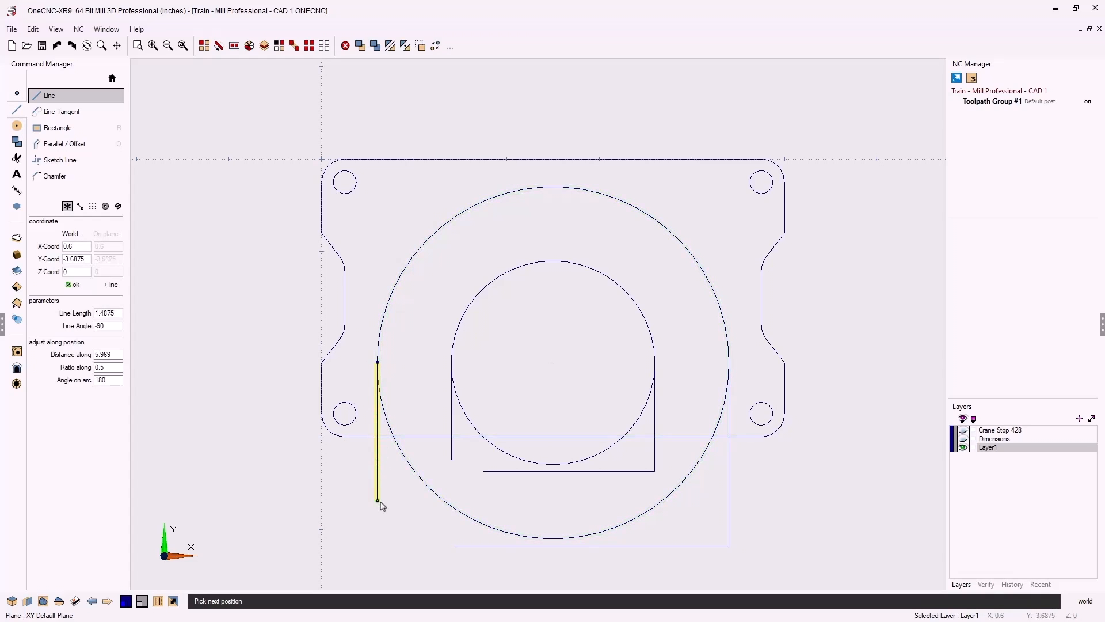
{"action": "left_click", "coordinate": [377, 524]}
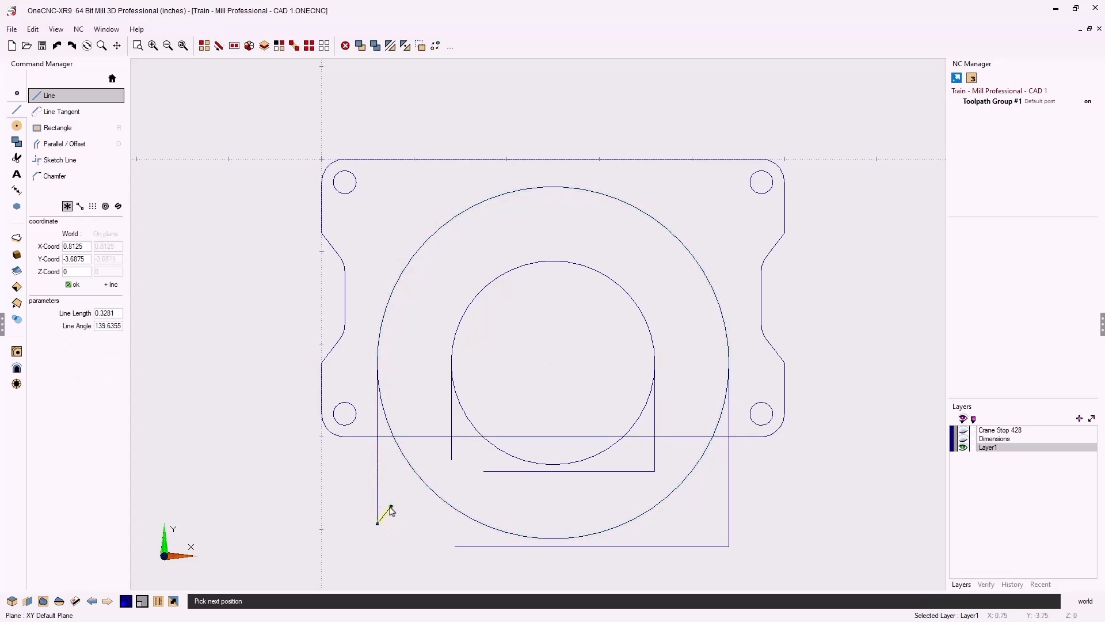
{"action": "key", "text": "Escape"}
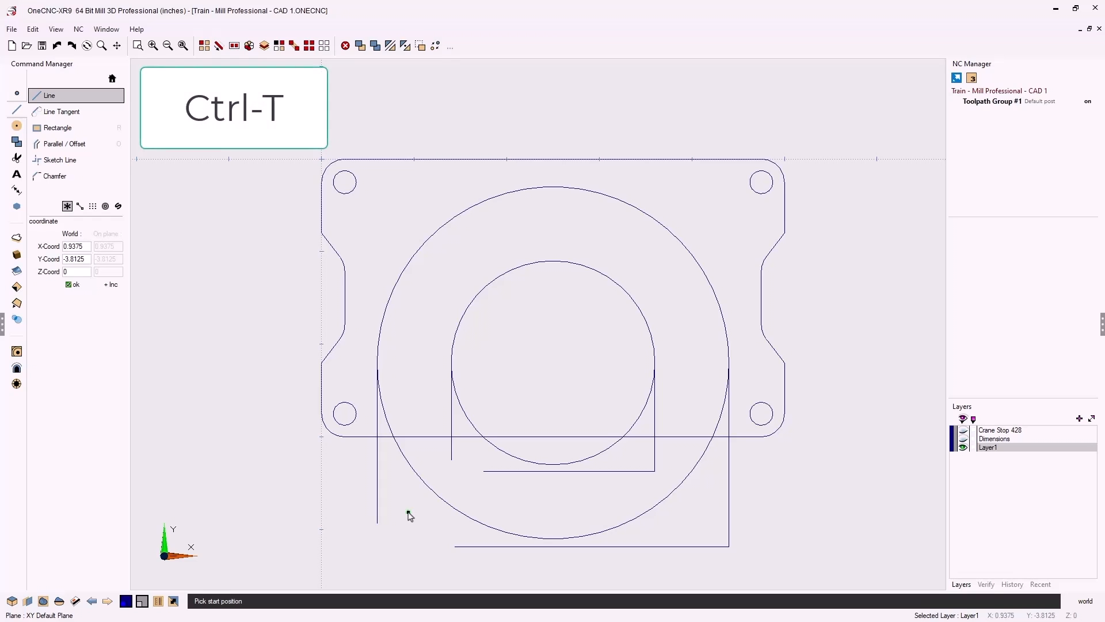
Trim the inner circle and its straight lines together pairwise into a closed arch profile with Trim two
{"action": "key", "text": "ctrl+t"}
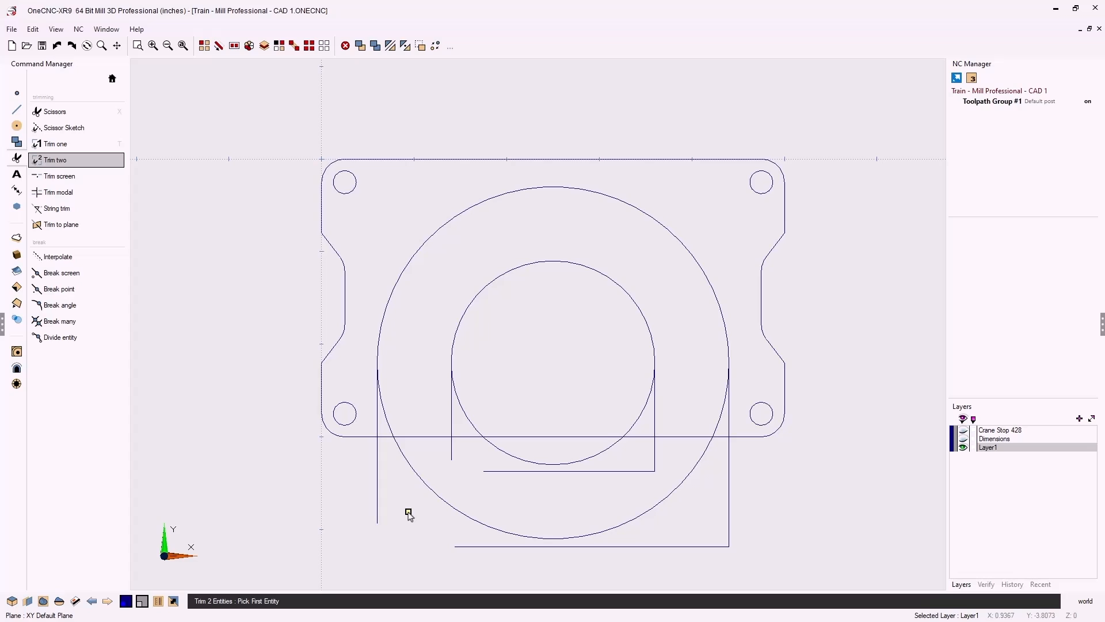
{"action": "left_click", "coordinate": [655, 416]}
{"action": "left_click", "coordinate": [645, 318]}
{"action": "left_click", "coordinate": [477, 298]}
{"action": "left_click", "coordinate": [451, 420]}
{"action": "left_click", "coordinate": [451, 419]}
{"action": "left_click", "coordinate": [503, 472]}
Trim the outer circle with its vertical and bottom lines into a closed arch profile
{"action": "left_click", "coordinate": [729, 469]}
{"action": "left_click", "coordinate": [711, 285]}
{"action": "left_click", "coordinate": [380, 463]}
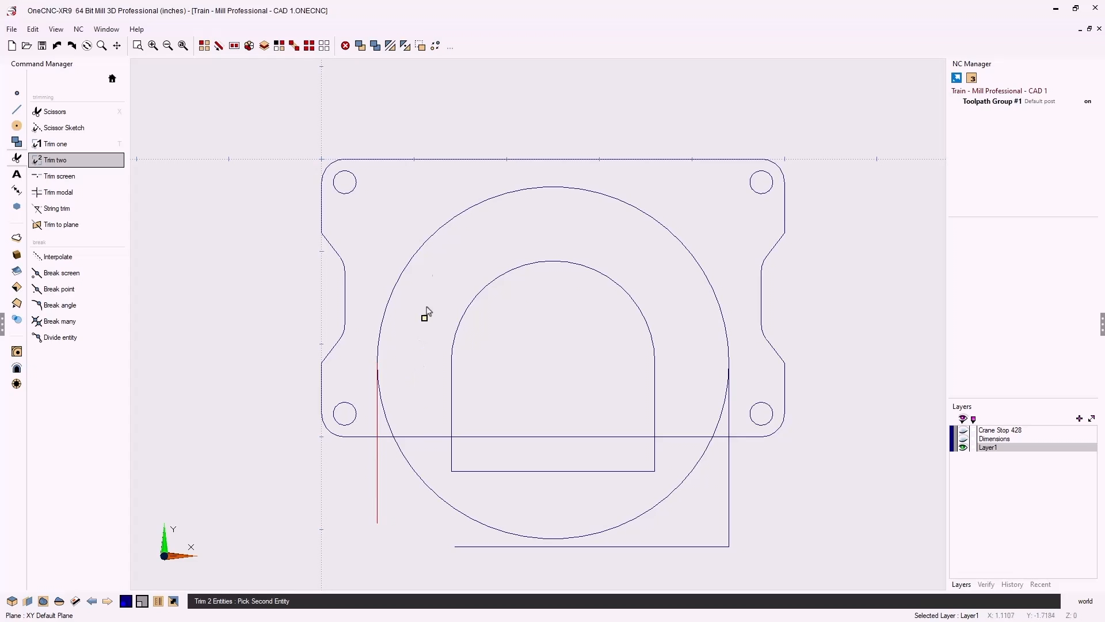
{"action": "left_click", "coordinate": [443, 228]}
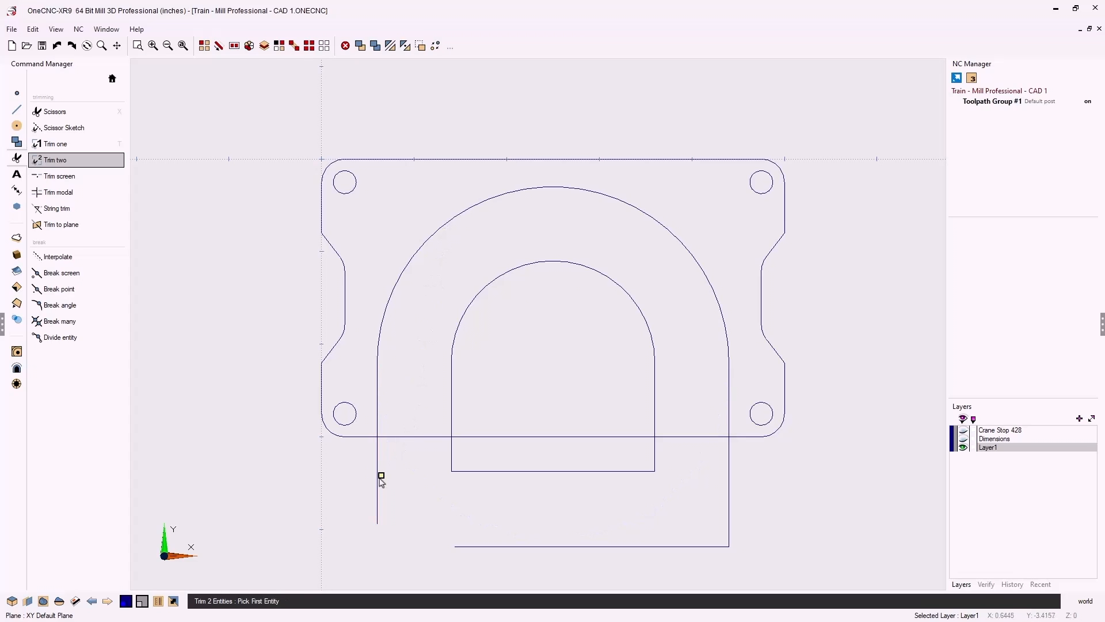
{"action": "left_click", "coordinate": [378, 496]}
{"action": "left_click", "coordinate": [471, 545]}
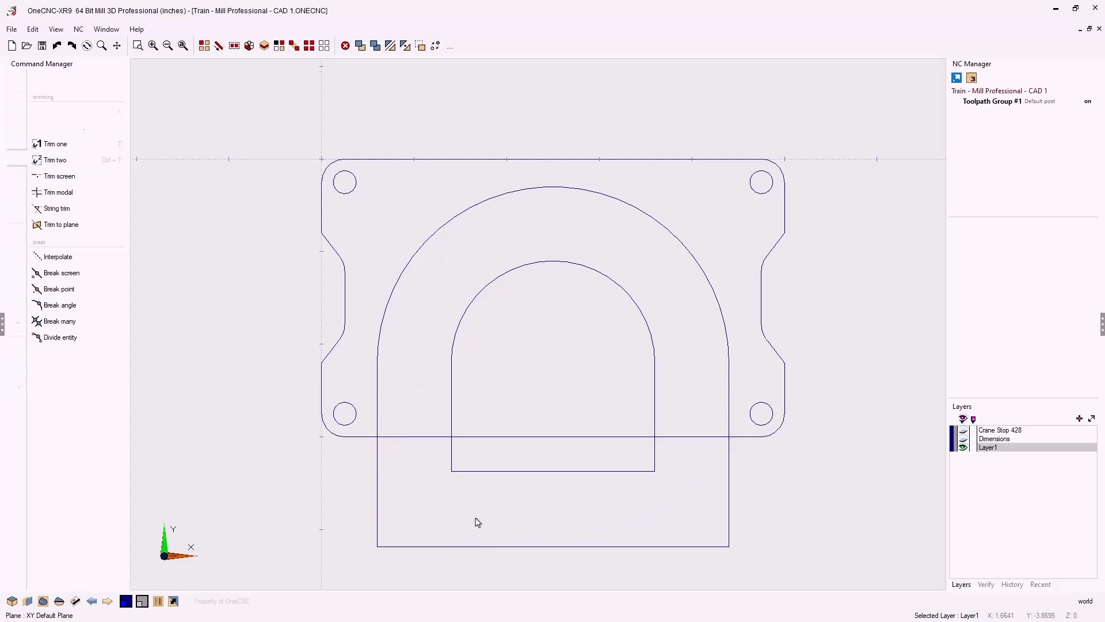
{"action": "right_click", "coordinate": [477, 521]}
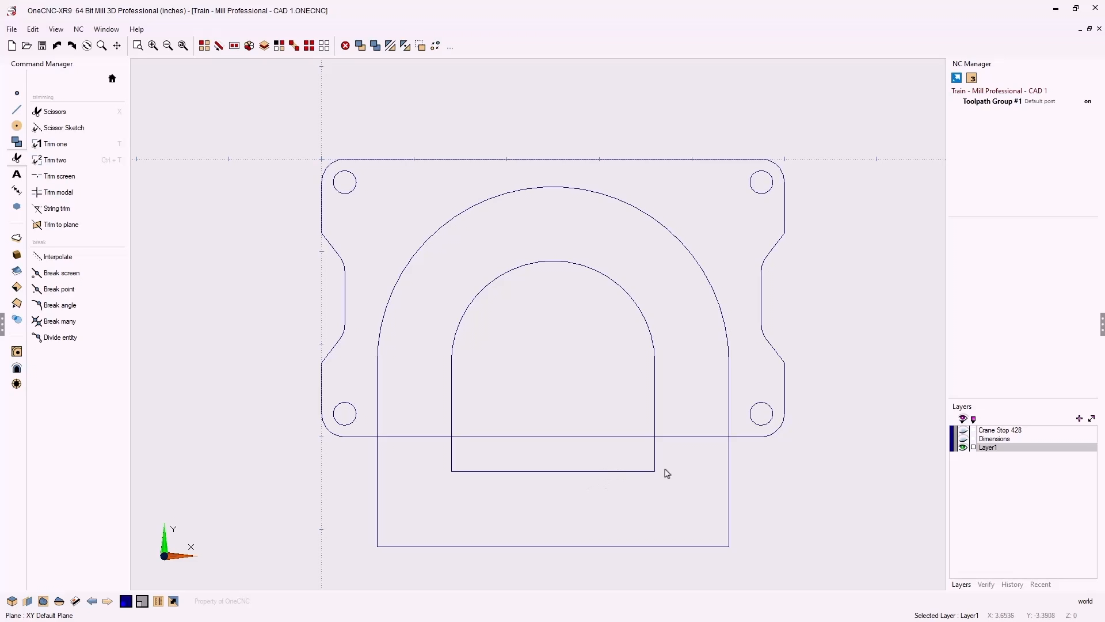
Make Crane Stop 428 the active layer and check the side section's thickness on the Dimensions layer, leaving that layer hidden
{"action": "left_click", "coordinate": [963, 438]}
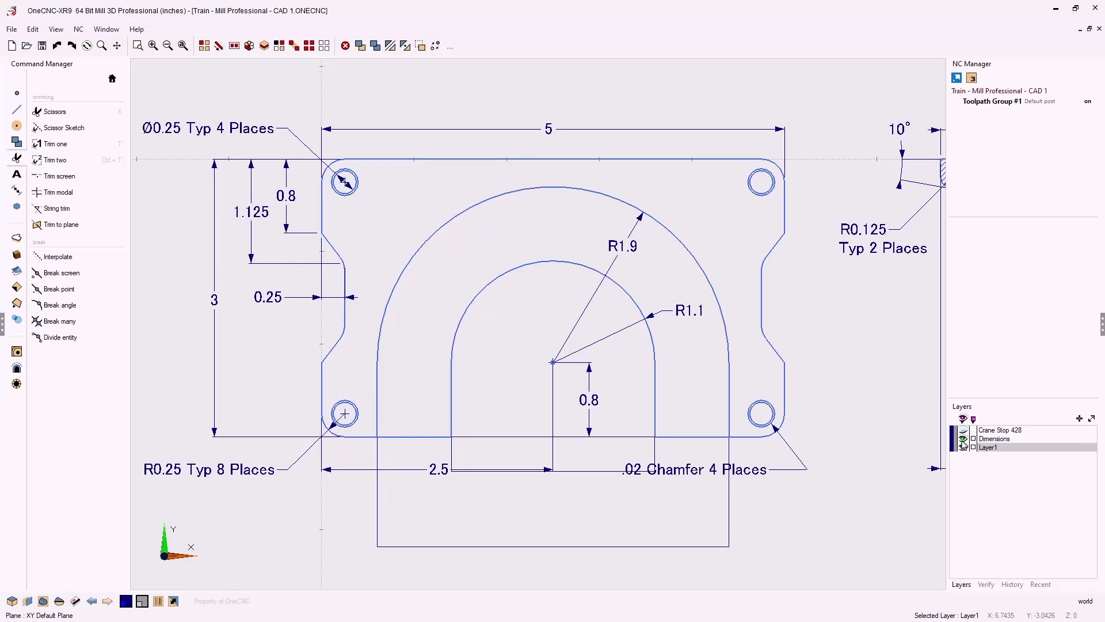
{"action": "left_click", "coordinate": [963, 439]}
{"action": "left_click", "coordinate": [964, 440]}
{"action": "left_click", "coordinate": [963, 440]}
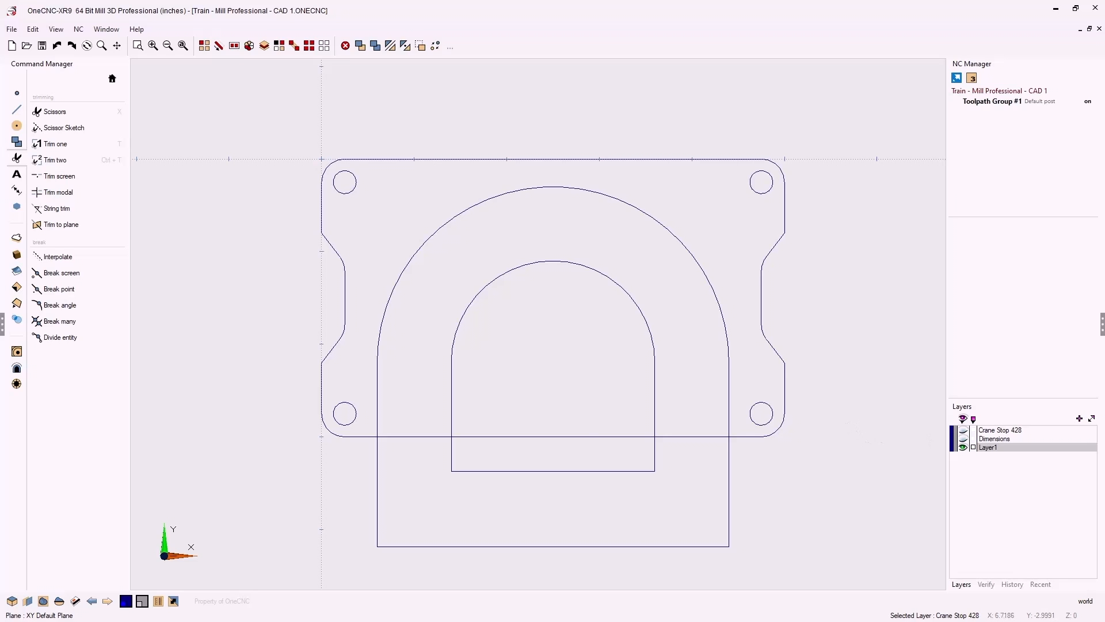
{"action": "left_click", "coordinate": [963, 439]}
{"action": "middle_click_drag", "start_coordinate": [869, 419], "coordinate": [636, 430]}
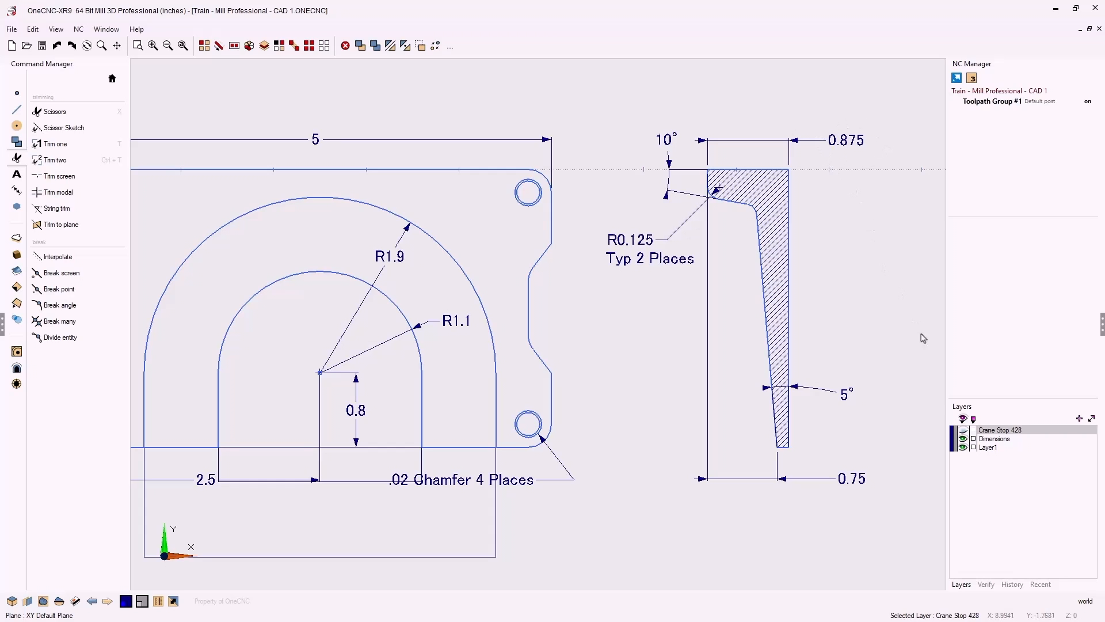
{"action": "left_click", "coordinate": [963, 437]}
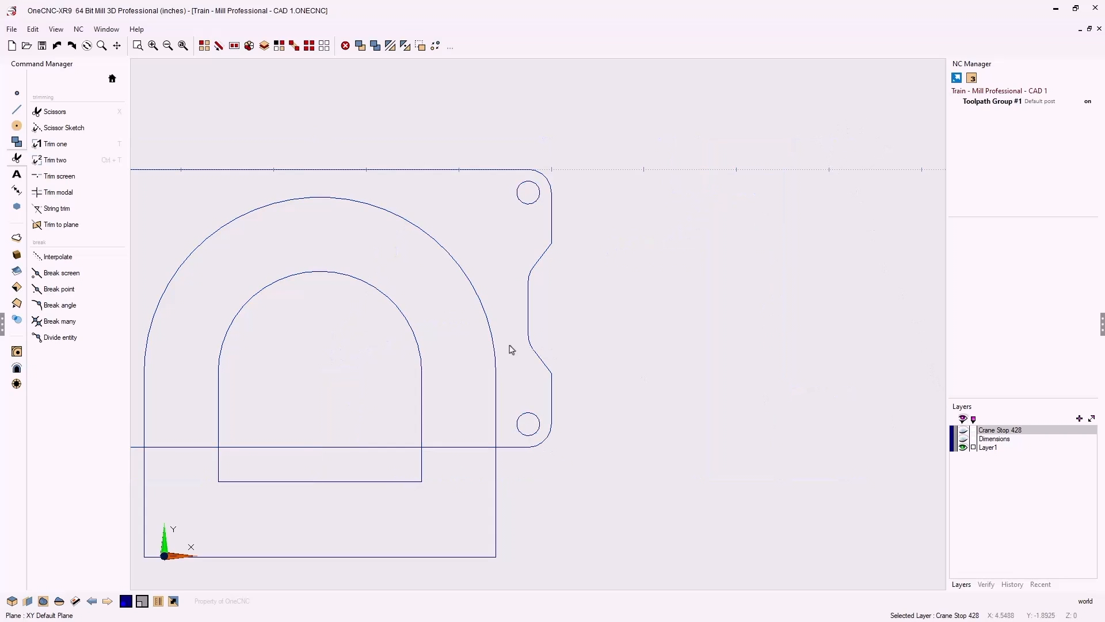
Extrude the plate's outer outline 0.875 inches downward with no taper using Extrude curves
{"action": "middle_click_drag", "start_coordinate": [509, 345], "coordinate": [719, 360]}
{"action": "middle_click_drag", "start_coordinate": [562, 409], "coordinate": [619, 288]}
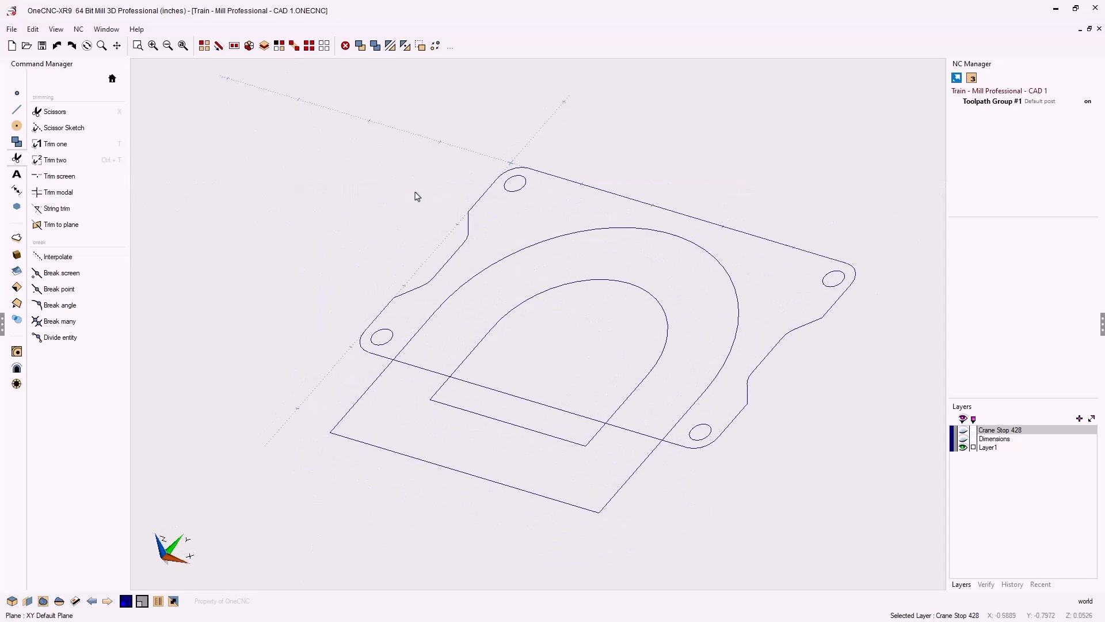
{"action": "left_click", "coordinate": [17, 238]}
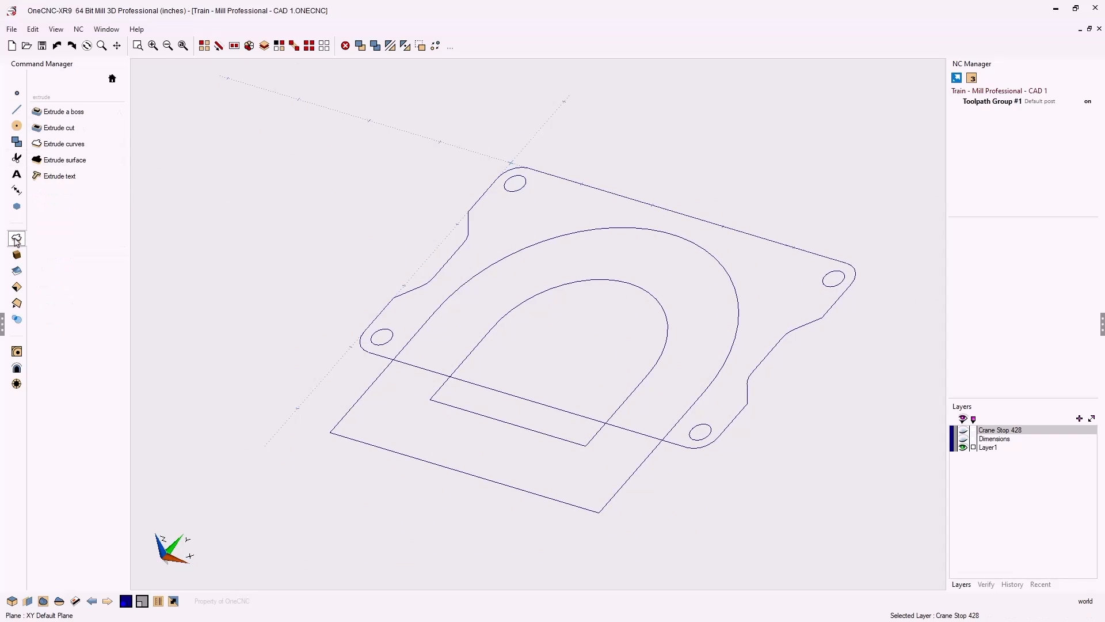
{"action": "left_click", "coordinate": [81, 150]}
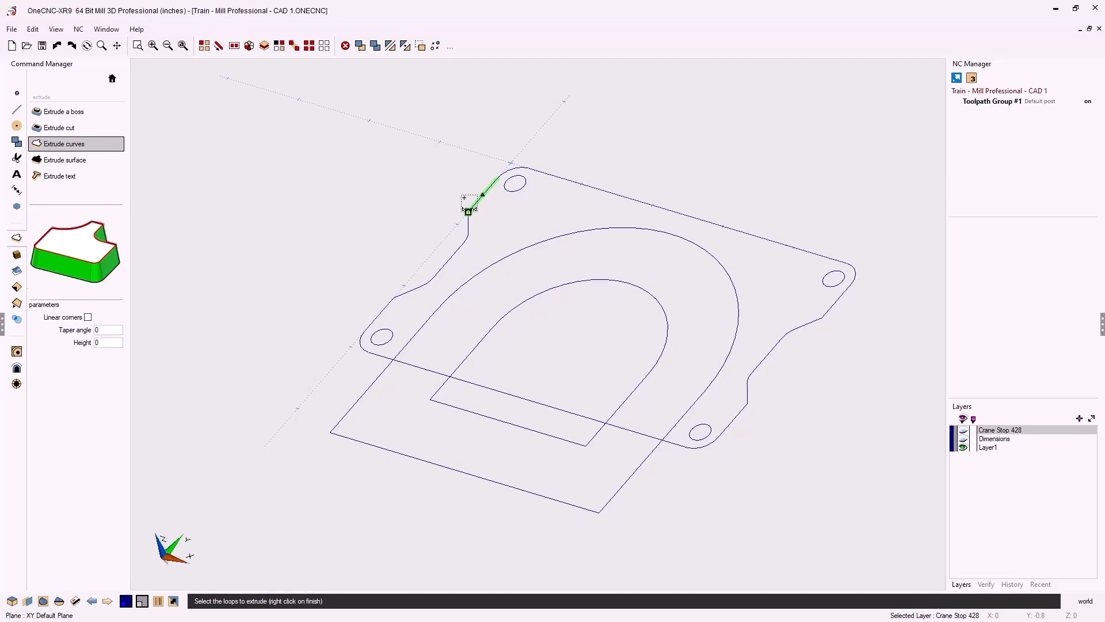
{"action": "left_click", "coordinate": [468, 198]}
{"action": "right_click", "coordinate": [467, 198]}
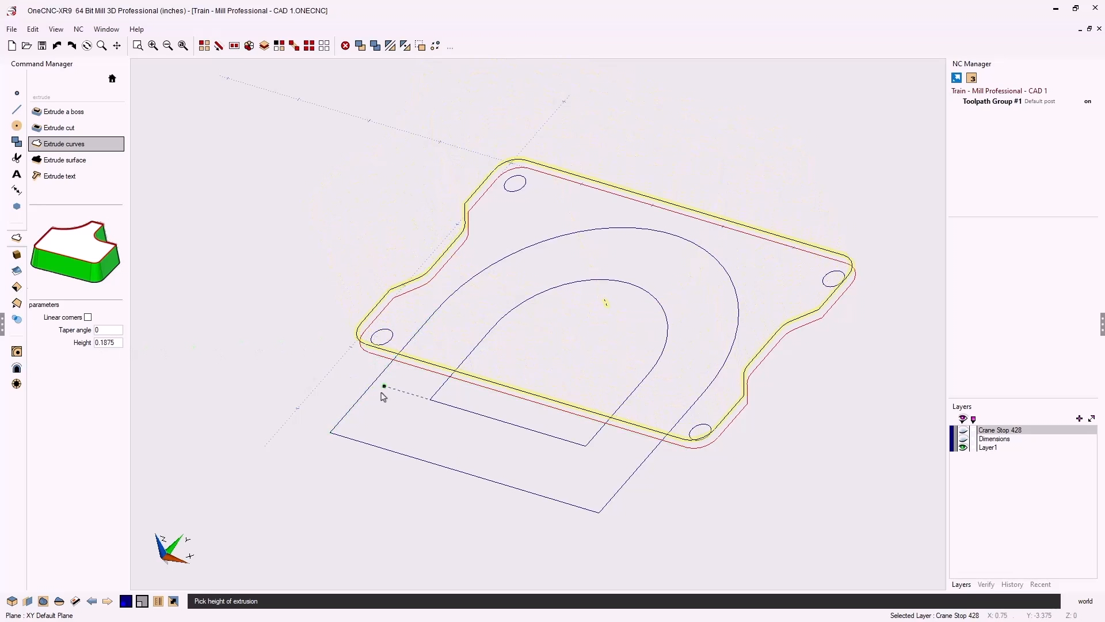
{"action": "left_click", "coordinate": [407, 461]}
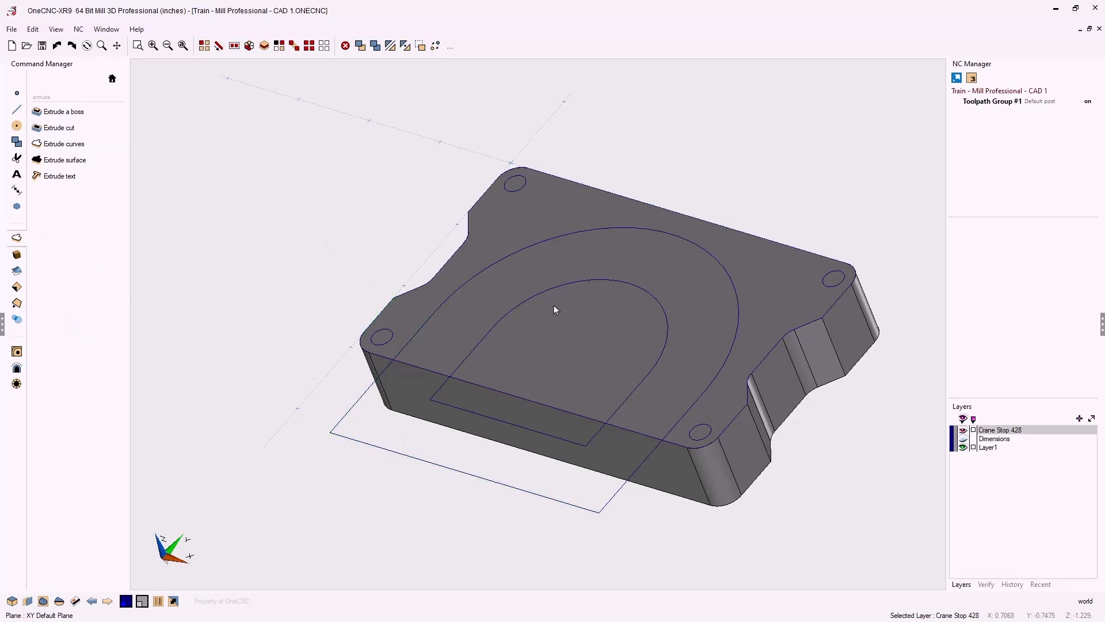
{"action": "middle_click_drag", "start_coordinate": [554, 306], "coordinate": [506, 306]}
{"action": "middle_click_drag", "start_coordinate": [545, 347], "coordinate": [541, 302]}
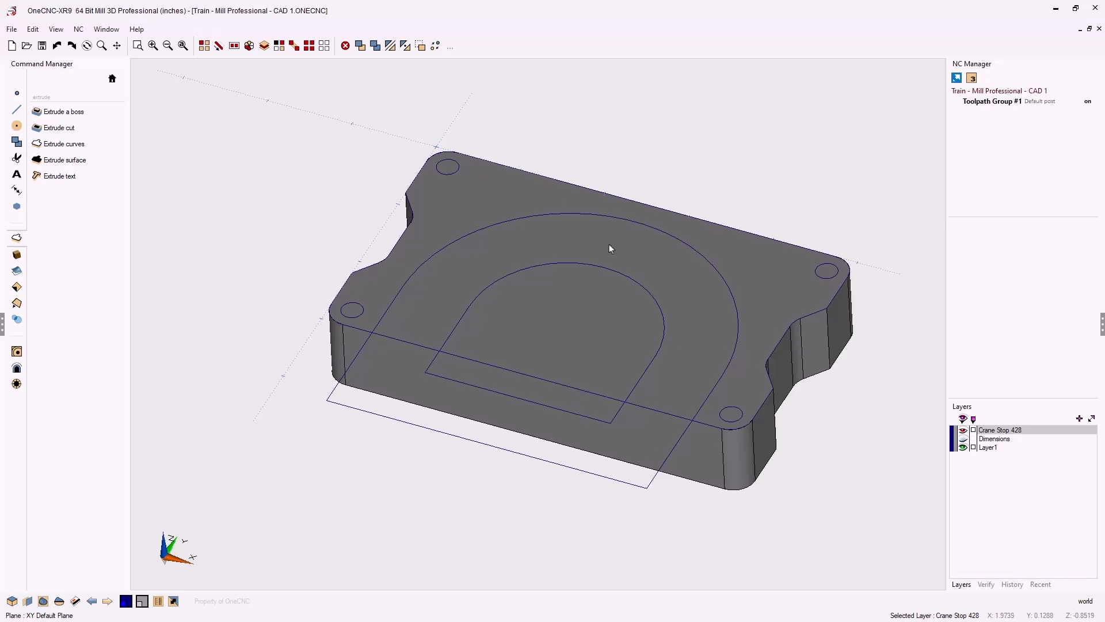
In the top view, examine the arch pocket's wall angle and depth dimensions in the side section on the Dimensions layer
{"action": "right_click", "coordinate": [787, 204]}
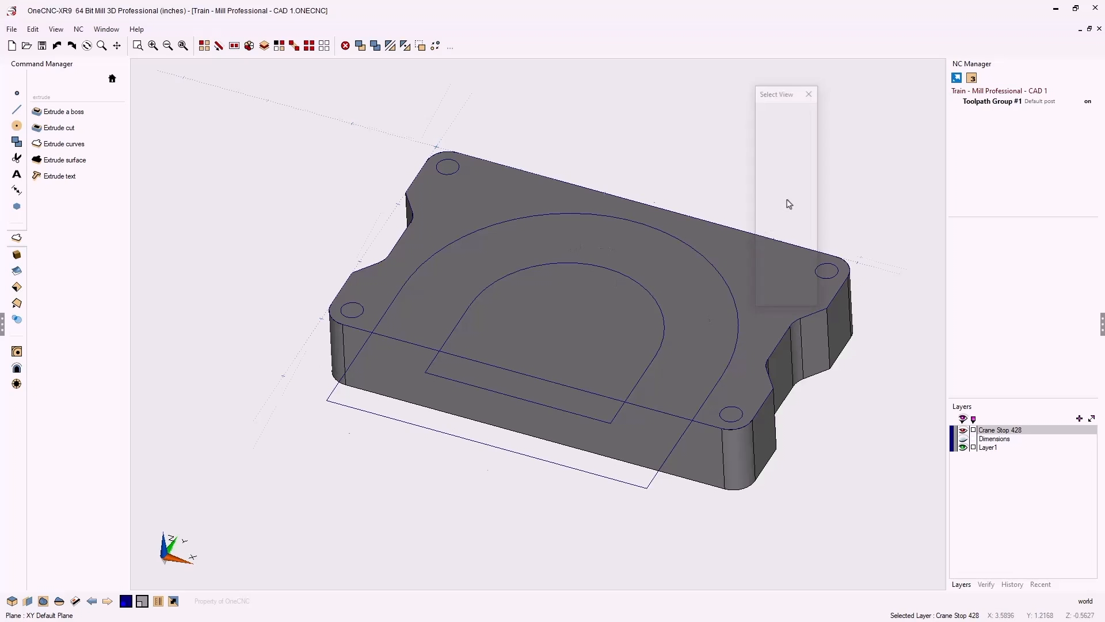
{"action": "left_click", "coordinate": [772, 279]}
{"action": "middle_click_drag", "start_coordinate": [769, 277], "coordinate": [701, 311]}
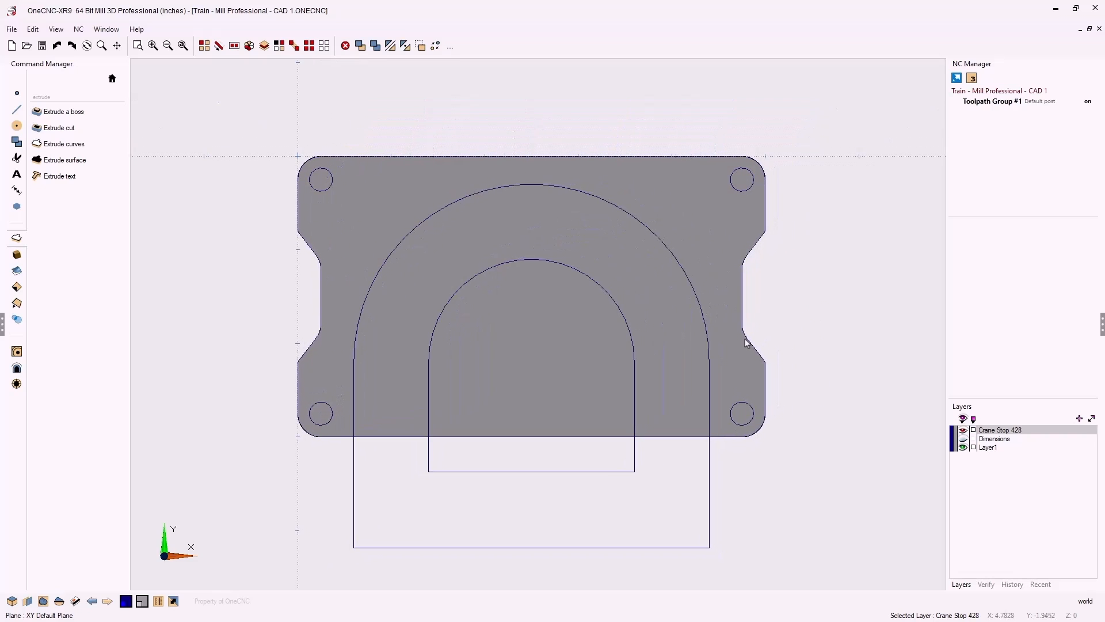
{"action": "left_click", "coordinate": [962, 439]}
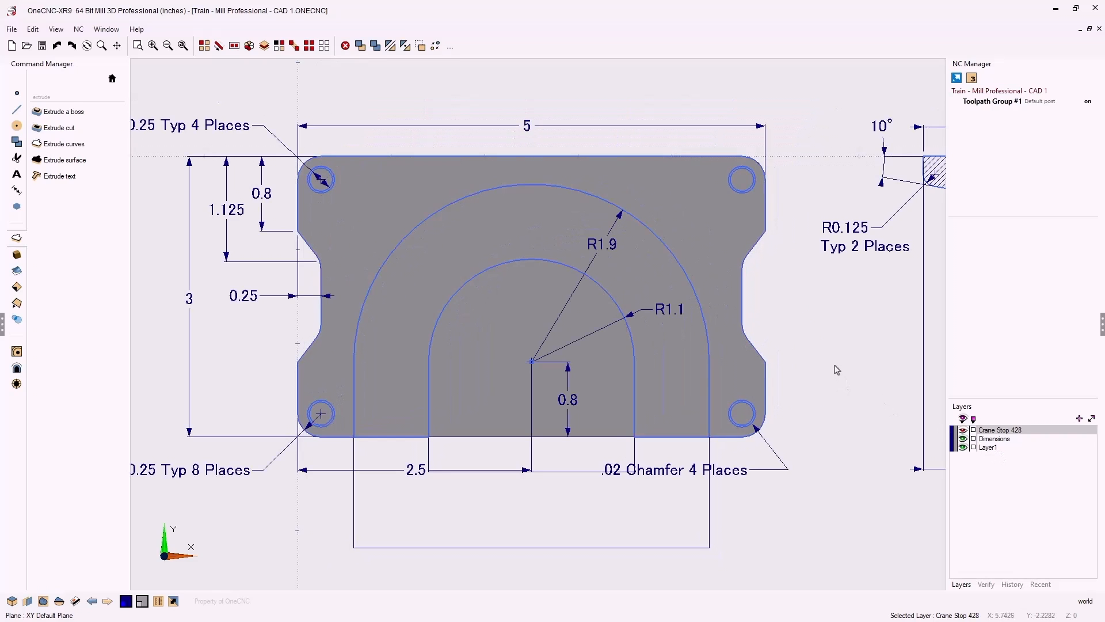
{"action": "middle_click_drag", "start_coordinate": [838, 357], "coordinate": [558, 363]}
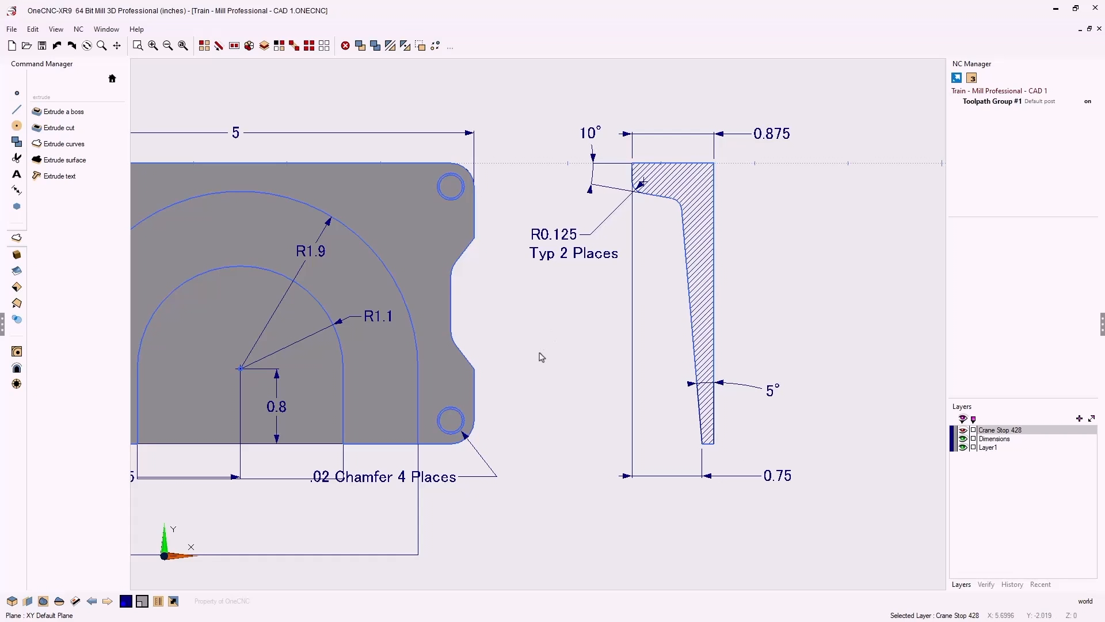
{"action": "scroll", "coordinate": [538, 355], "scroll_direction": "down", "scroll_amount": 2}
{"action": "middle_click_drag", "start_coordinate": [525, 361], "coordinate": [681, 365]}
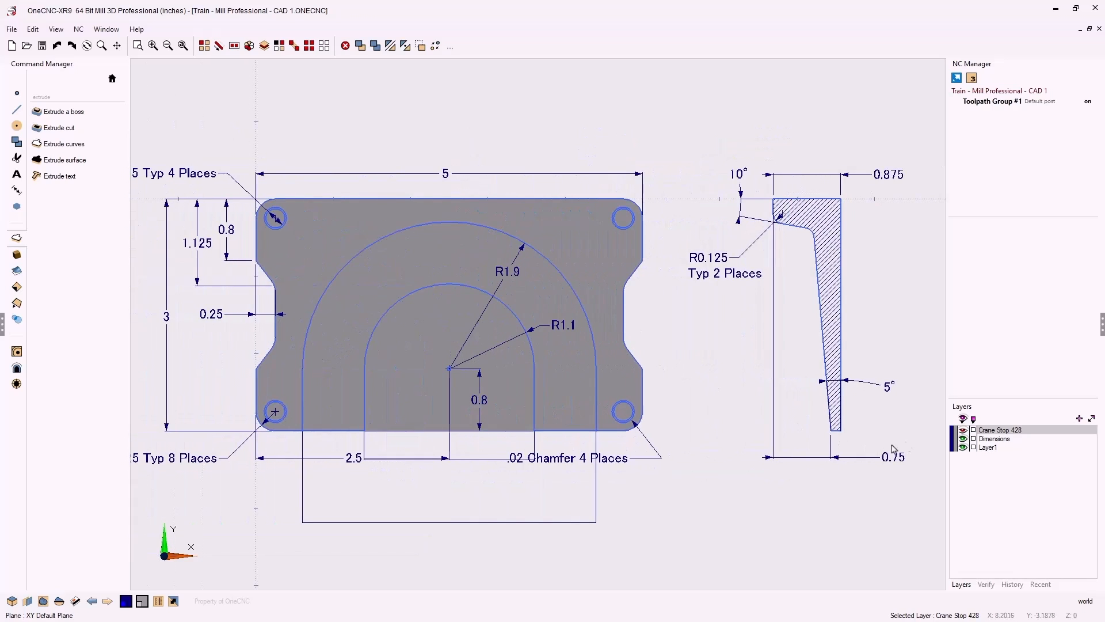
{"action": "left_click", "coordinate": [963, 438]}
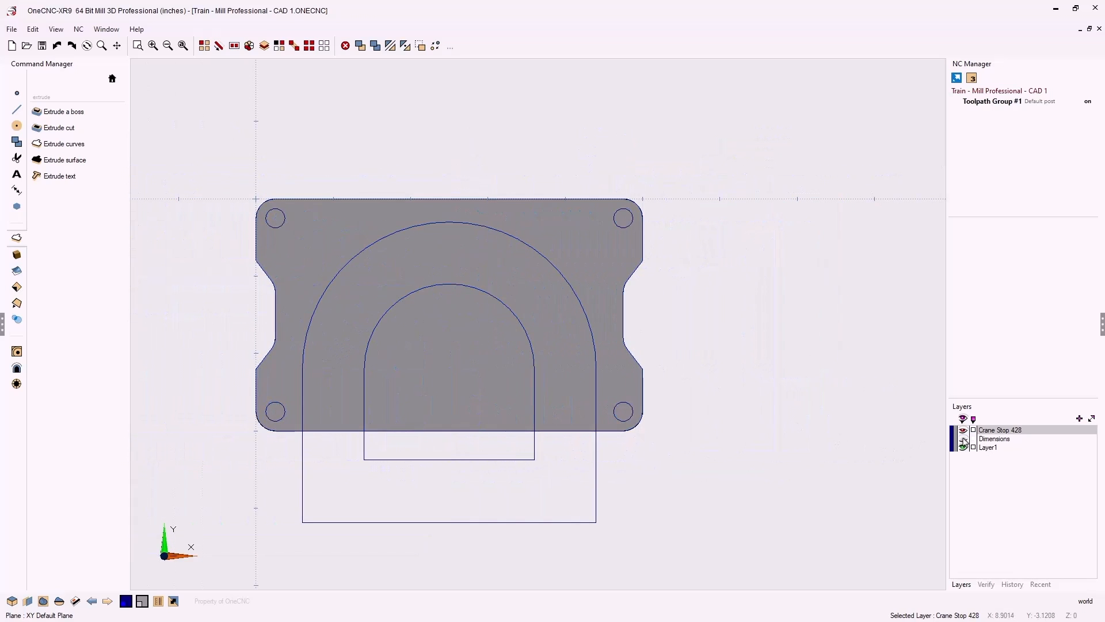
Cut the outer arch profile into the plate with Extrude cut, using a taper angle of 10 and a depth of -0.75
{"action": "middle_click_drag", "start_coordinate": [599, 392], "coordinate": [535, 295]}
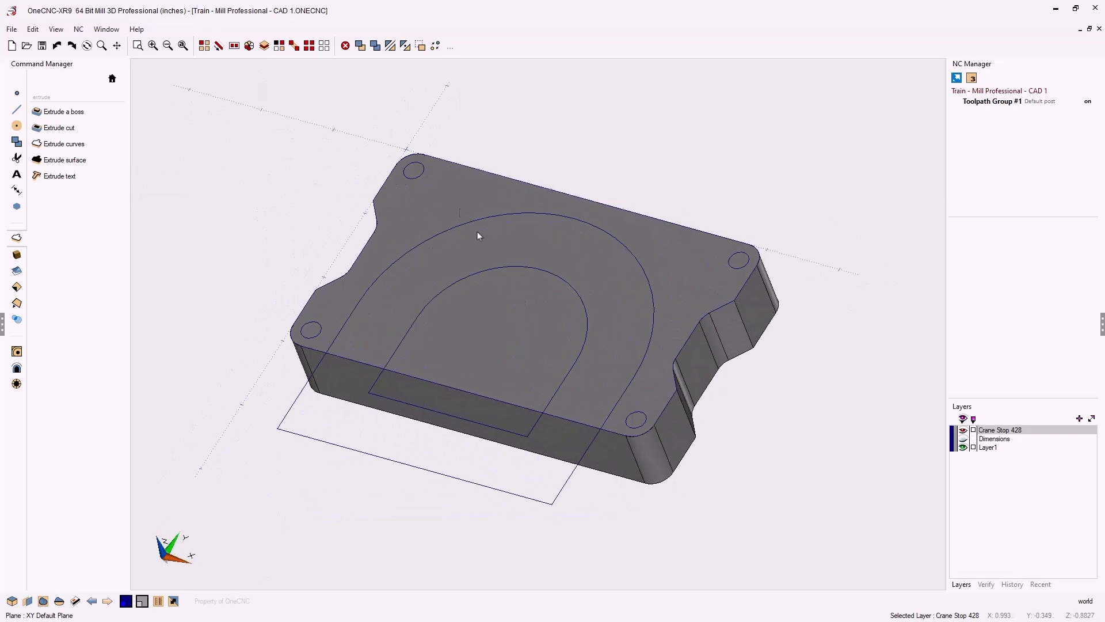
{"action": "left_click", "coordinate": [75, 129]}
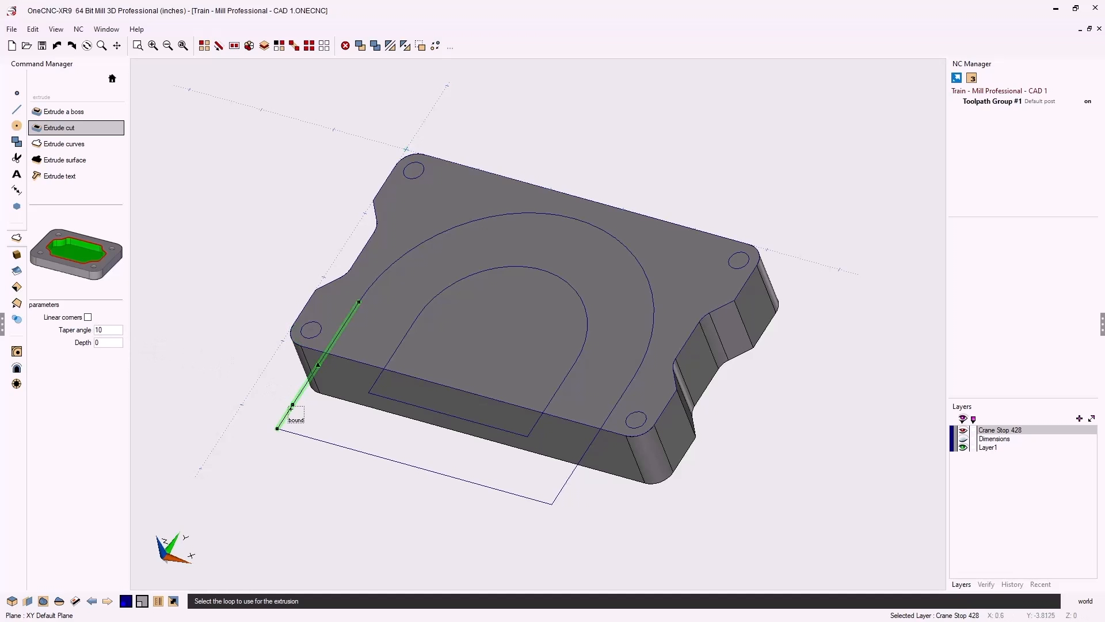
{"action": "left_click", "coordinate": [418, 464]}
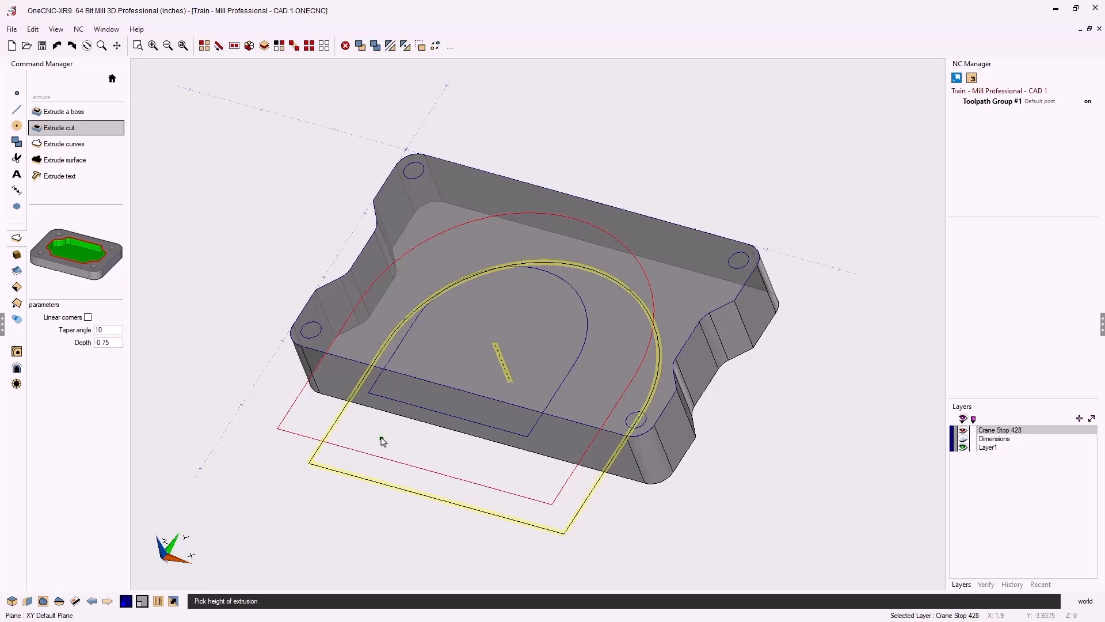
{"action": "left_click", "coordinate": [382, 442]}
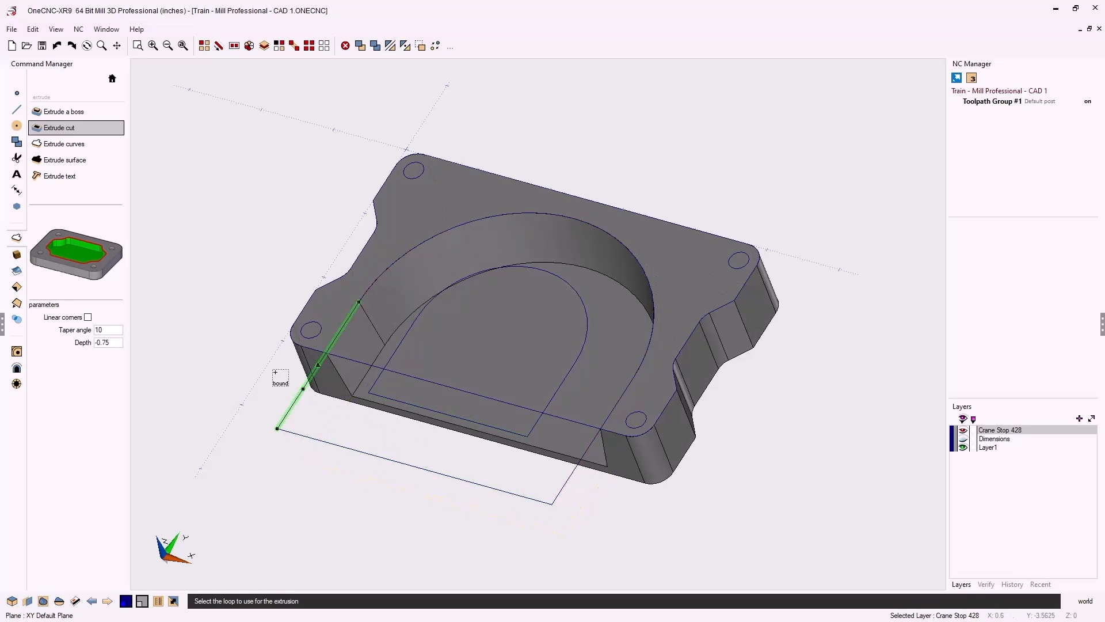
{"action": "key", "text": "Escape"}
In the top view, compare the cut pocket with the side section's floor slope and fillet dimensions on the Dimensions layer
{"action": "middle_click_drag", "start_coordinate": [441, 389], "coordinate": [469, 358]}
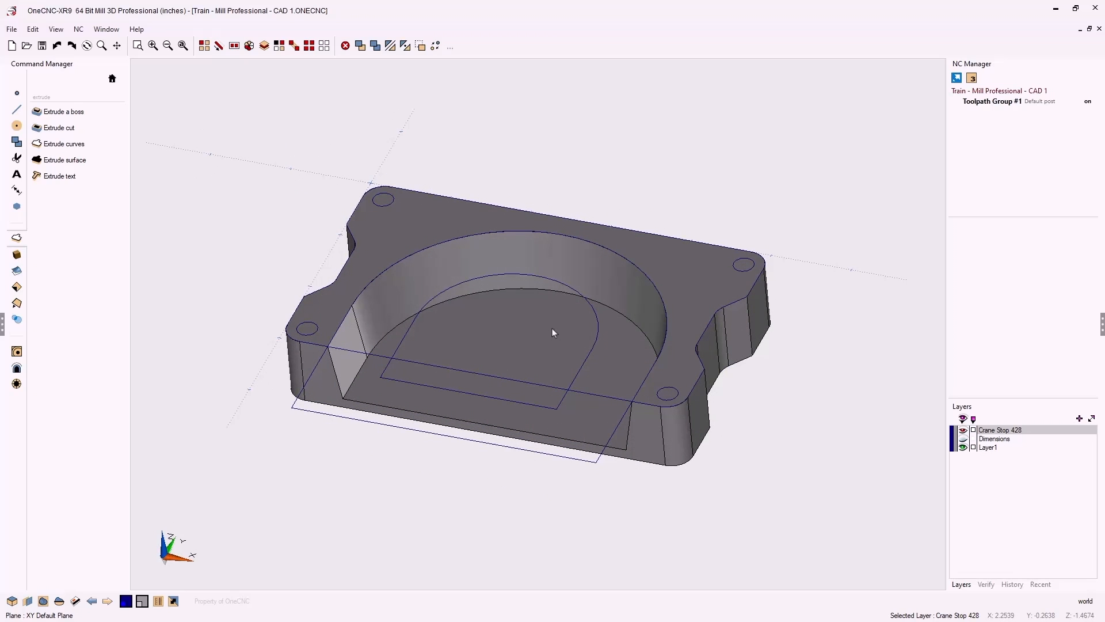
{"action": "key", "text": "v"}
{"action": "key", "text": "t"}
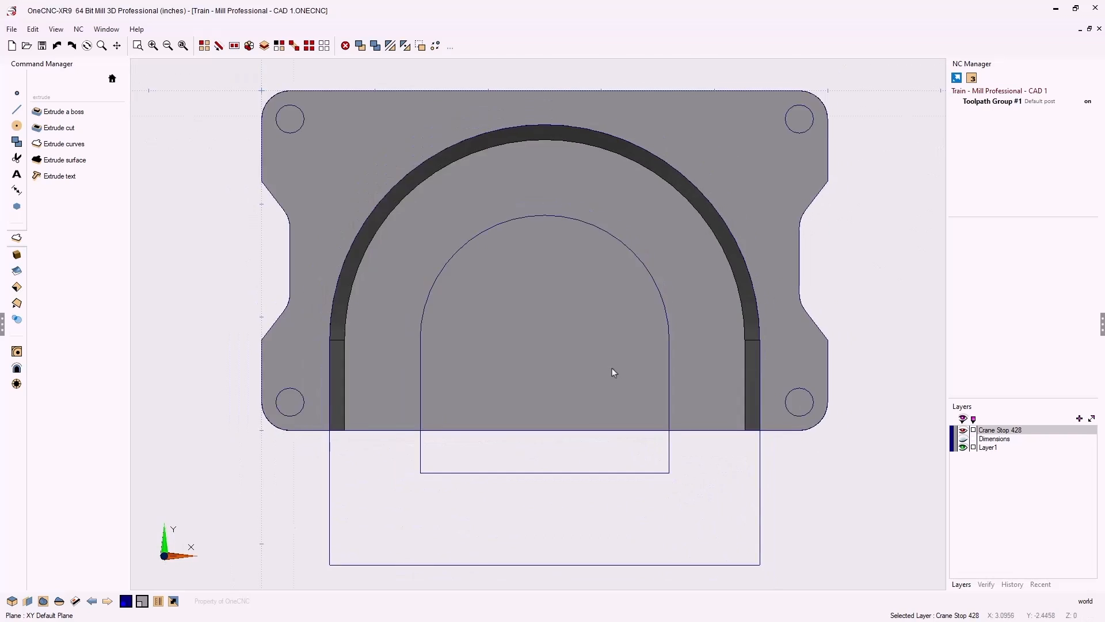
{"action": "middle_click_drag", "start_coordinate": [665, 342], "coordinate": [617, 360]}
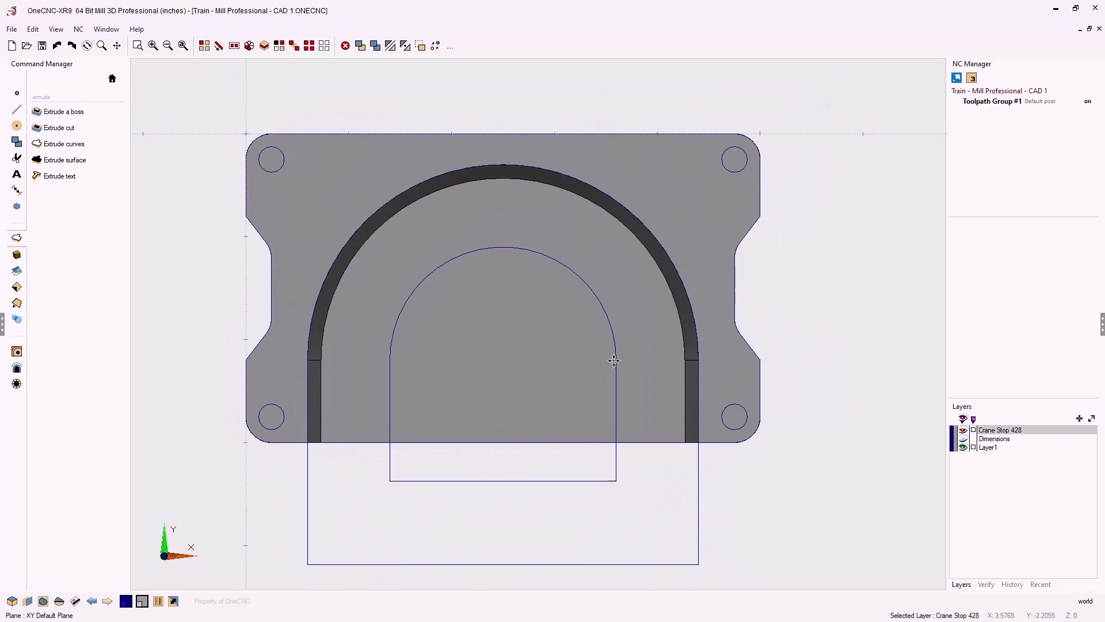
{"action": "left_click", "coordinate": [965, 440]}
{"action": "mouse_move", "coordinate": [860, 370]}
{"action": "middle_mouse_down"}
{"action": "mouse_move", "coordinate": [715, 365]}
{"action": "mouse_move", "coordinate": [579, 402]}
{"action": "middle_mouse_up"}
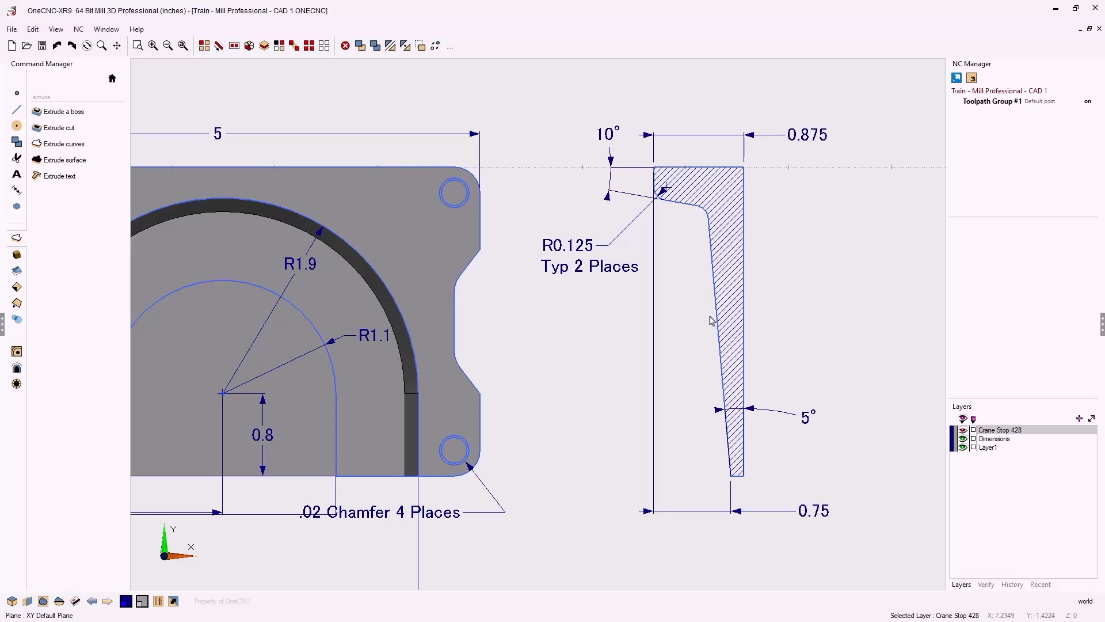
{"action": "middle_click_drag", "start_coordinate": [568, 345], "coordinate": [749, 344]}
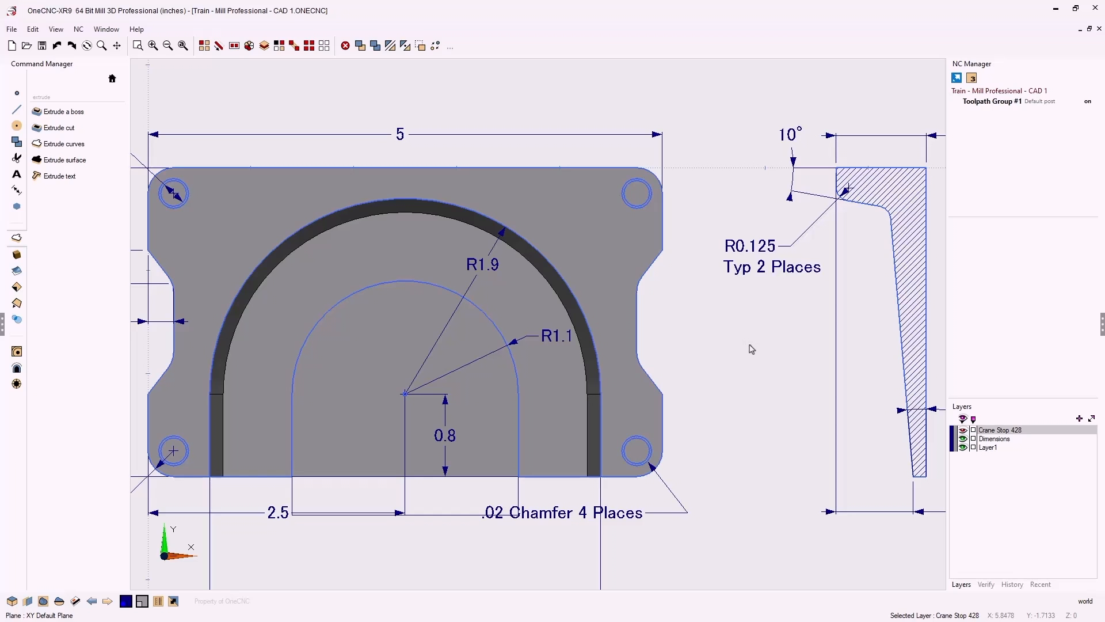
{"action": "scroll", "coordinate": [751, 349], "scroll_direction": "down", "scroll_amount": 2}
{"action": "scroll", "coordinate": [693, 331], "scroll_direction": "up", "scroll_amount": 1}
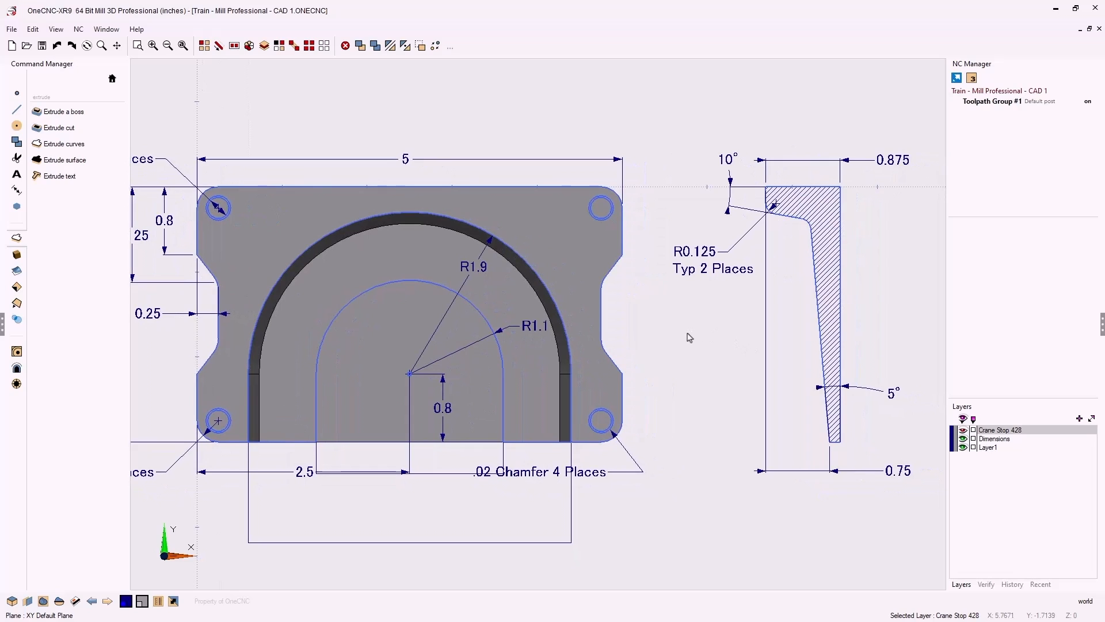
{"action": "left_click", "coordinate": [963, 439]}
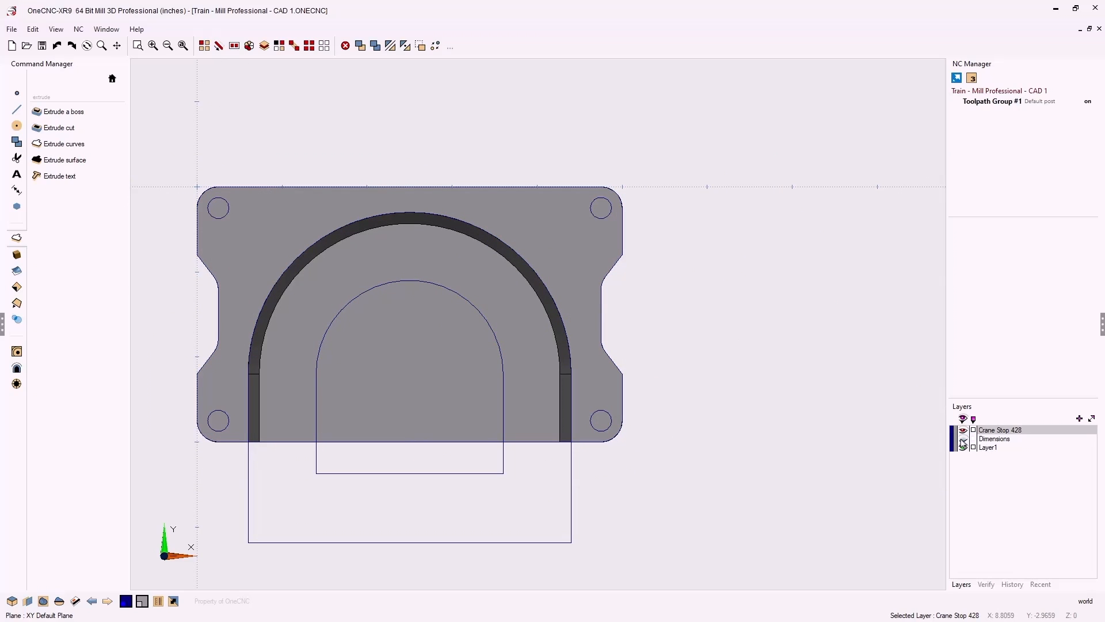
Save the file and extract the pocket floor's open front edge as a curve
{"action": "middle_click_drag", "start_coordinate": [627, 353], "coordinate": [725, 306]}
{"action": "key", "text": "ctrl+s"}
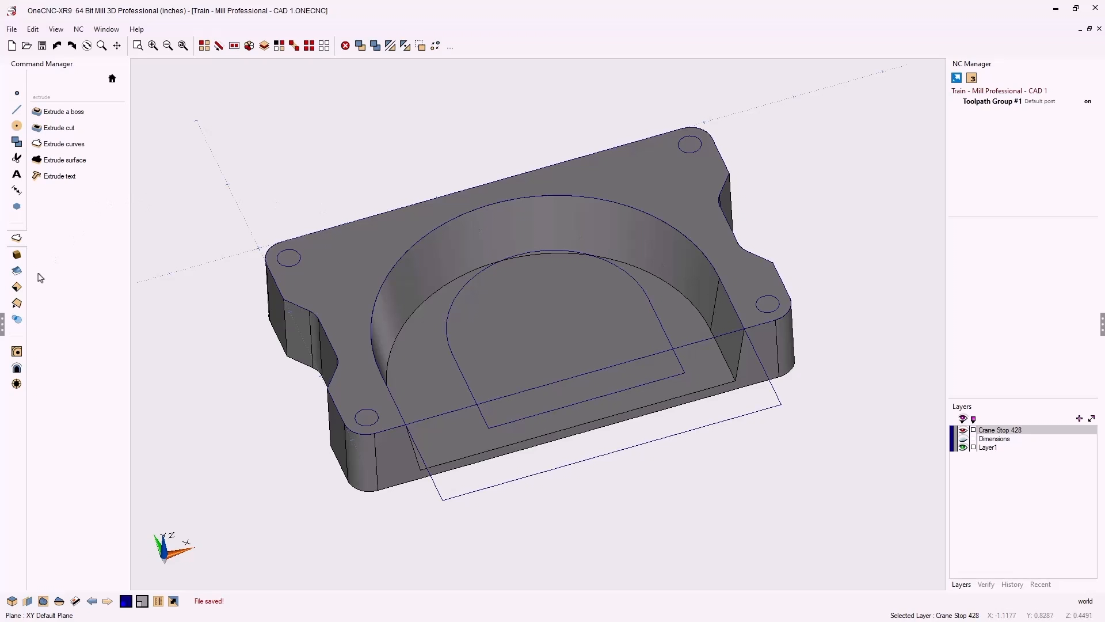
{"action": "left_click", "coordinate": [17, 304]}
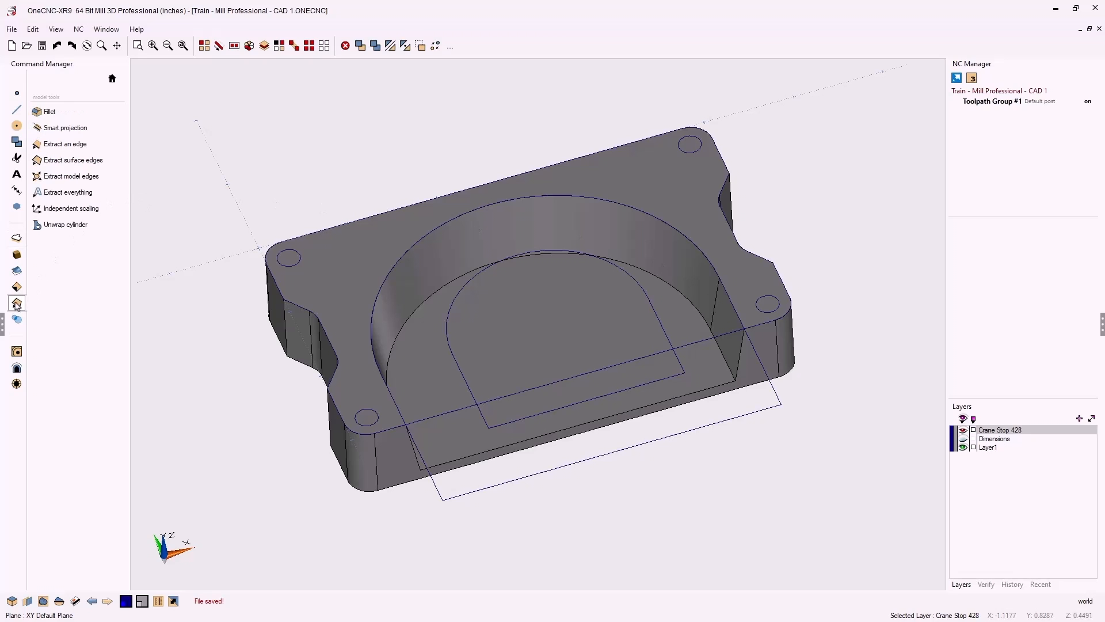
{"action": "left_click", "coordinate": [65, 144]}
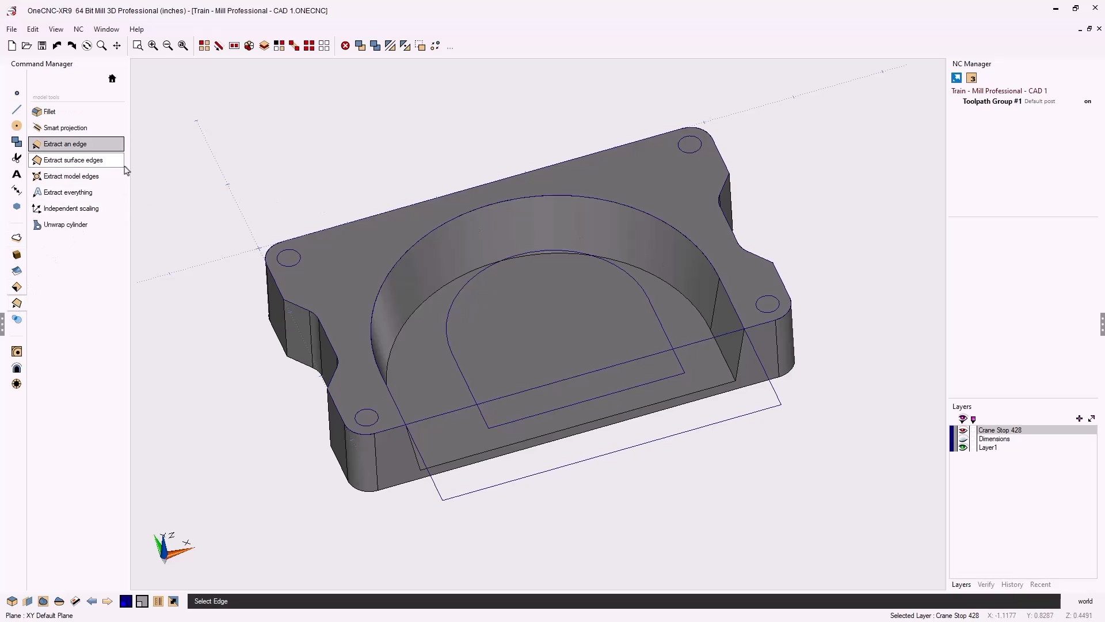
{"action": "left_click", "coordinate": [572, 428]}
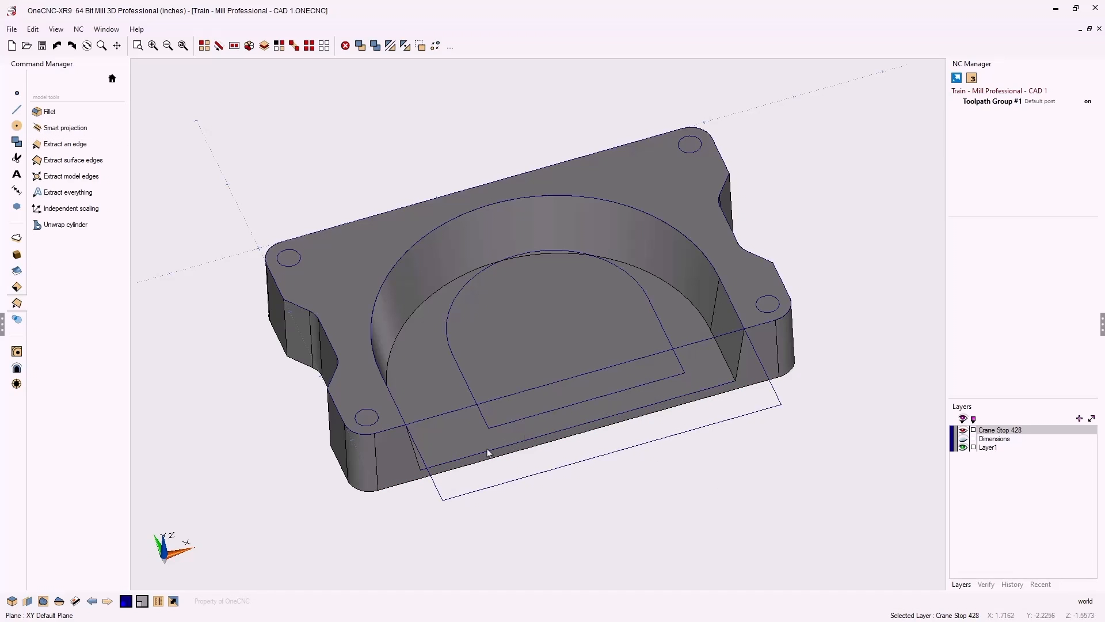
Place a point at the midpoint of the extracted front floor edge
{"action": "left_click", "coordinate": [17, 95]}
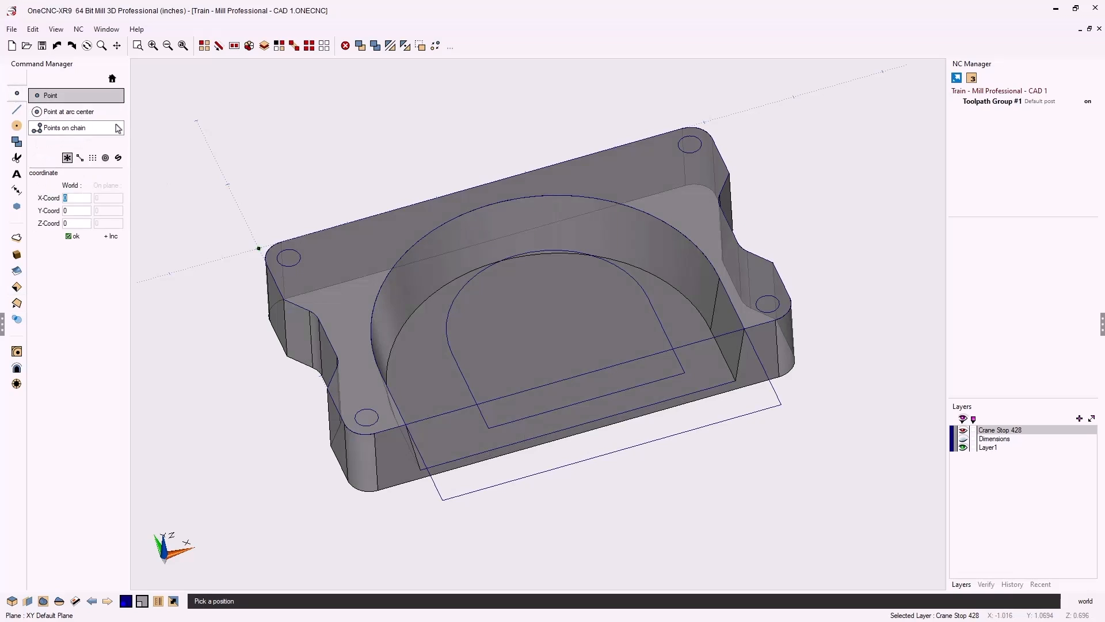
{"action": "left_click", "coordinate": [579, 427]}
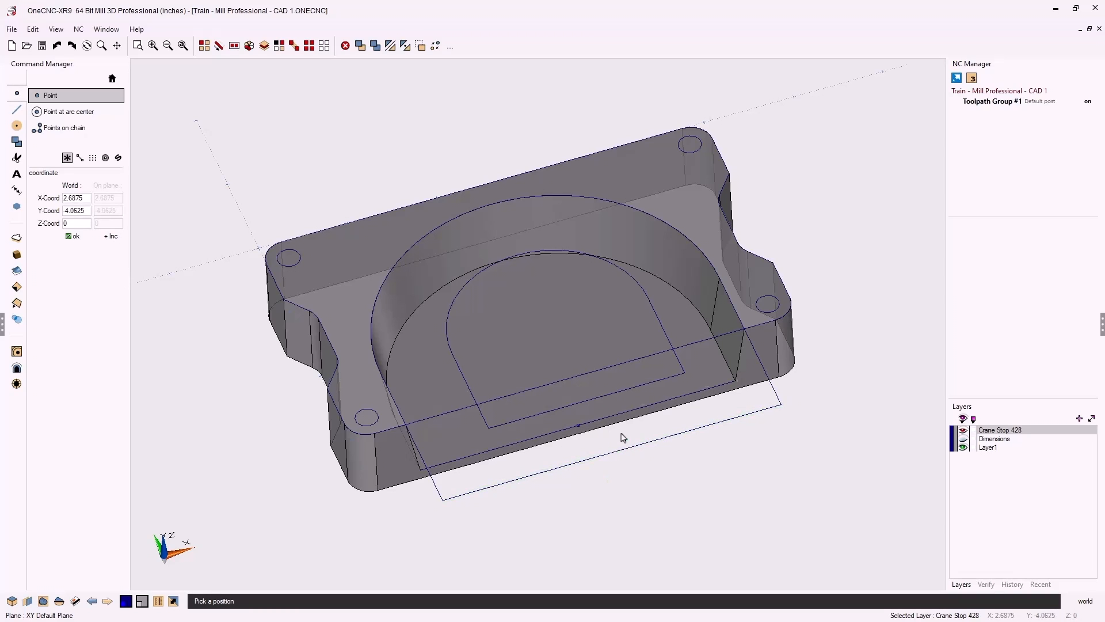
{"action": "key", "text": "Escape"}
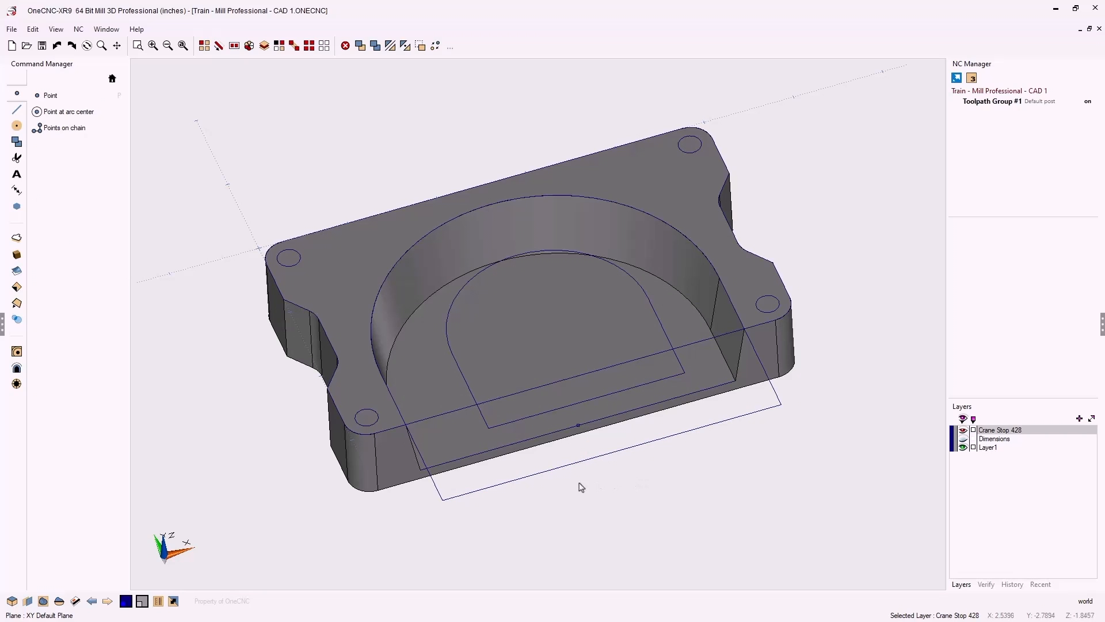
Create a working plane from the plate's side surface and reposition it through the midpoint of the front floor edge
{"action": "left_click", "coordinate": [27, 601]}
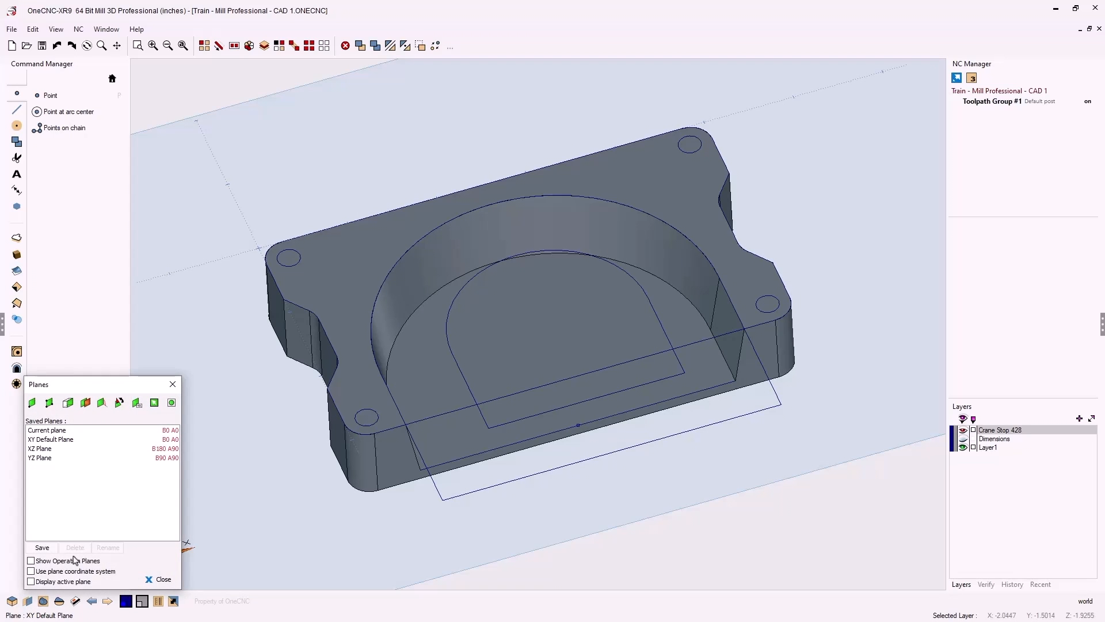
{"action": "left_click_drag", "start_coordinate": [101, 389], "coordinate": [210, 77]}
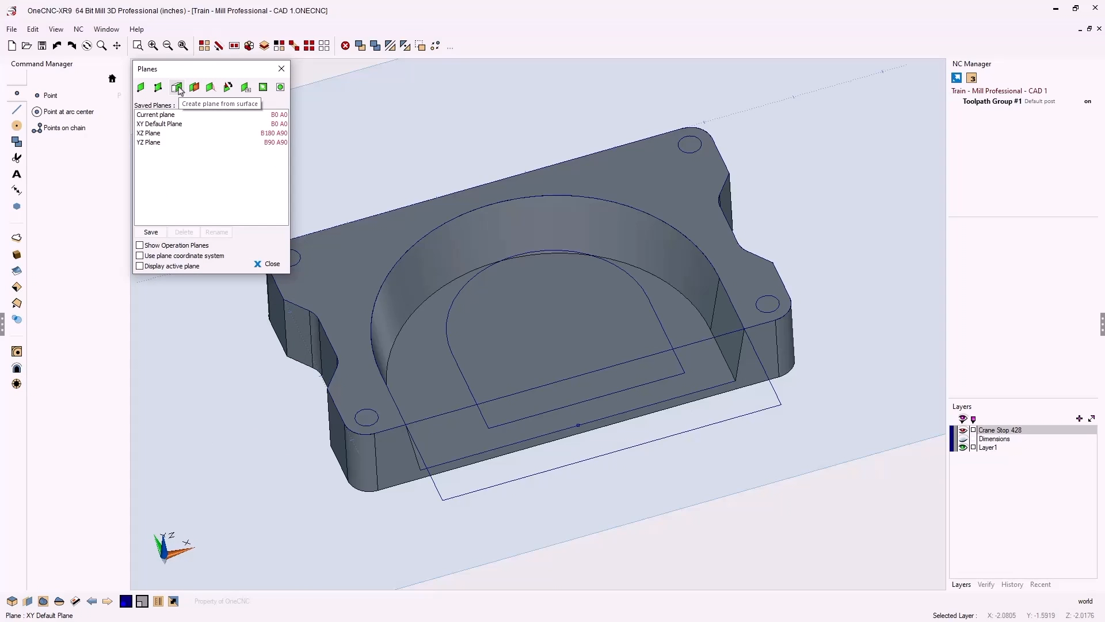
{"action": "left_click", "coordinate": [177, 88]}
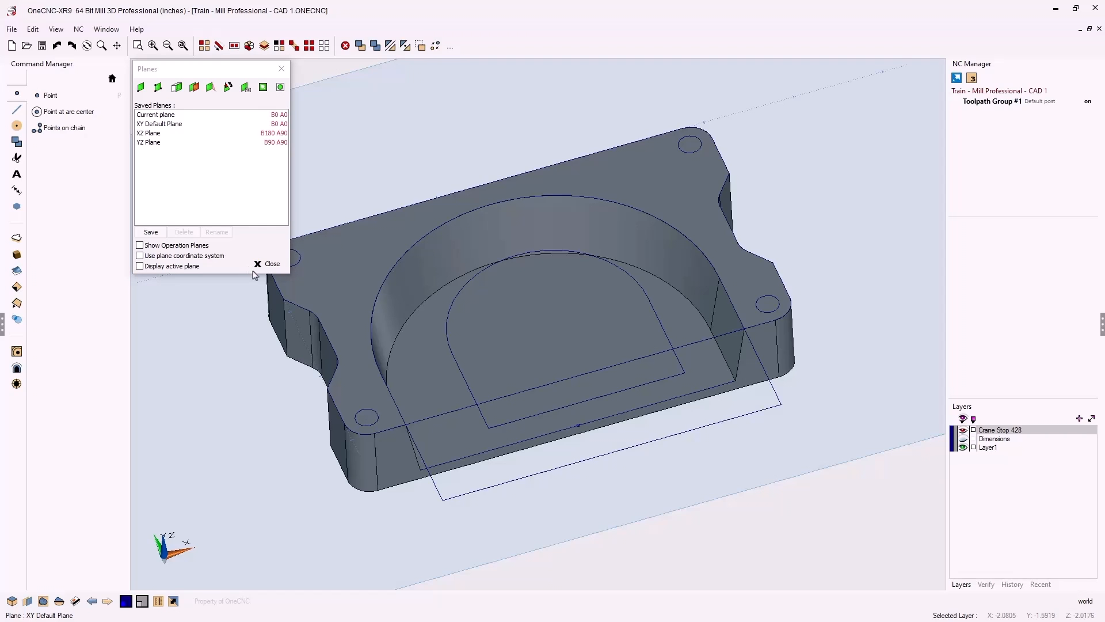
{"action": "left_click", "coordinate": [272, 295]}
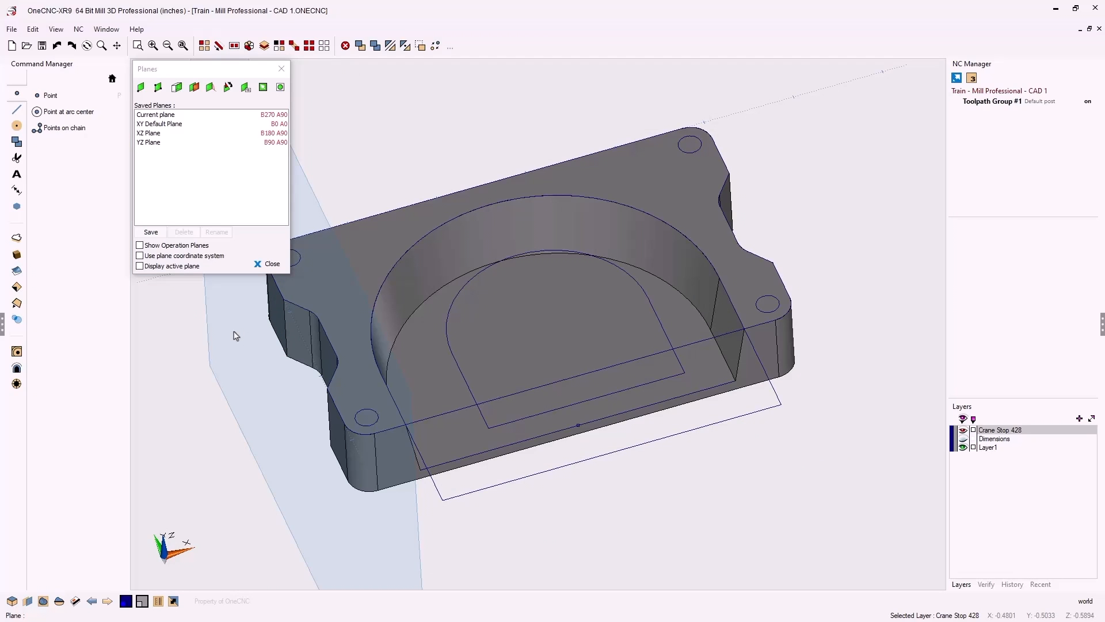
{"action": "left_click", "coordinate": [142, 90]}
{"action": "left_click", "coordinate": [578, 426]}
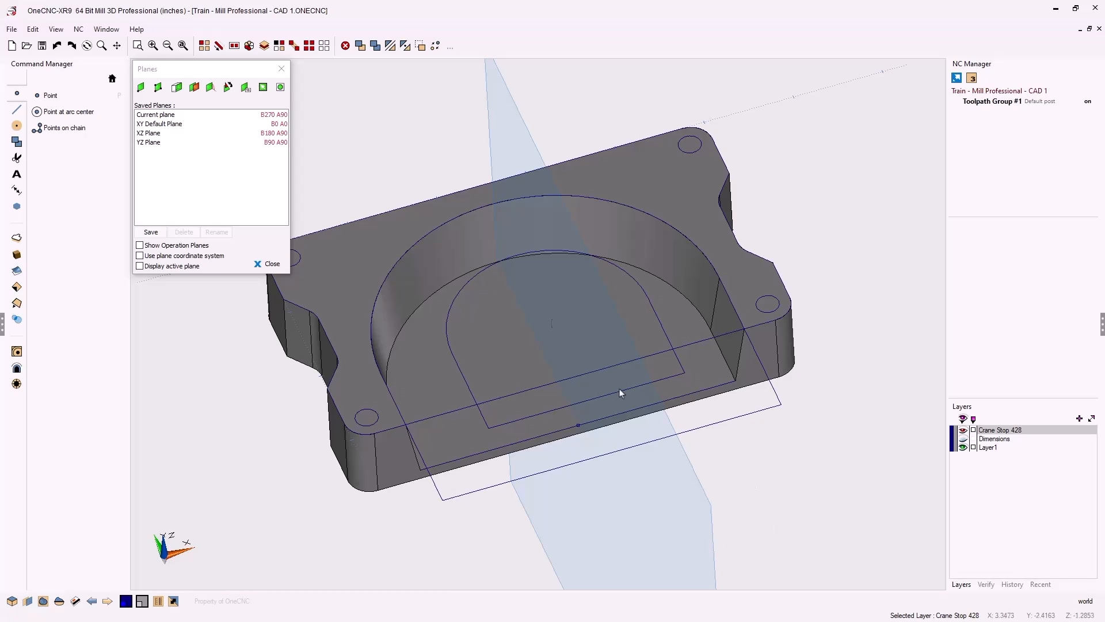
{"action": "left_click_drag", "start_coordinate": [241, 77], "coordinate": [1056, 138]}
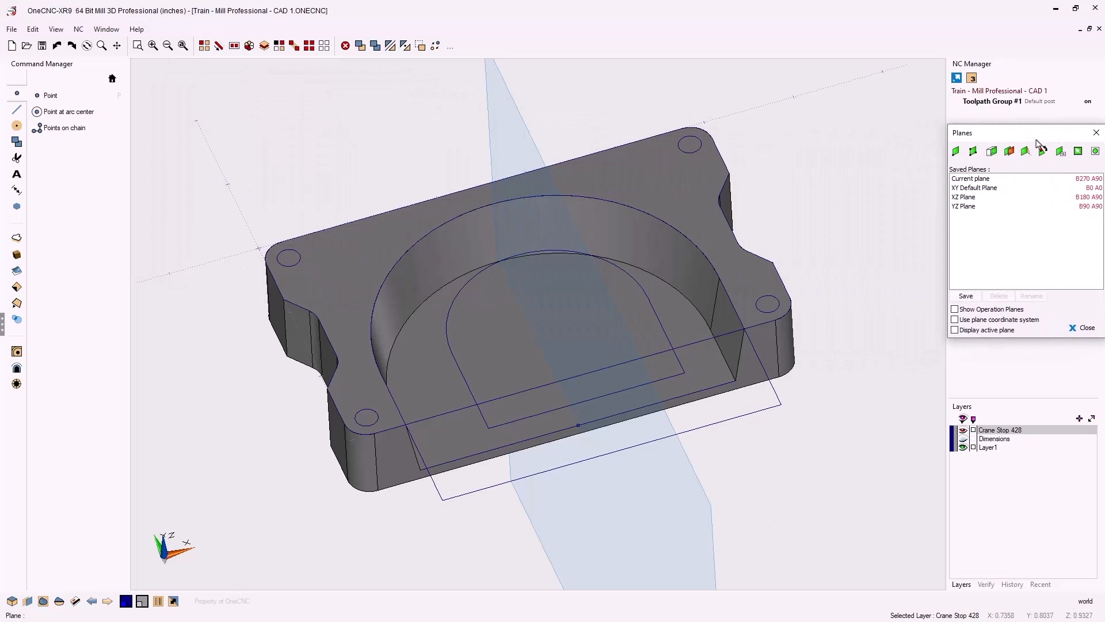
Looking straight at the new plane, draw the sloped floor line from the midpoint at a line angle of 175, ending at Y -0.25
{"action": "left_click", "coordinate": [823, 156]}
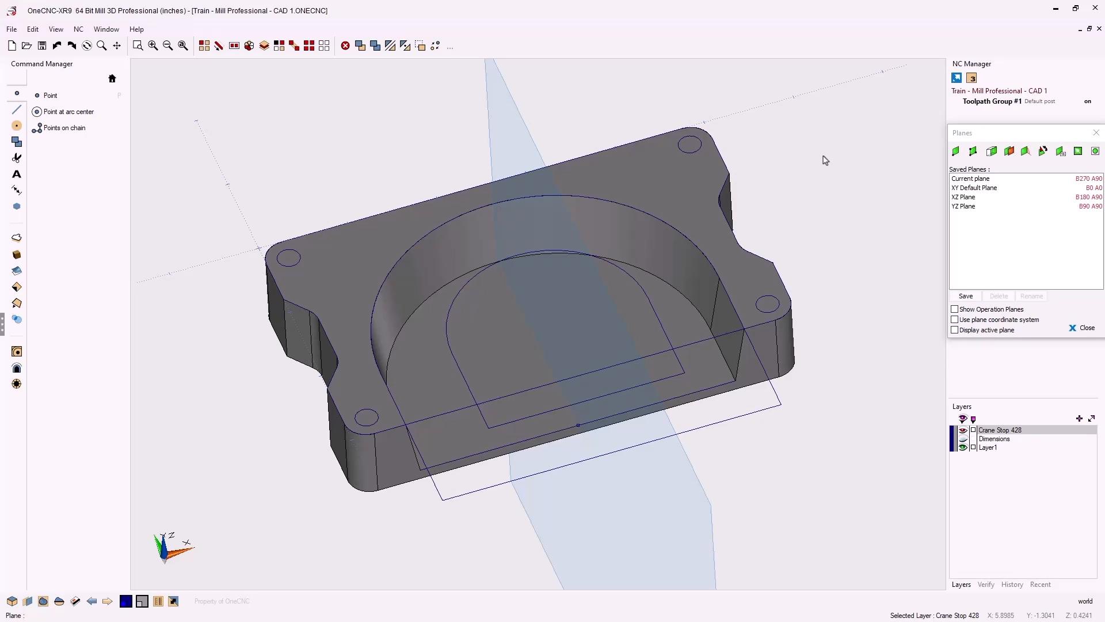
{"action": "right_click", "coordinate": [825, 159]}
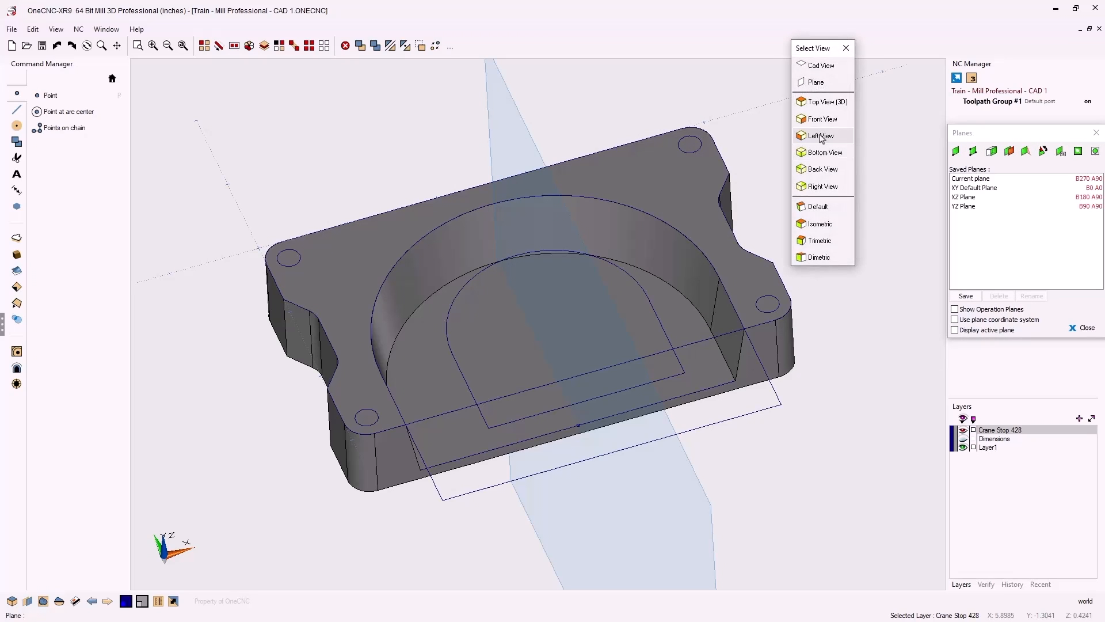
{"action": "left_click_drag", "start_coordinate": [836, 58], "coordinate": [925, 78]}
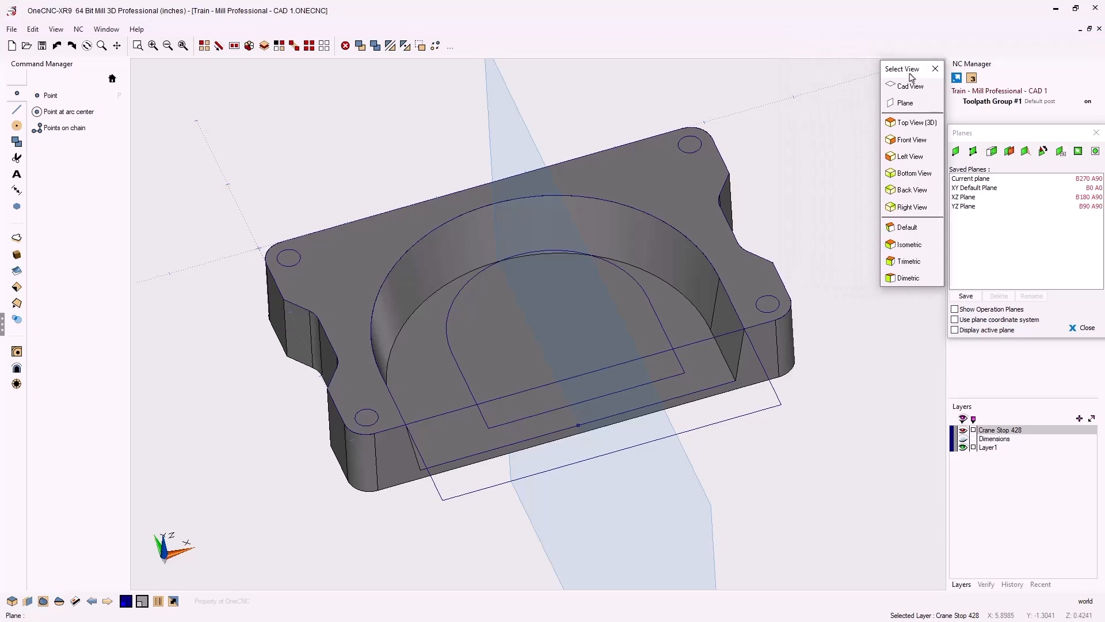
{"action": "left_click", "coordinate": [907, 104]}
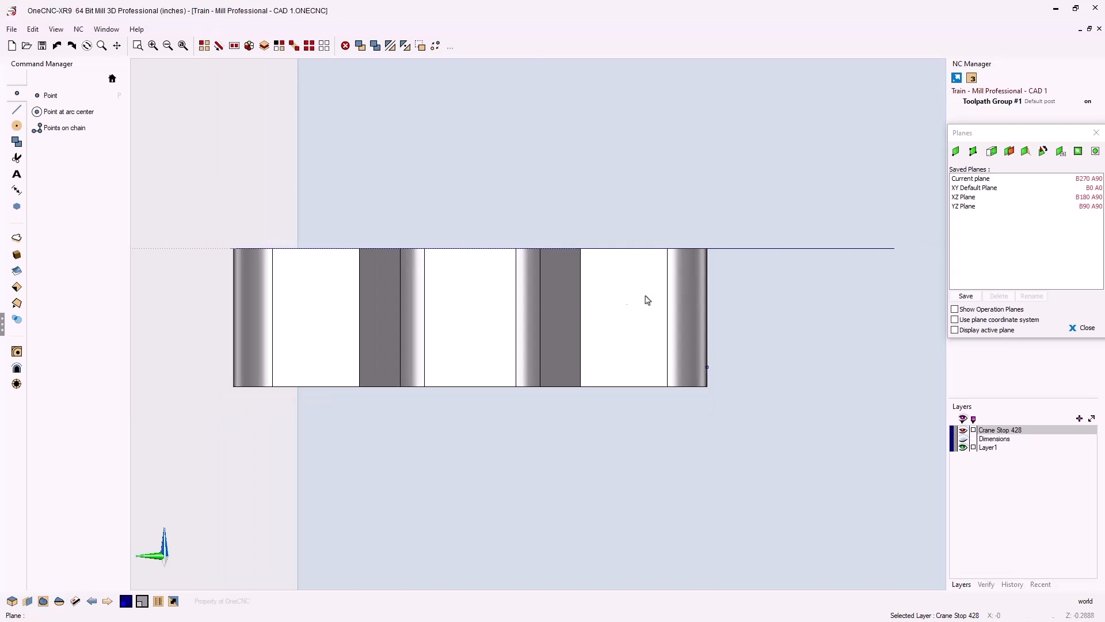
{"action": "middle_click_drag", "start_coordinate": [549, 306], "coordinate": [643, 299]}
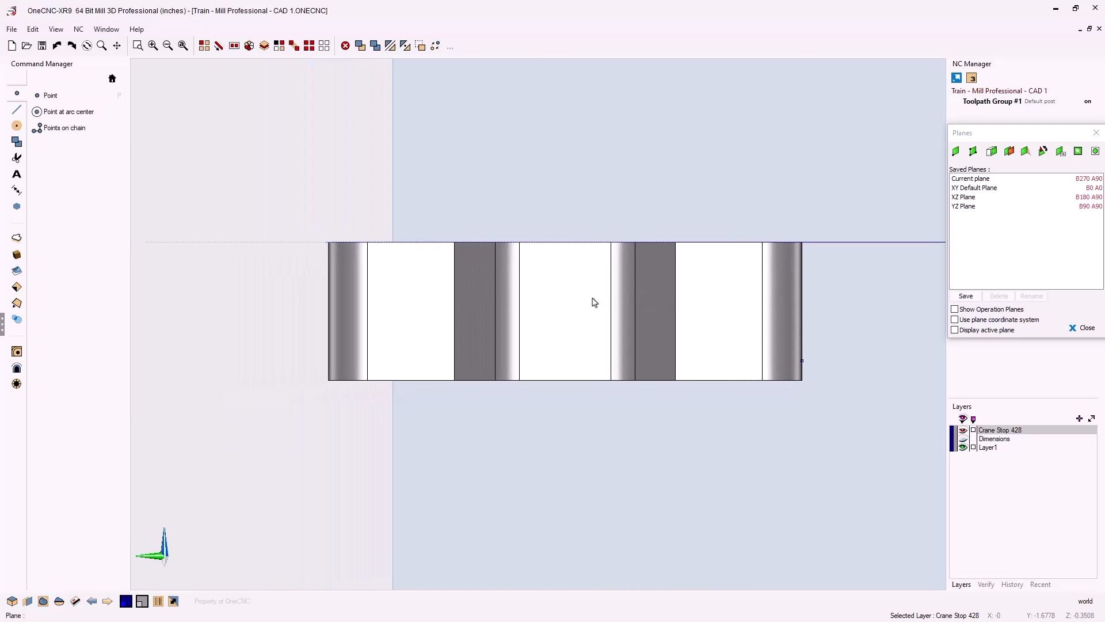
{"action": "scroll", "coordinate": [593, 301], "scroll_direction": "up", "scroll_amount": 3}
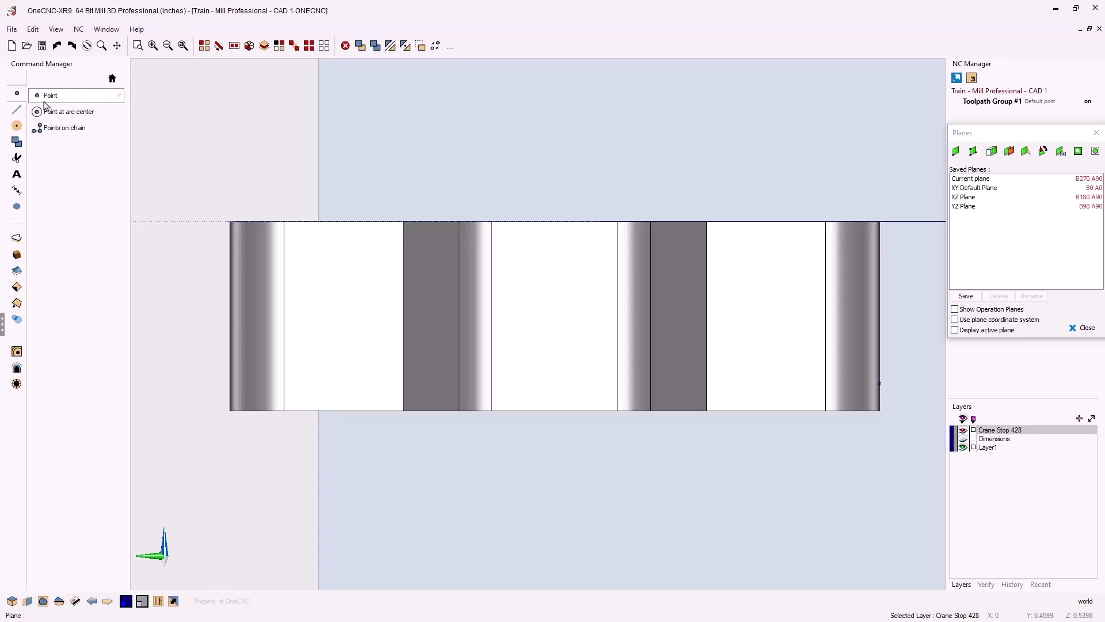
{"action": "left_click", "coordinate": [22, 112]}
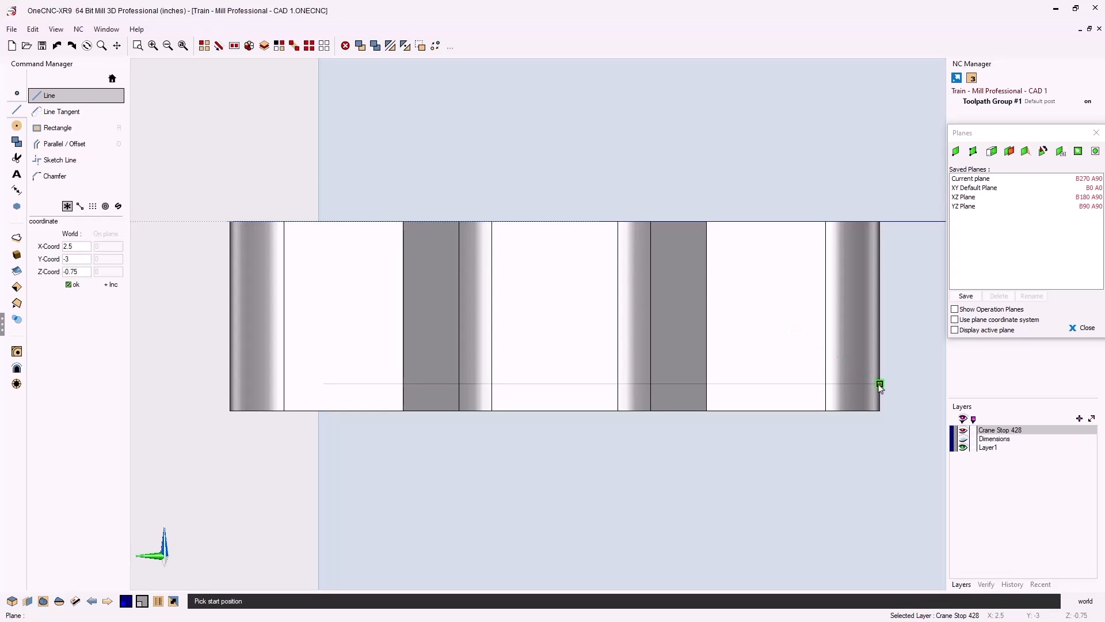
{"action": "left_click", "coordinate": [879, 385]}
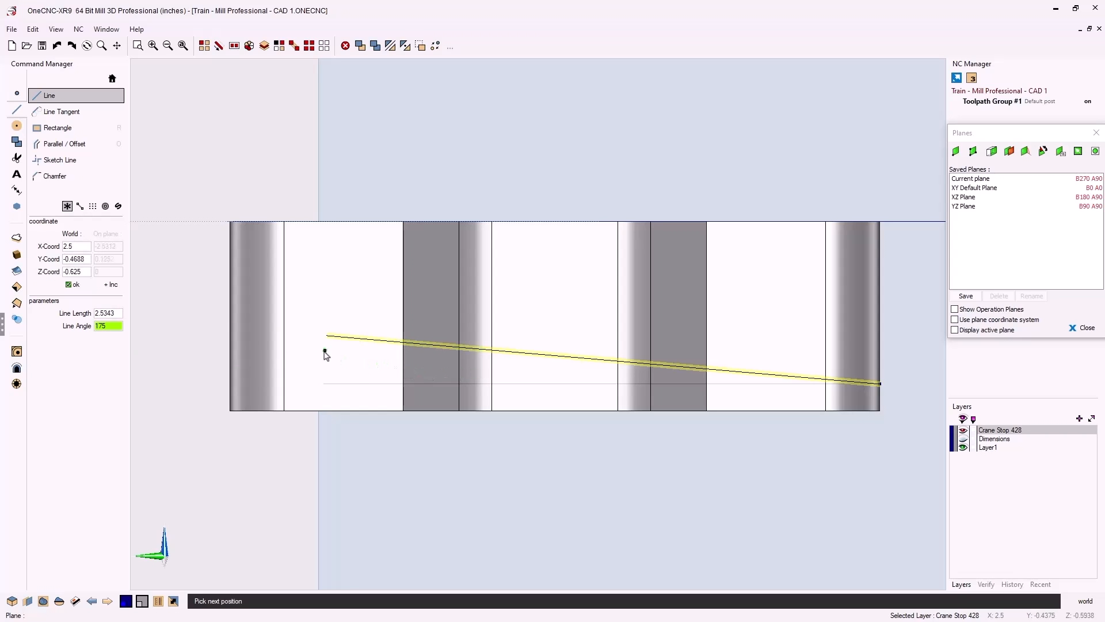
{"action": "left_click", "coordinate": [285, 333]}
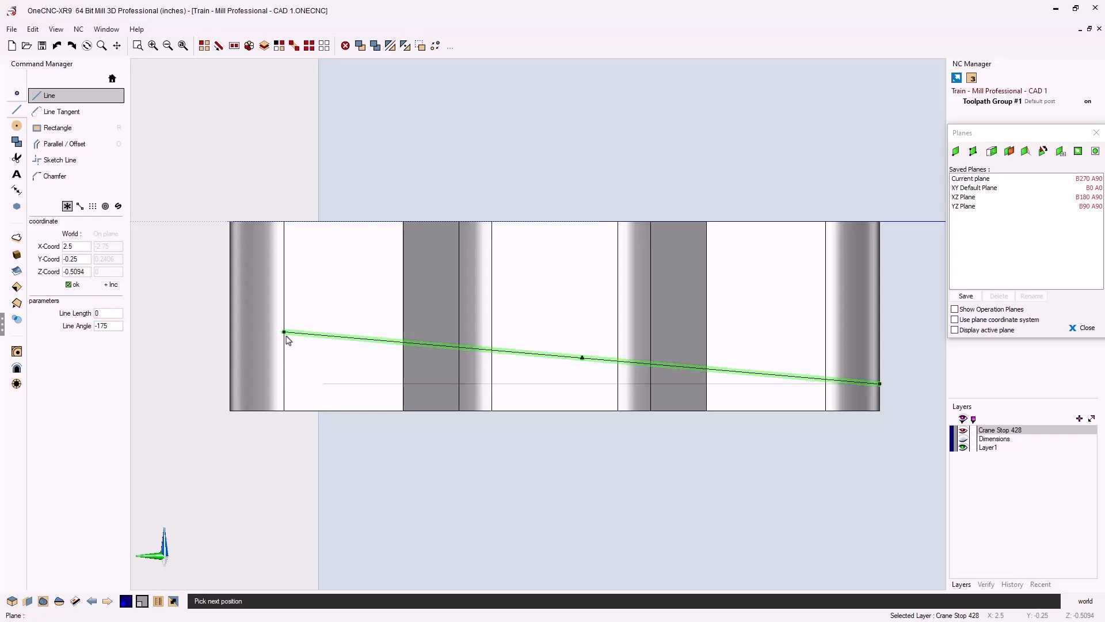
Close the wedge profile with a vertical line down to Z -0.8125, a horizontal line to Y -3, and a vertical line back to the midpoint
{"action": "left_click", "coordinate": [284, 397]}
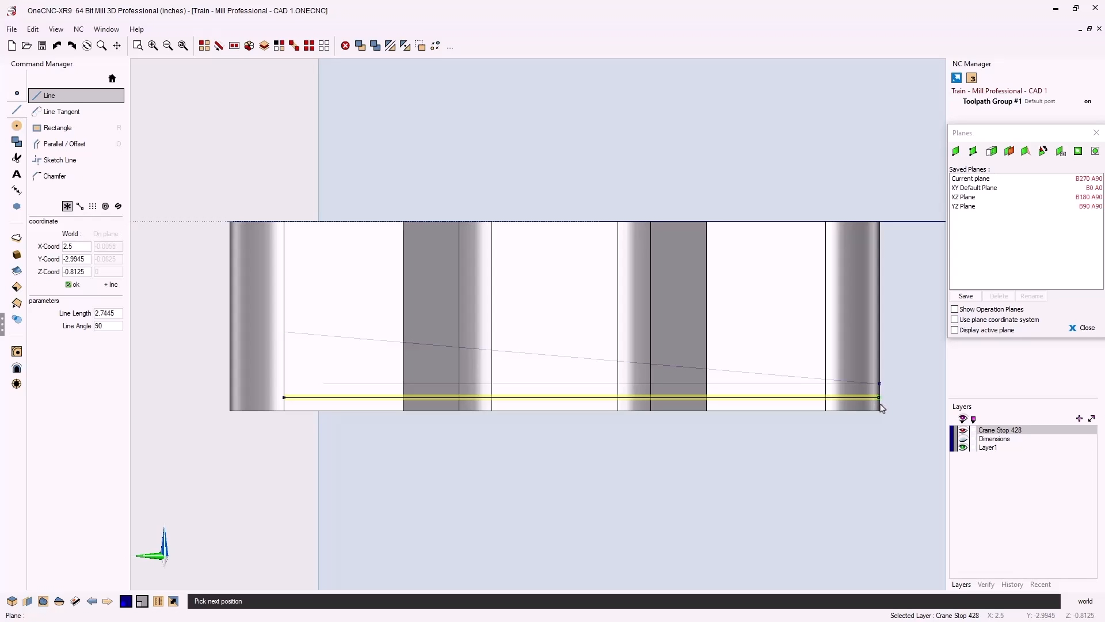
{"action": "scroll", "coordinate": [881, 407], "scroll_direction": "up", "scroll_amount": 4}
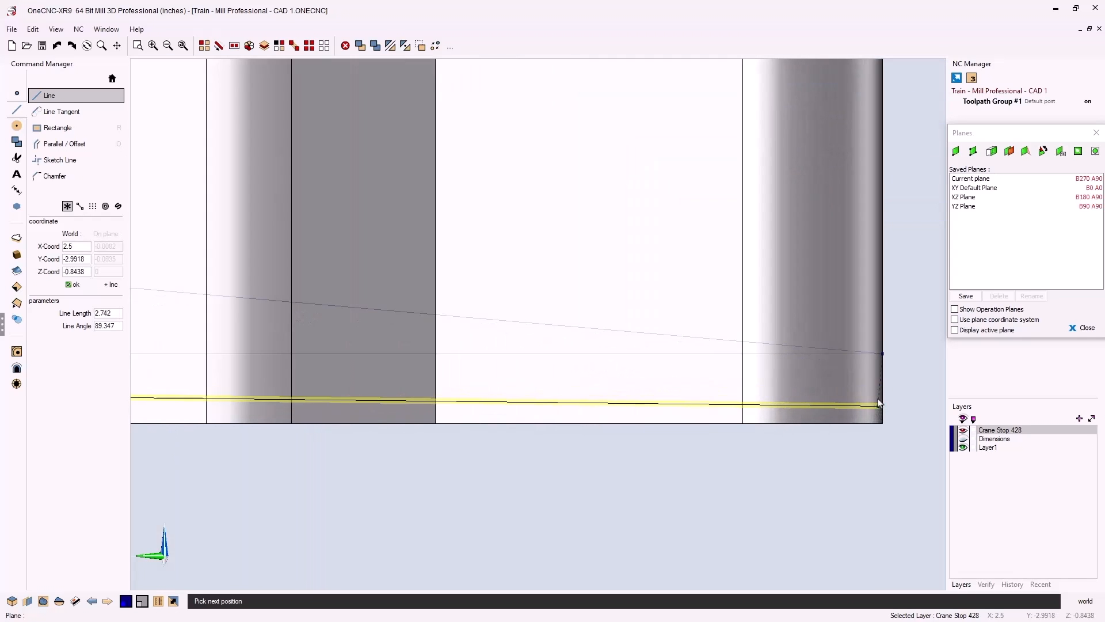
{"action": "scroll", "coordinate": [885, 395], "scroll_direction": "up", "scroll_amount": 1}
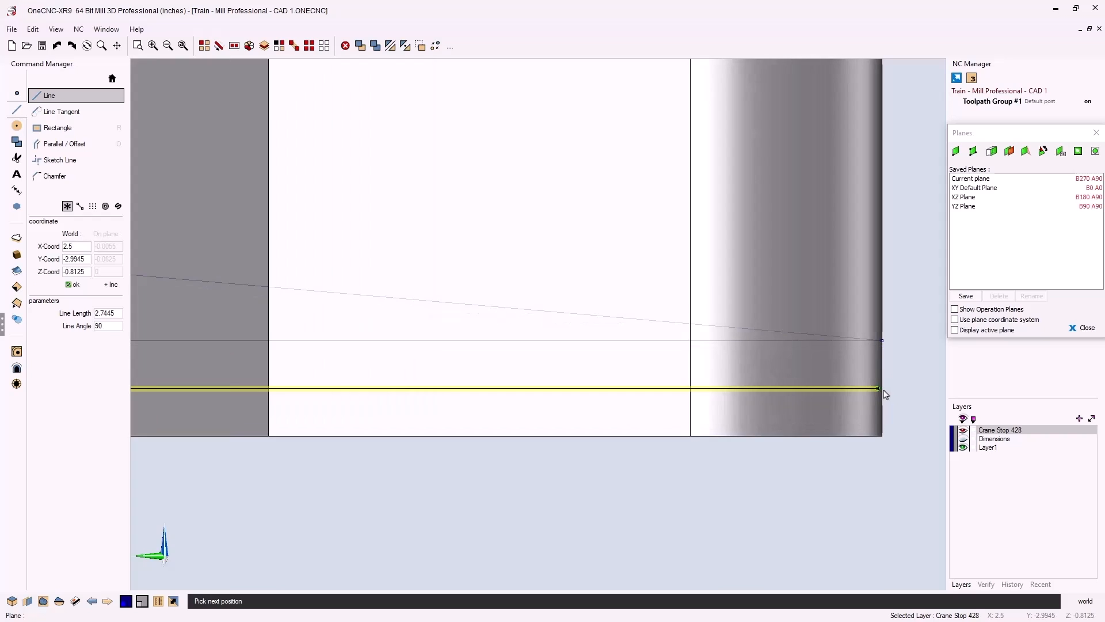
{"action": "left_click", "coordinate": [887, 391]}
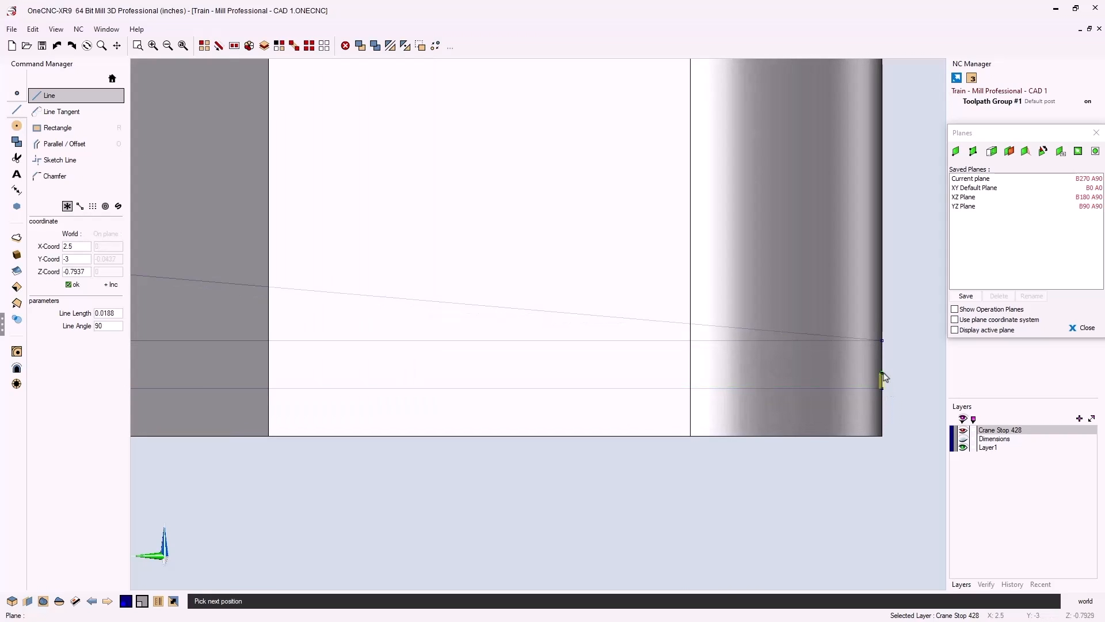
{"action": "left_click", "coordinate": [885, 344]}
{"action": "right_click", "coordinate": [904, 373]}
{"action": "scroll", "coordinate": [771, 416], "scroll_direction": "down", "scroll_amount": 3}
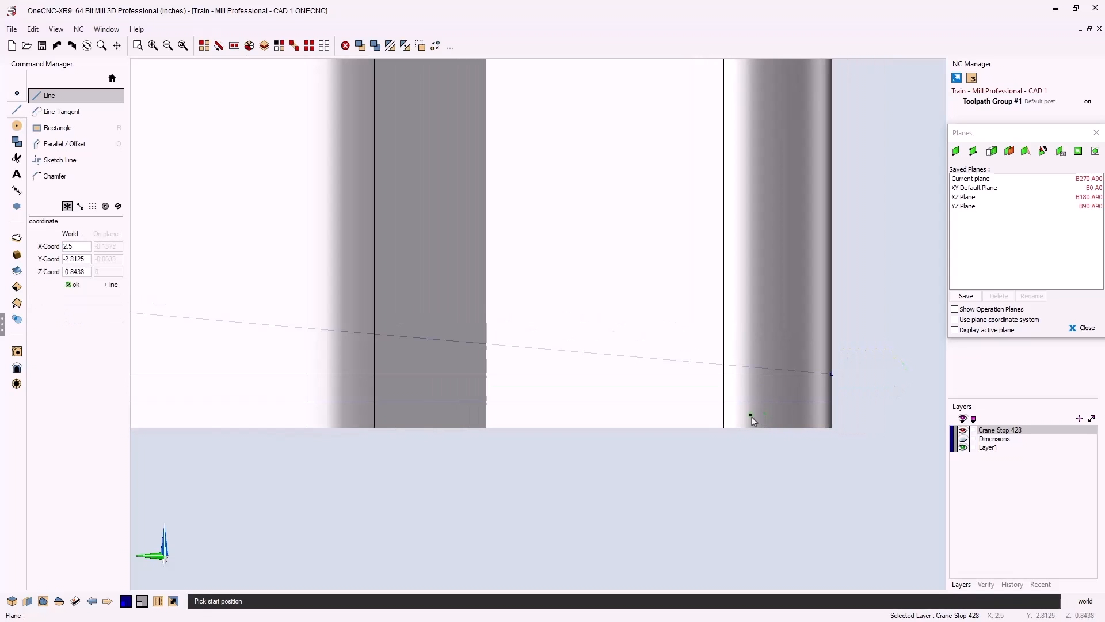
{"action": "scroll", "coordinate": [733, 365], "scroll_direction": "down", "scroll_amount": 1}
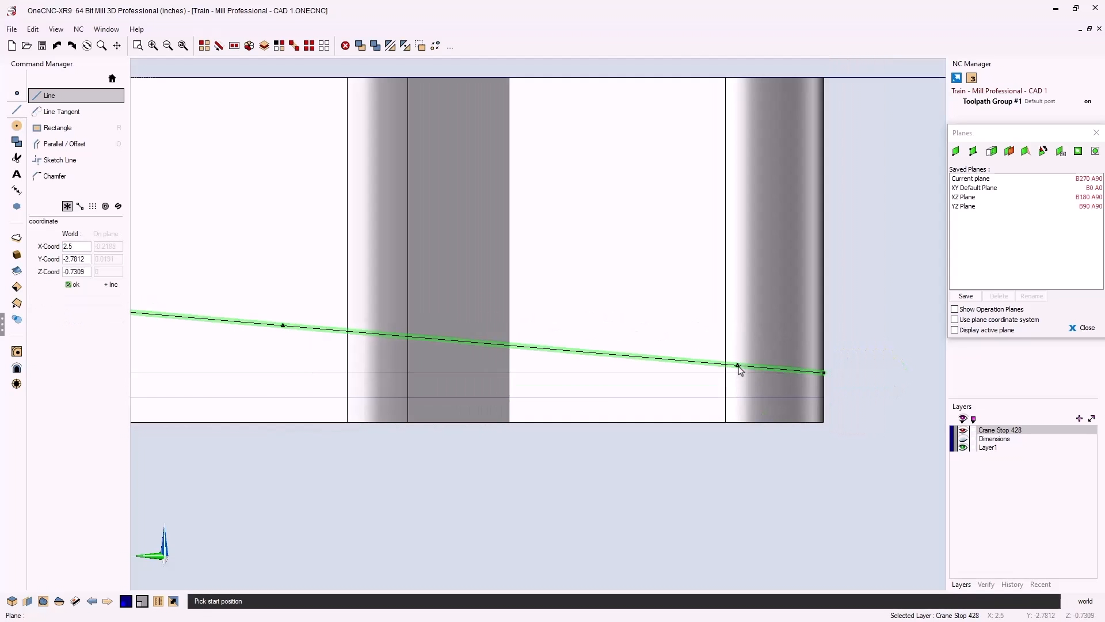
{"action": "right_click", "coordinate": [862, 377]}
Extrude the closed wedge profile as curves to a height of -2, from the pocket's centreline past one side wall
{"action": "middle_click_drag", "start_coordinate": [860, 379], "coordinate": [792, 405]}
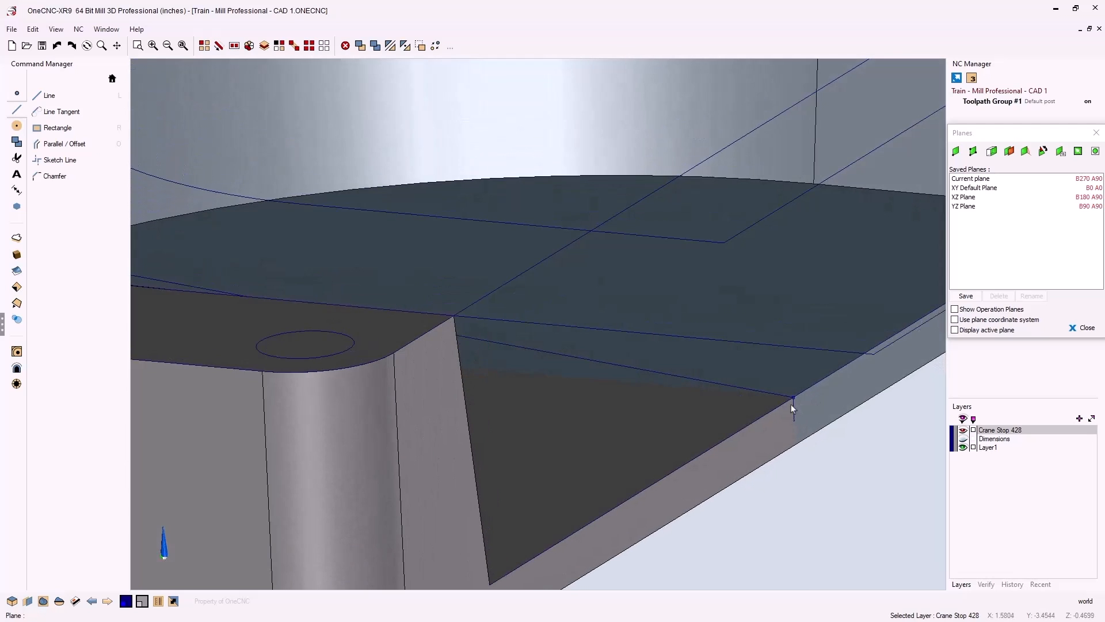
{"action": "scroll", "coordinate": [763, 395], "scroll_direction": "down", "scroll_amount": 3}
{"action": "middle_click_drag", "start_coordinate": [703, 385], "coordinate": [678, 385]}
{"action": "scroll", "coordinate": [700, 367], "scroll_direction": "down", "scroll_amount": 3}
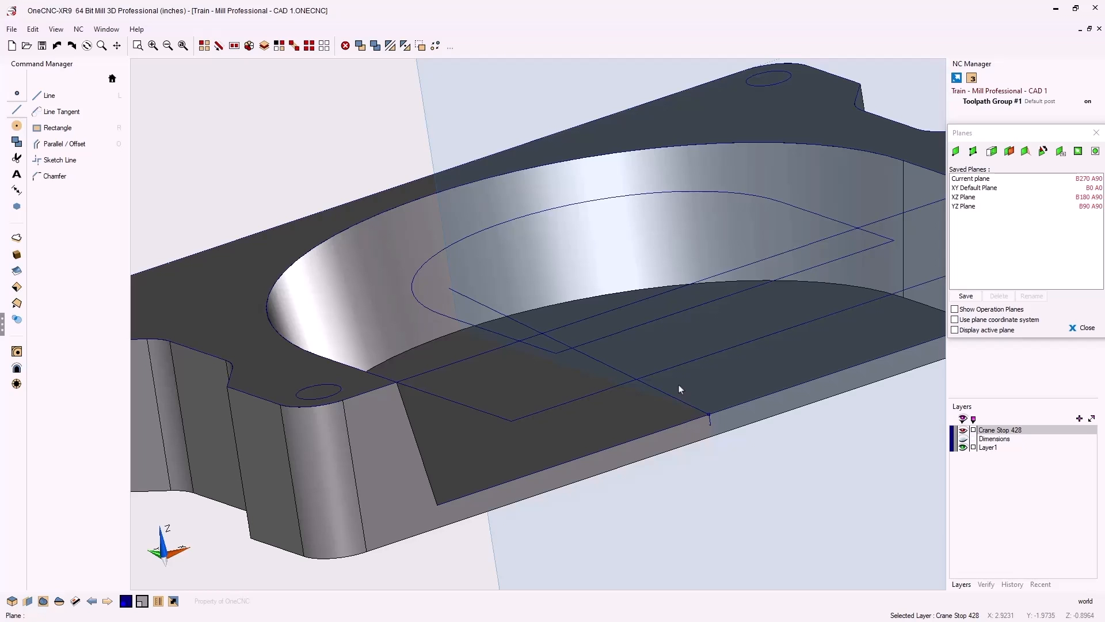
{"action": "scroll", "coordinate": [679, 385], "scroll_direction": "down", "scroll_amount": 4}
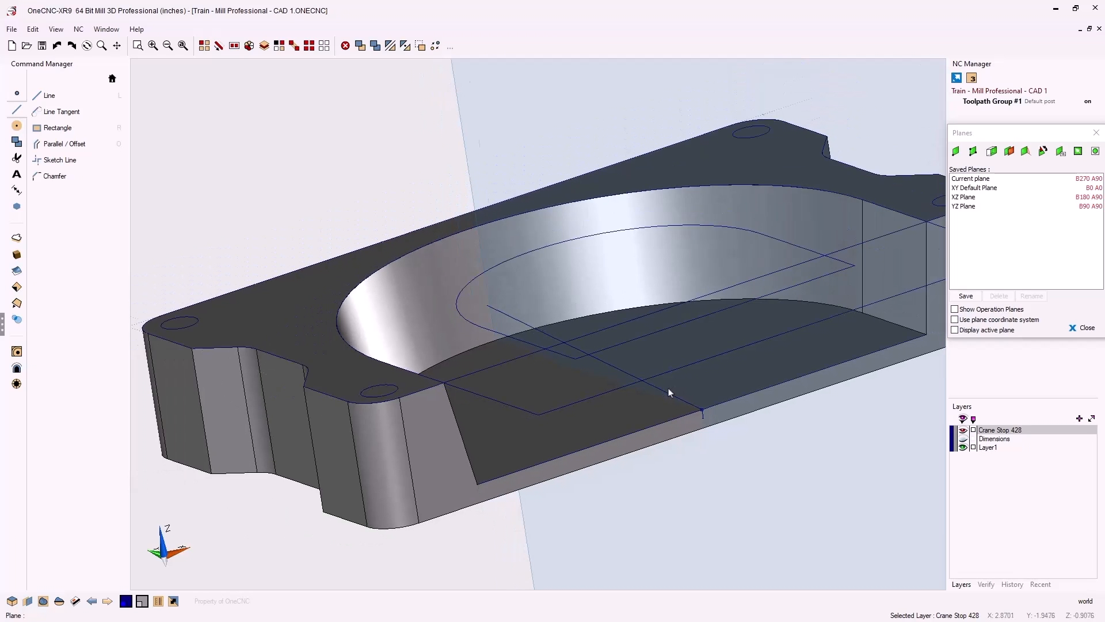
{"action": "middle_click_drag", "start_coordinate": [669, 390], "coordinate": [603, 386]}
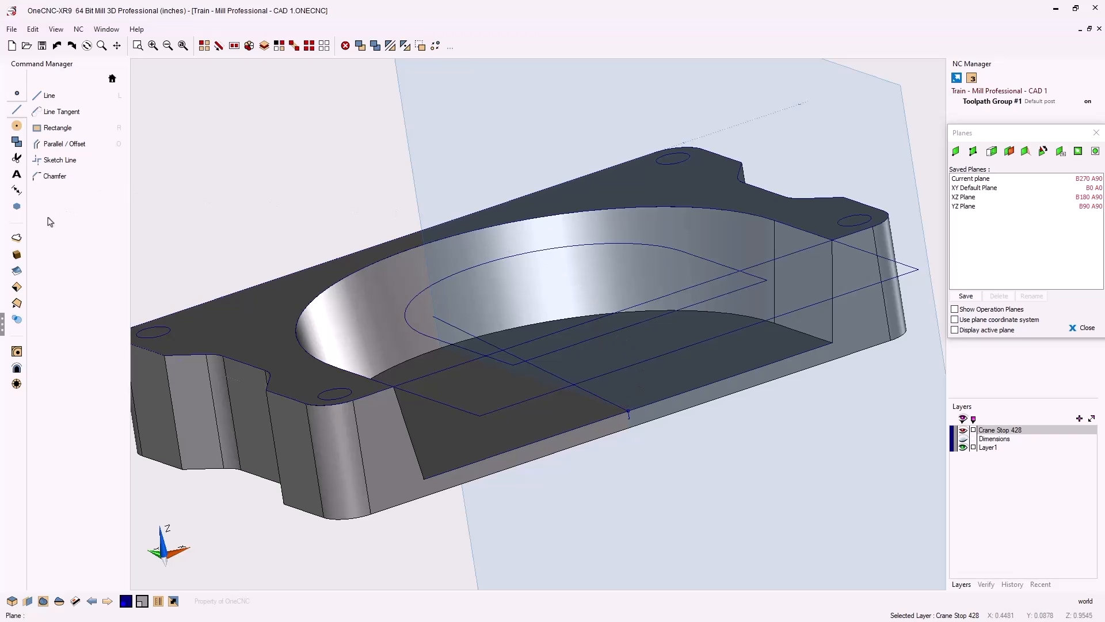
{"action": "left_click", "coordinate": [16, 239]}
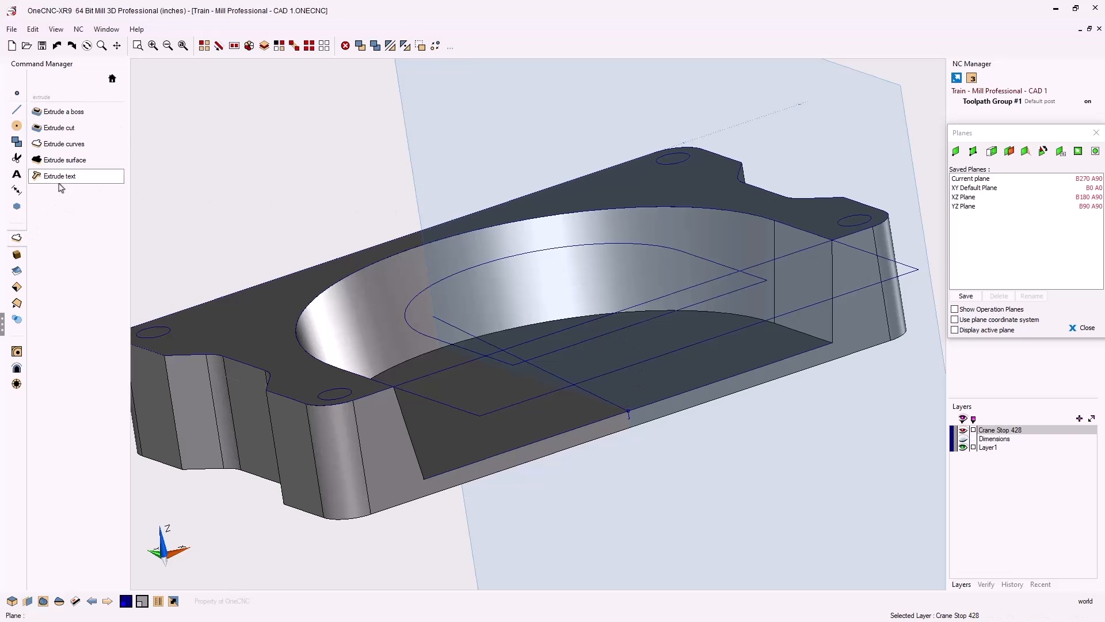
{"action": "left_click", "coordinate": [73, 149]}
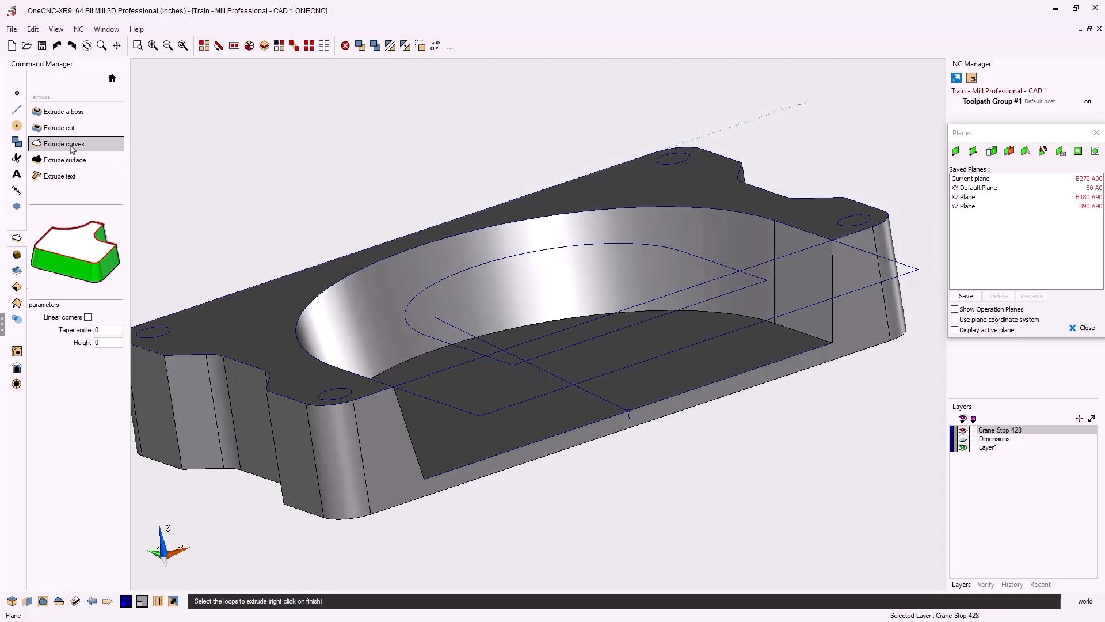
{"action": "left_click", "coordinate": [462, 331]}
{"action": "right_click", "coordinate": [463, 331]}
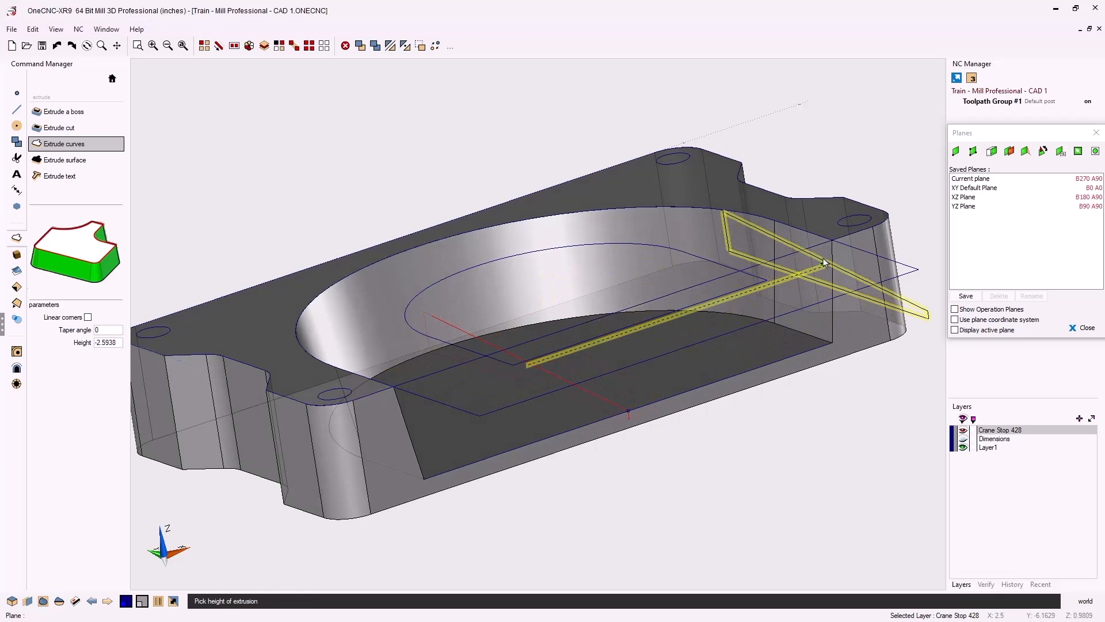
{"action": "middle_click_drag", "start_coordinate": [831, 278], "coordinate": [781, 333]}
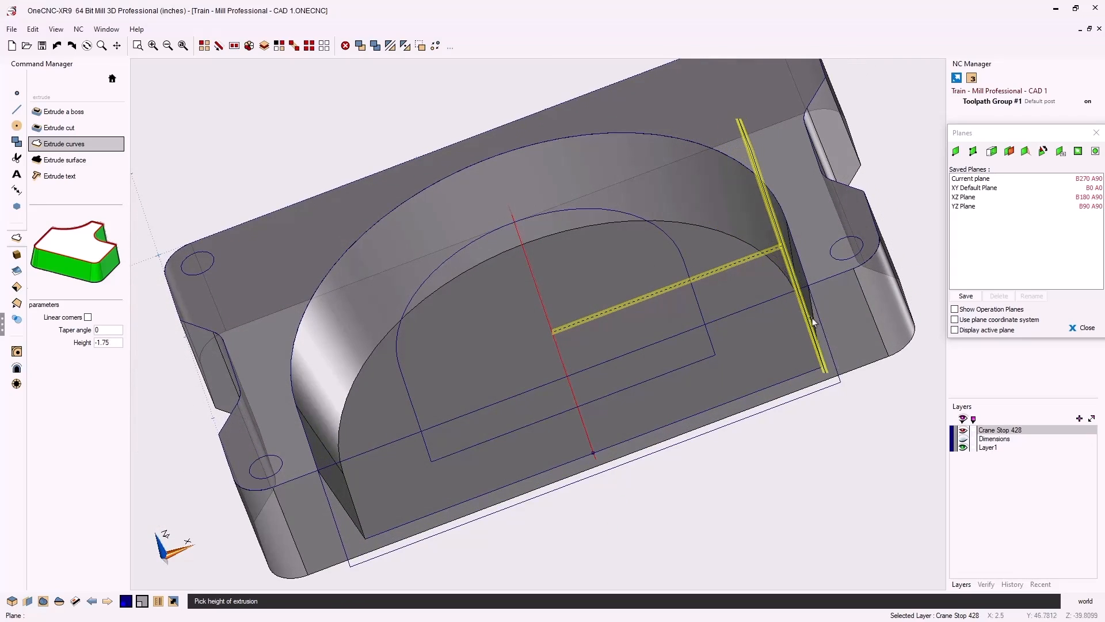
{"action": "left_click", "coordinate": [841, 319]}
Extrude the same wedge profile about 2 in the opposite direction, past the pocket's other side wall
{"action": "middle_click_drag", "start_coordinate": [780, 419], "coordinate": [766, 323]}
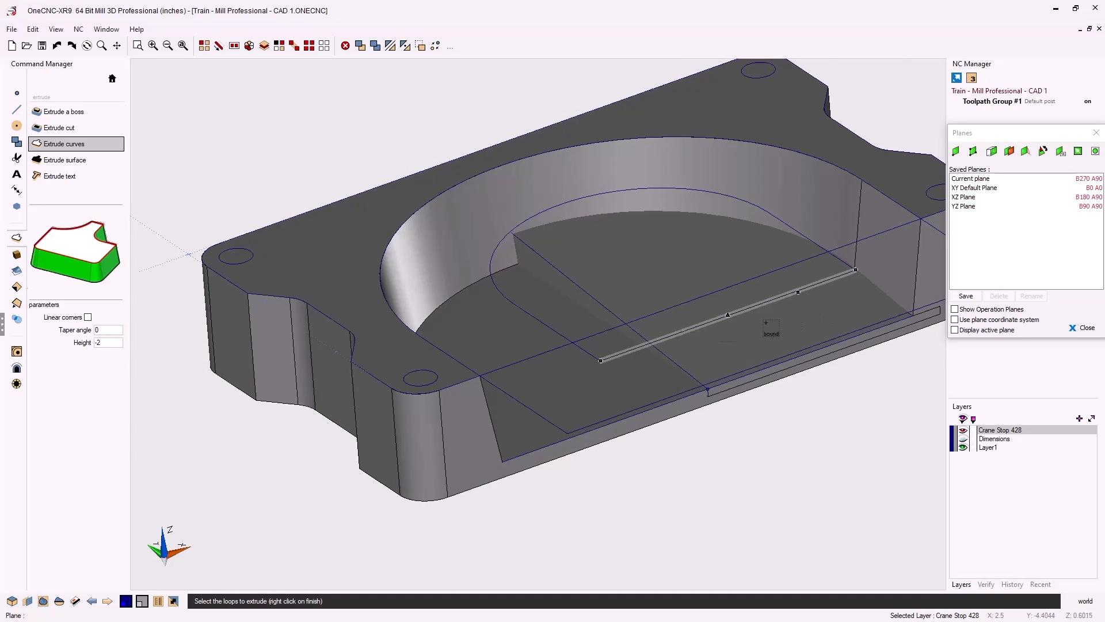
{"action": "left_click", "coordinate": [670, 353]}
{"action": "left_click", "coordinate": [669, 353]}
{"action": "right_click", "coordinate": [673, 354]}
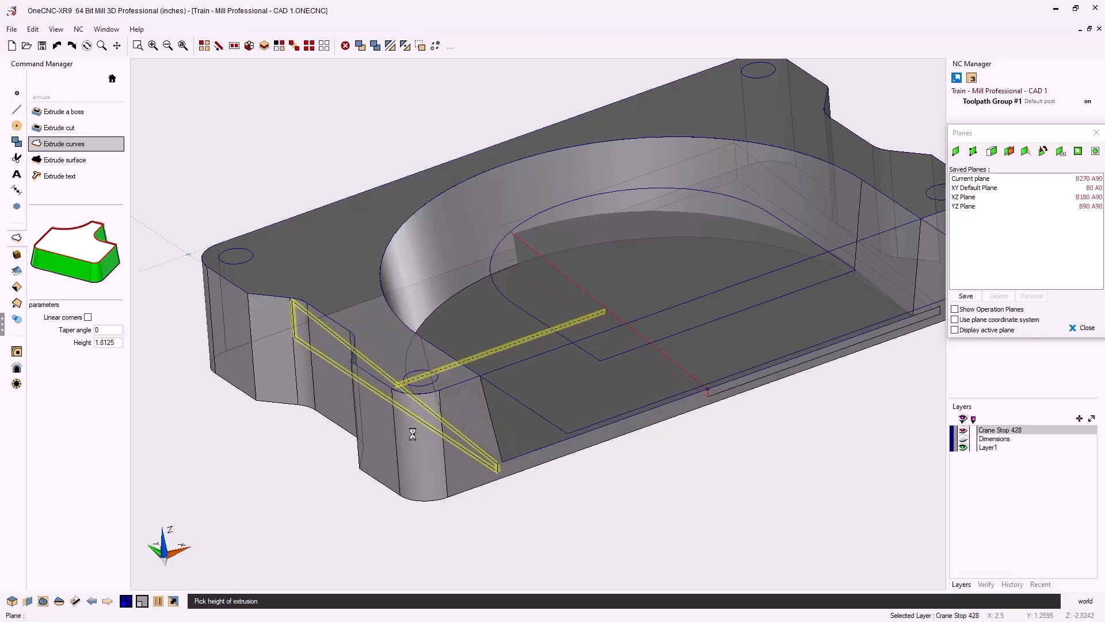
{"action": "middle_click_drag", "start_coordinate": [446, 215], "coordinate": [451, 291]}
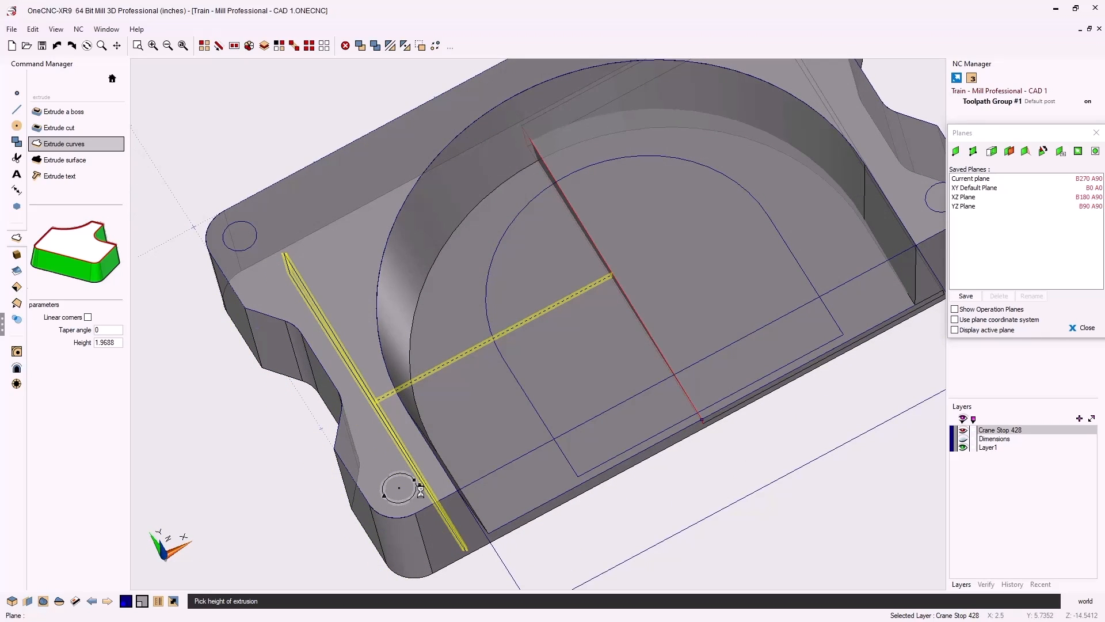
{"action": "left_click", "coordinate": [421, 488]}
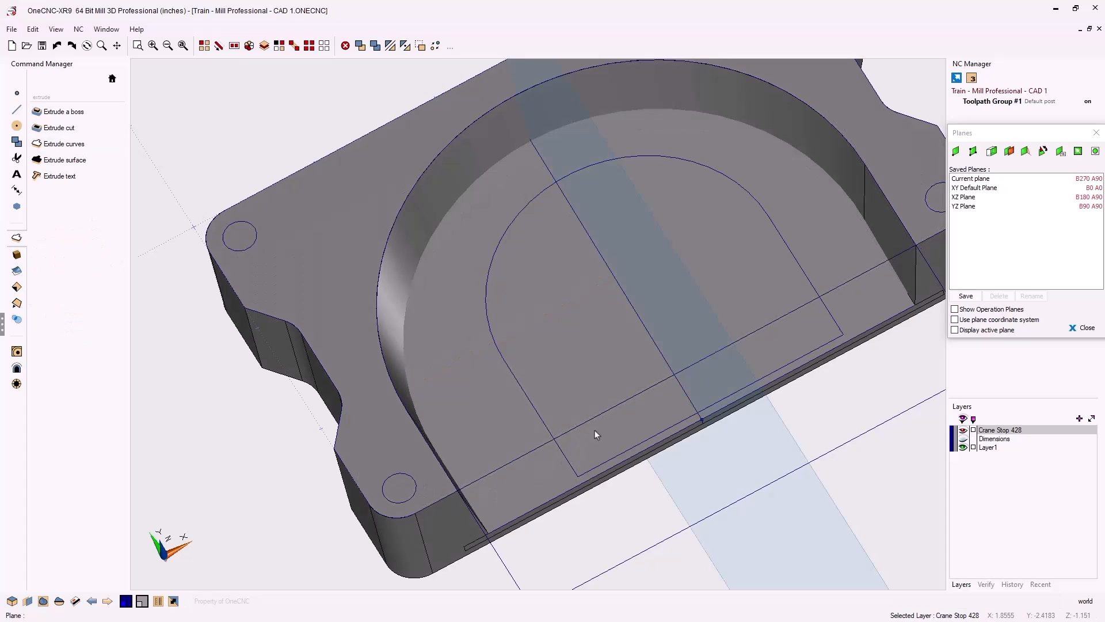
Make the XY Default Plane the current working plane and close the saved planes list
{"action": "scroll", "coordinate": [610, 417], "scroll_direction": "down", "scroll_amount": 3}
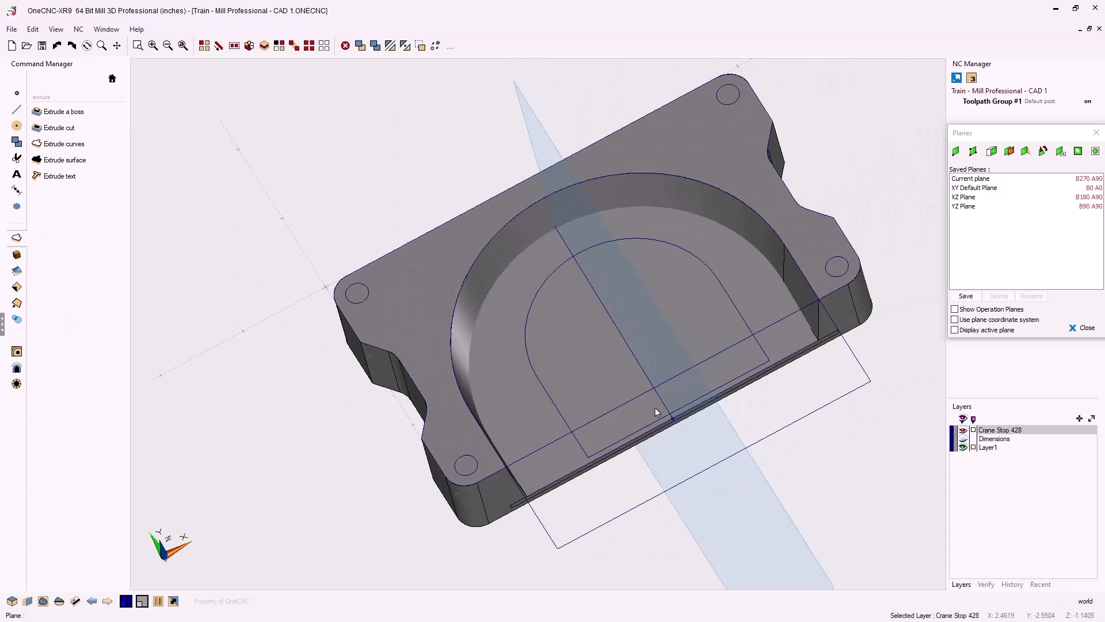
{"action": "middle_click_drag", "start_coordinate": [655, 408], "coordinate": [667, 389]}
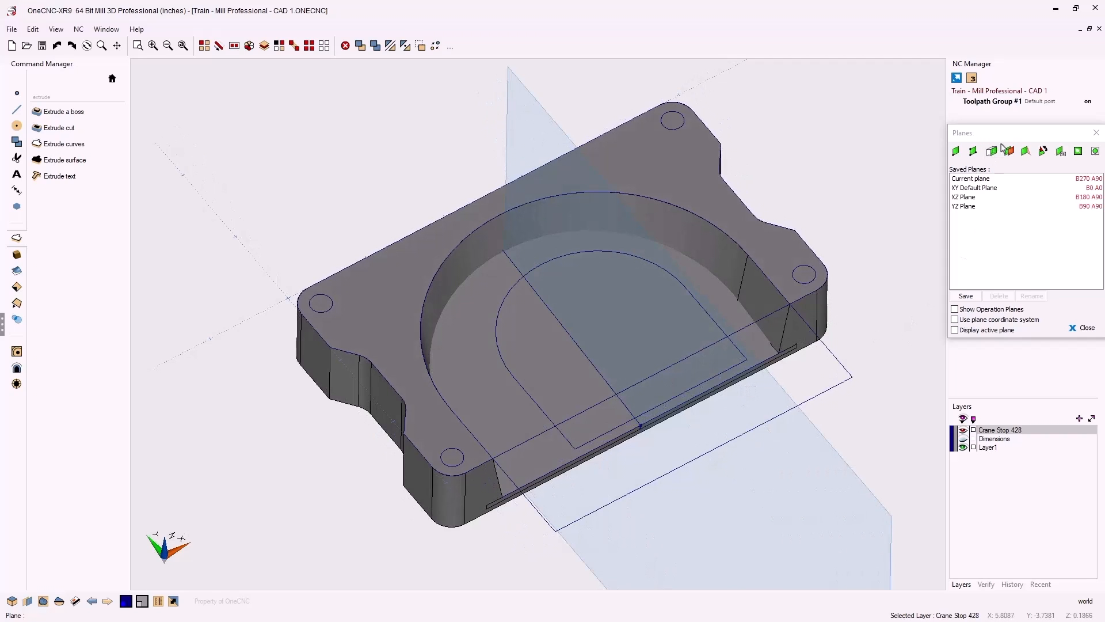
{"action": "left_click_drag", "start_coordinate": [1005, 137], "coordinate": [189, 74]}
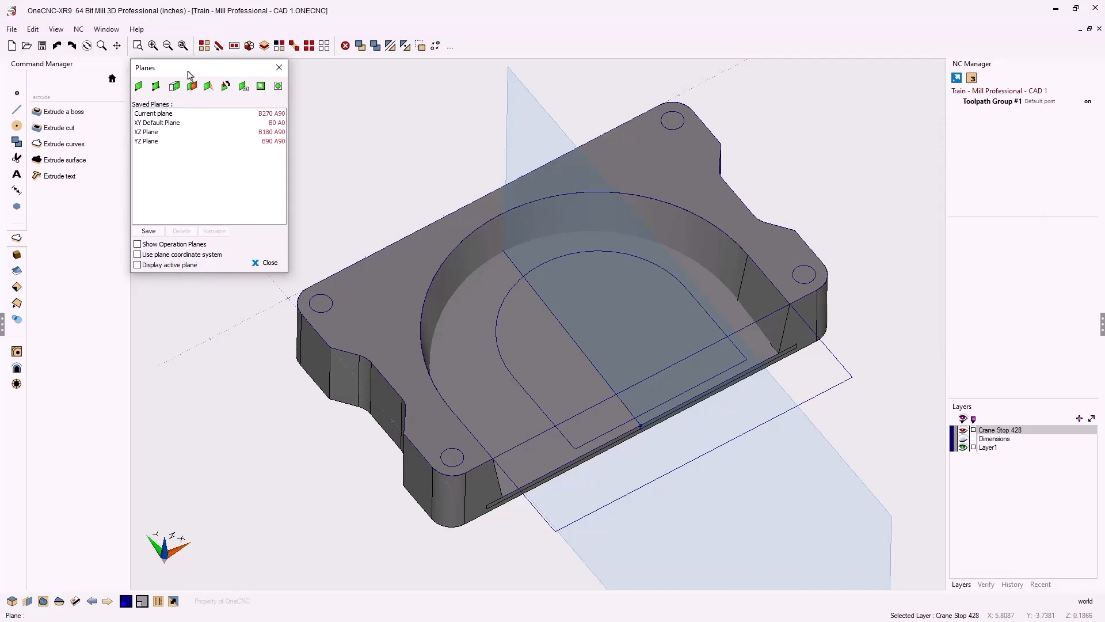
{"action": "double_click", "coordinate": [167, 126]}
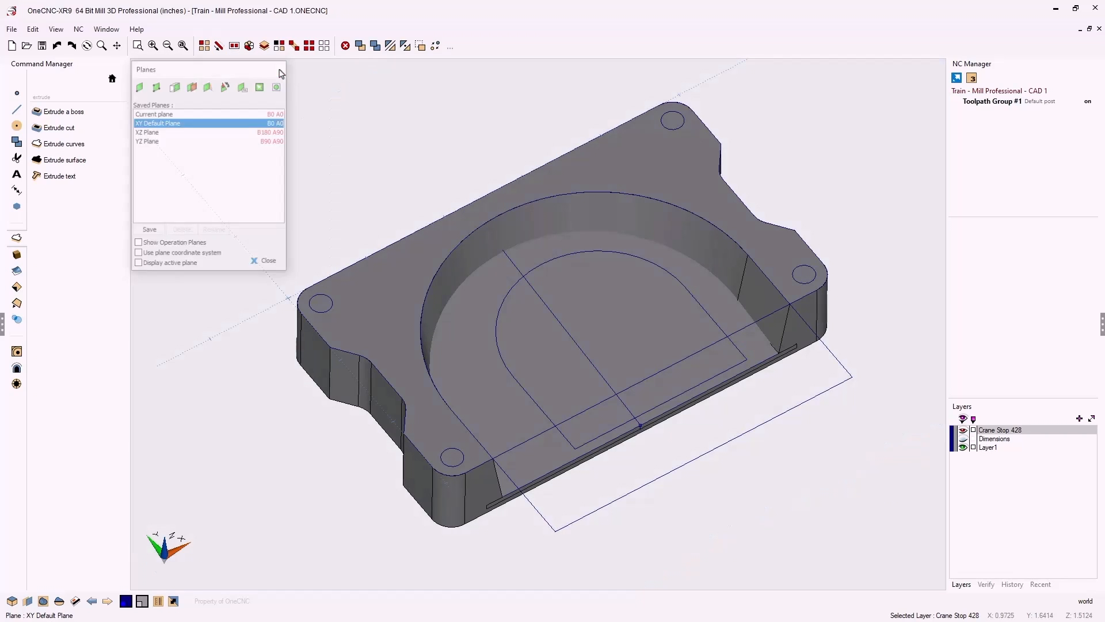
{"action": "left_click", "coordinate": [279, 68]}
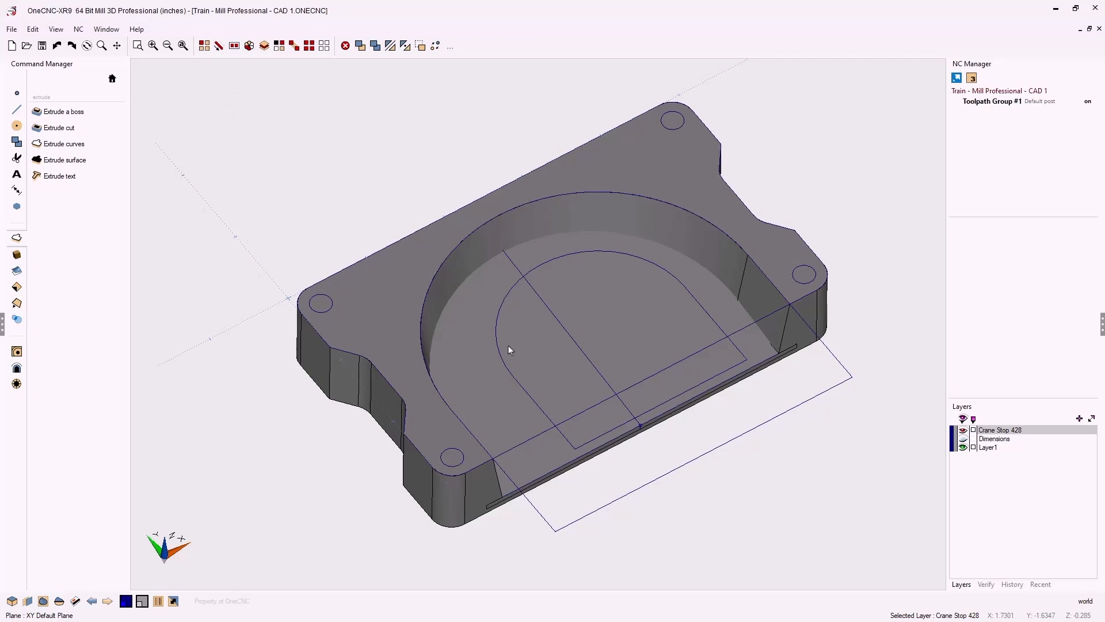
Select both wedge halves and the plate body and join them with a Union
{"action": "key", "text": "s"}
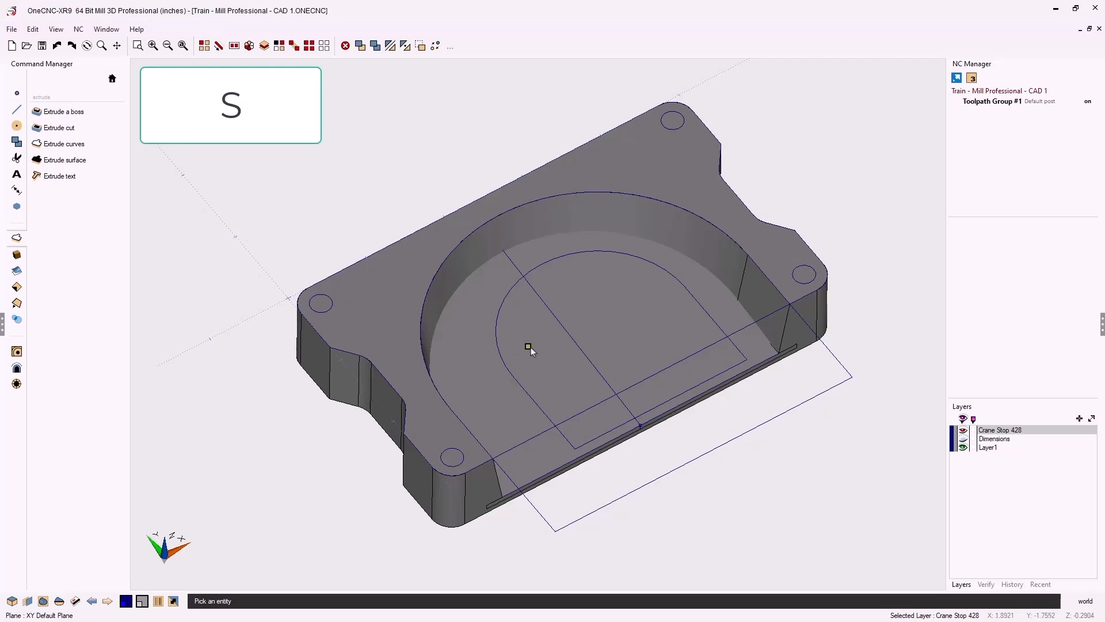
{"action": "left_click", "coordinate": [610, 317]}
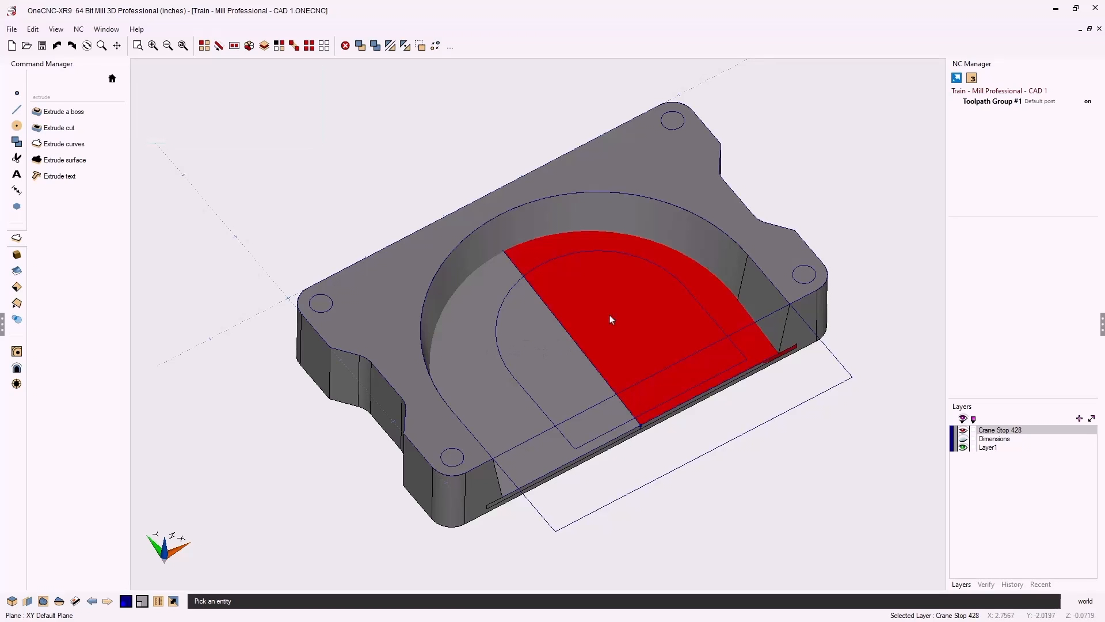
{"action": "left_click", "coordinate": [557, 362]}
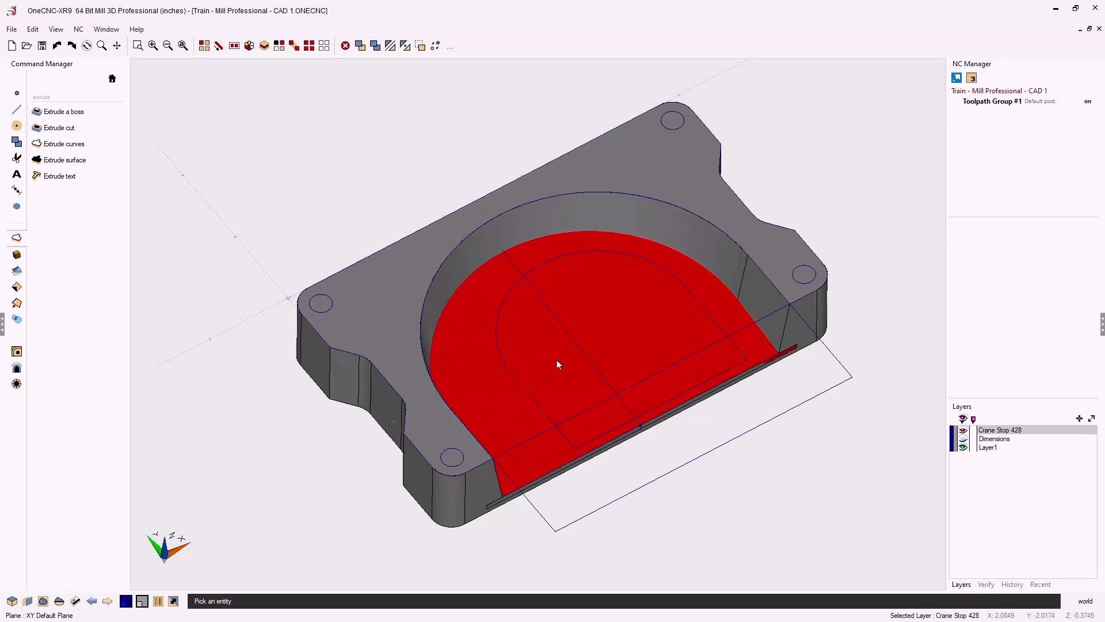
{"action": "left_click", "coordinate": [389, 282]}
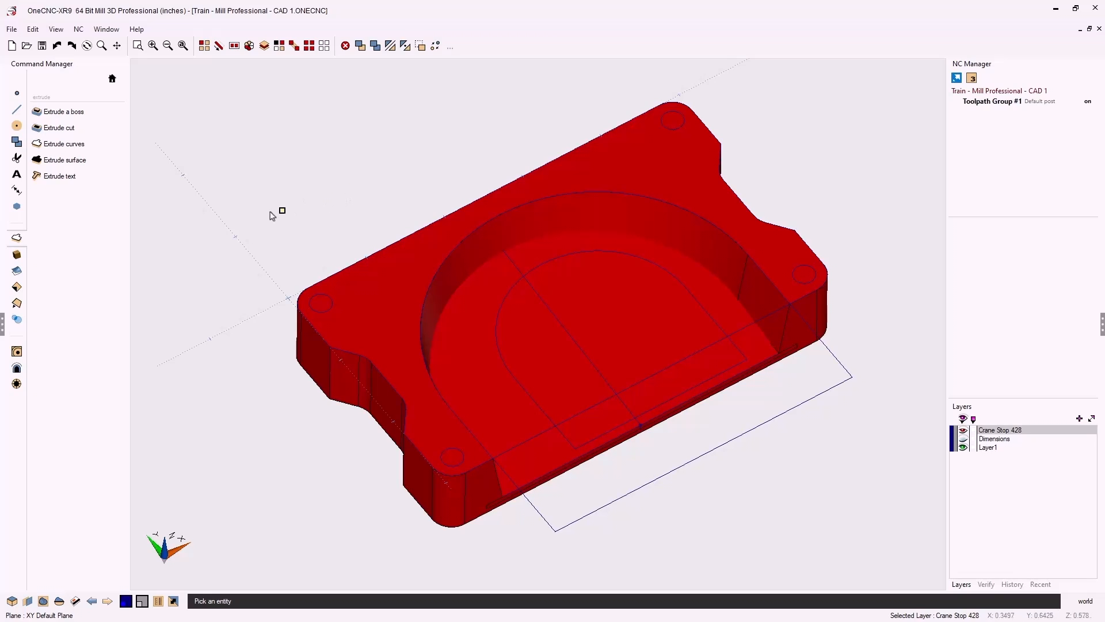
{"action": "left_click", "coordinate": [17, 322]}
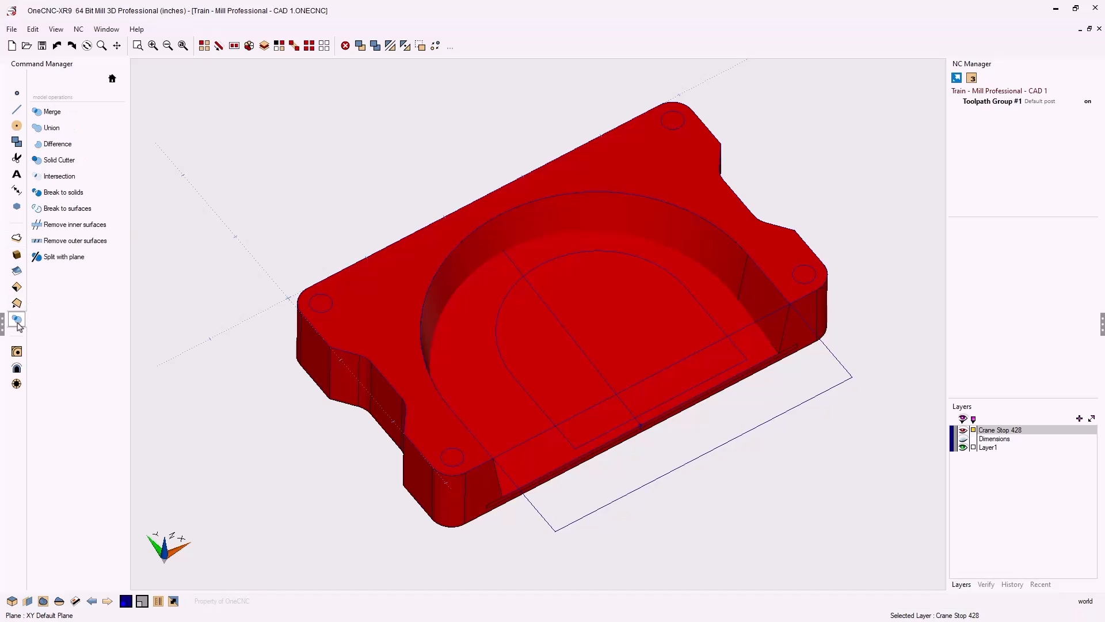
{"action": "left_click", "coordinate": [65, 132]}
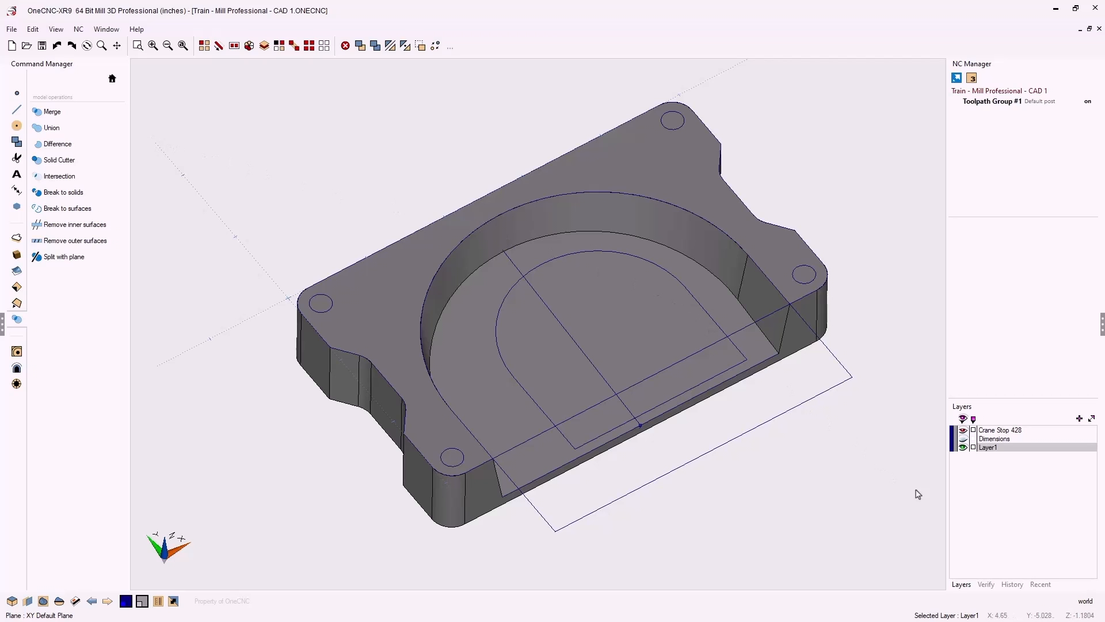
Verify the joined plate as a solid to check its extents and regions
{"action": "left_click", "coordinate": [986, 584]}
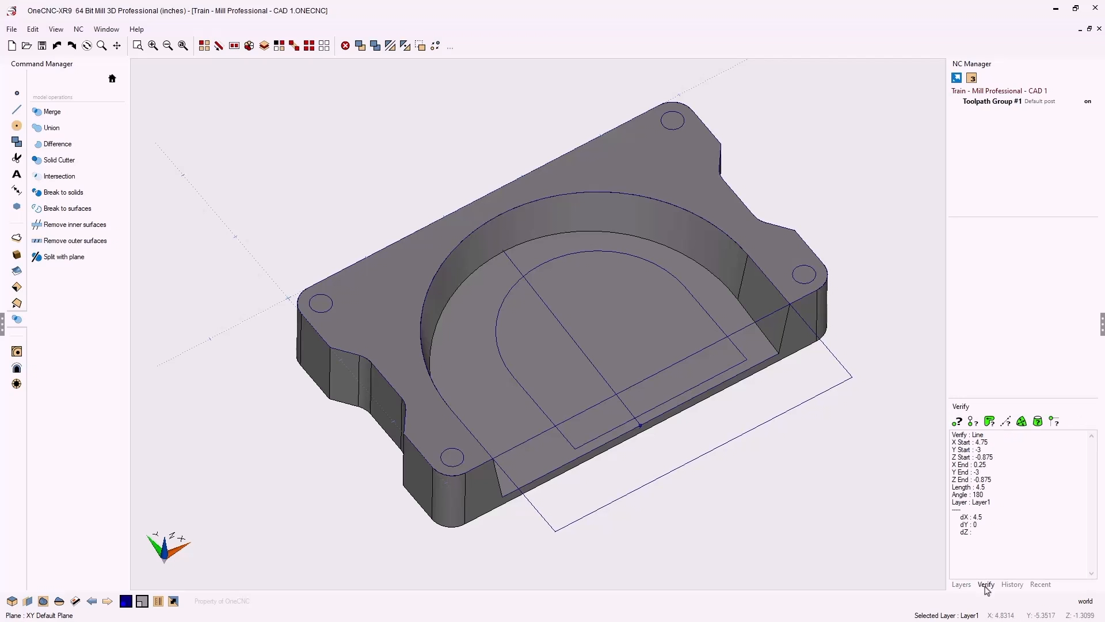
{"action": "left_click", "coordinate": [1038, 426]}
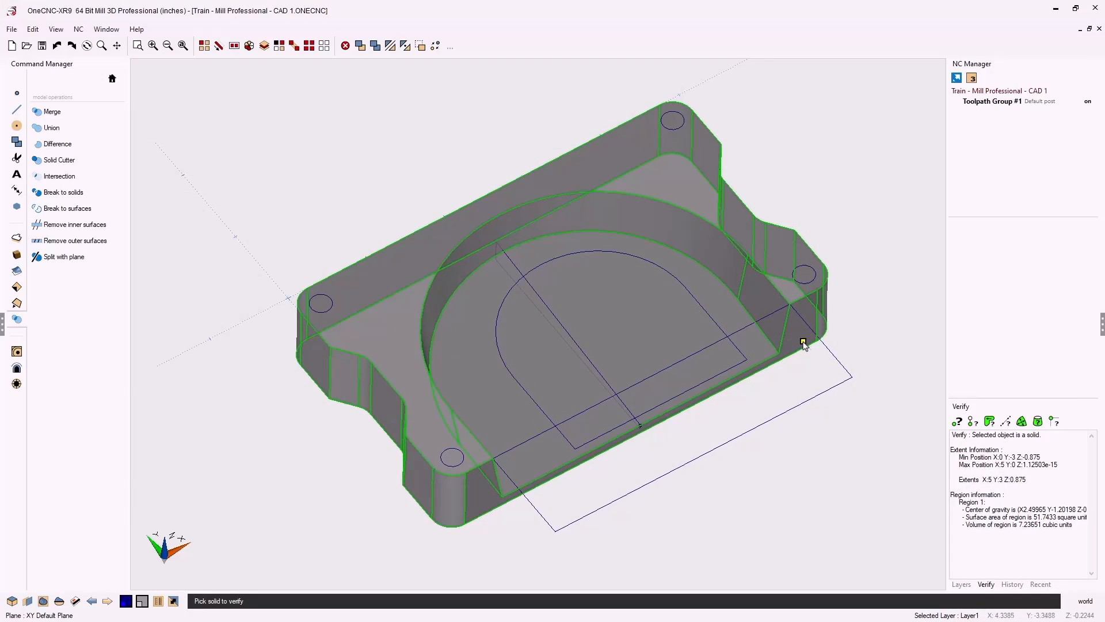
{"action": "key", "text": "Escape"}
In the top view, show the Dimensions layer to check the section's pocket fillet radius, then hide the layer again
{"action": "key", "text": "v"}
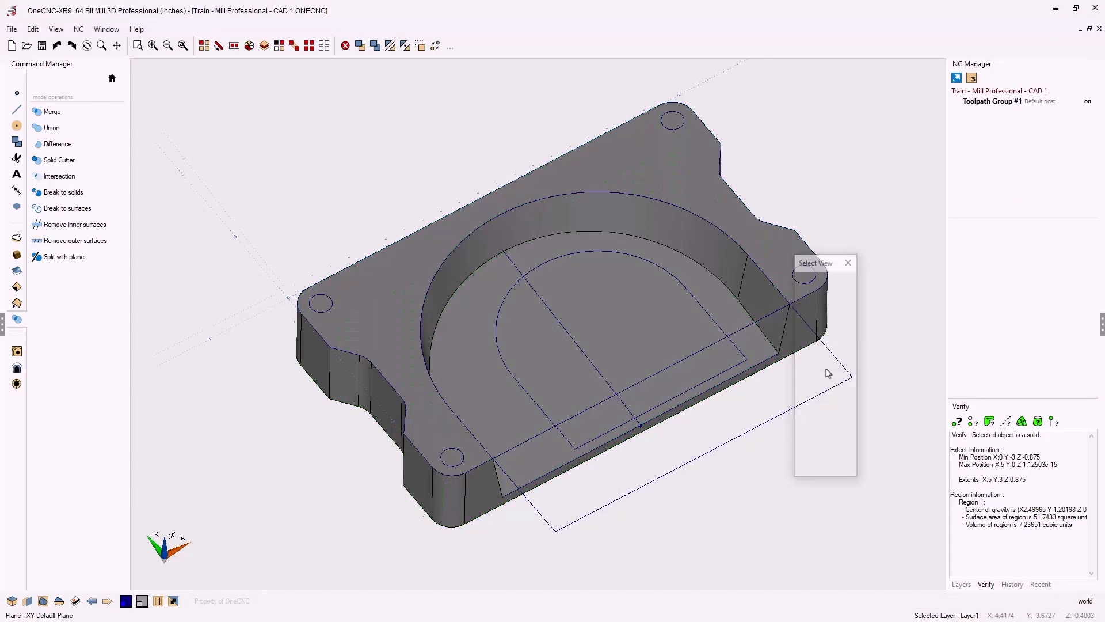
{"action": "key", "text": "t"}
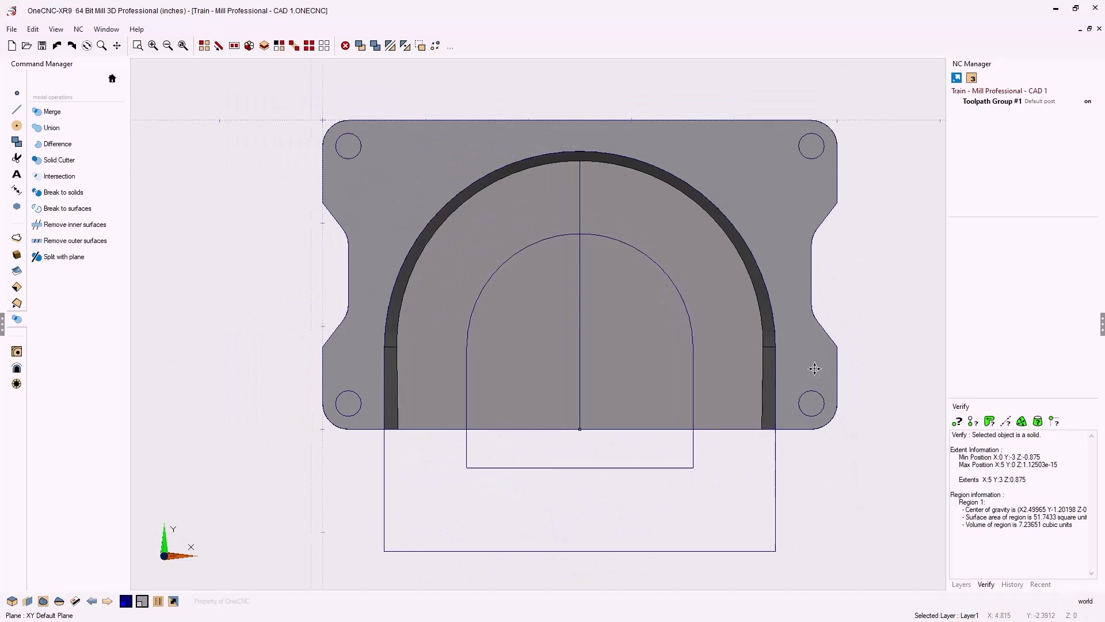
{"action": "left_click", "coordinate": [961, 585]}
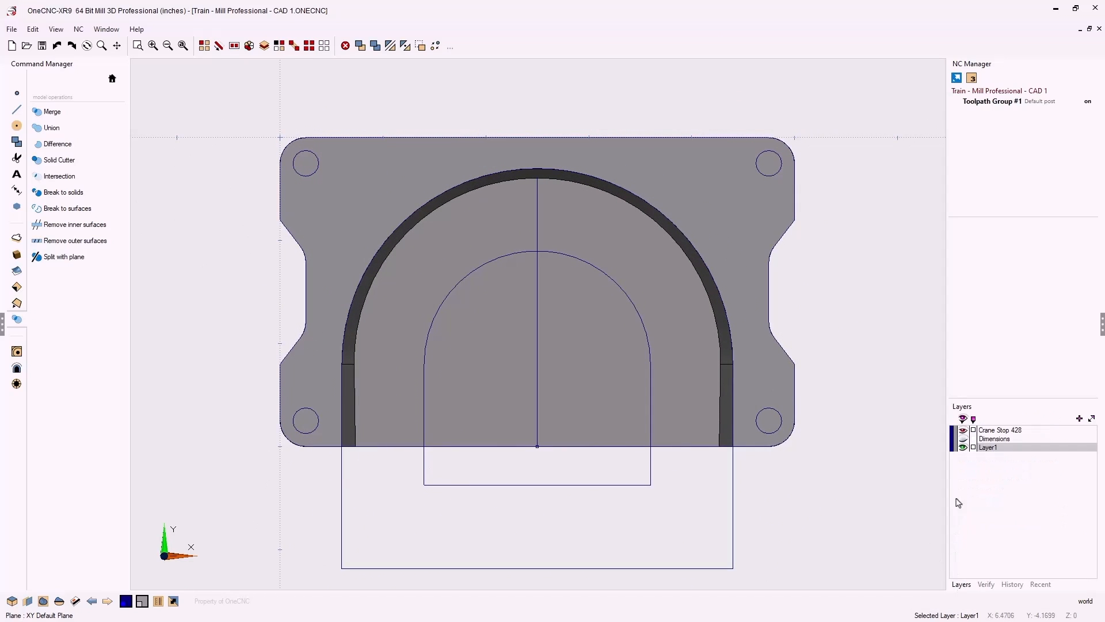
{"action": "left_click", "coordinate": [963, 438]}
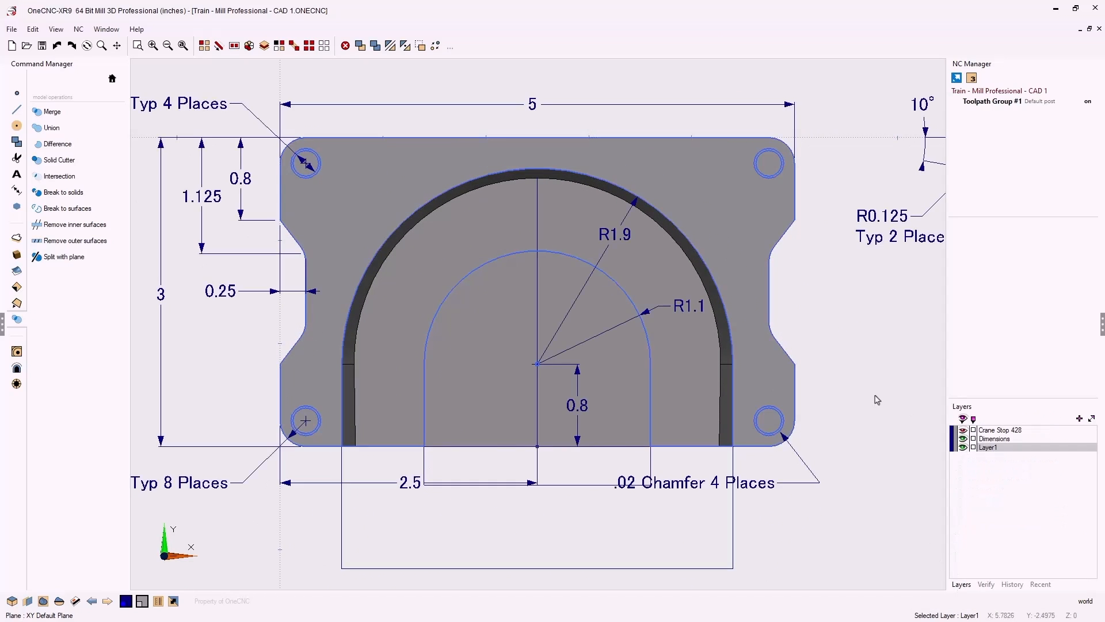
{"action": "scroll", "coordinate": [806, 399], "scroll_direction": "up", "scroll_amount": 3}
{"action": "middle_click_drag", "start_coordinate": [625, 421], "coordinate": [572, 429]}
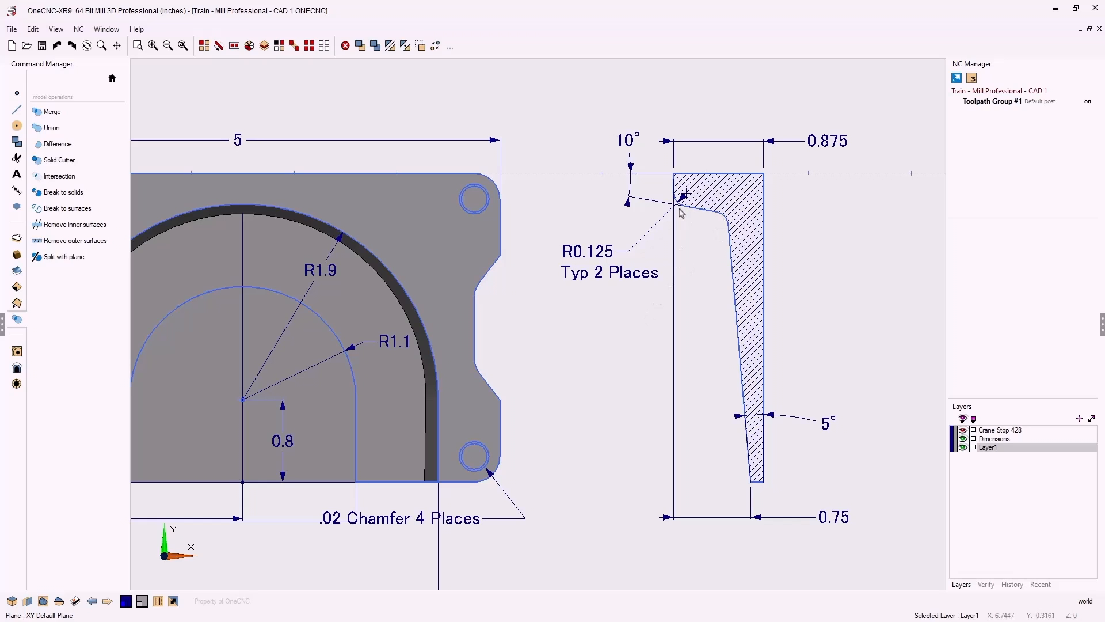
{"action": "left_click", "coordinate": [963, 438]}
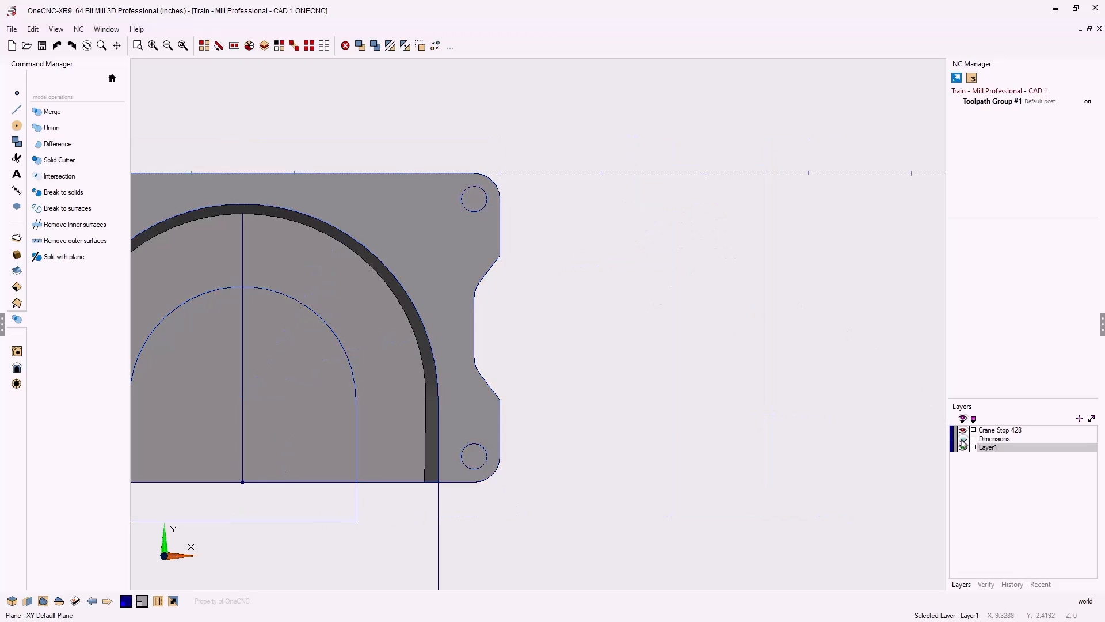
Apply a standard fillet of radius 0.125 to the upper rim and the floor edge of the arch pocket
{"action": "middle_click_drag", "start_coordinate": [480, 352], "coordinate": [758, 339]}
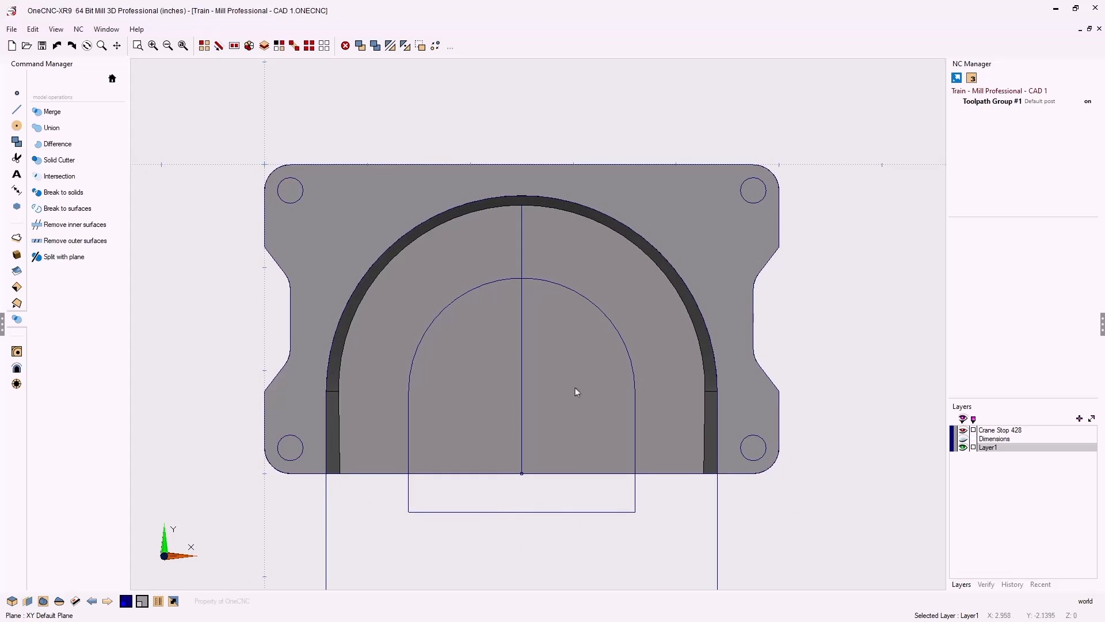
{"action": "middle_click_drag", "start_coordinate": [575, 389], "coordinate": [525, 316]}
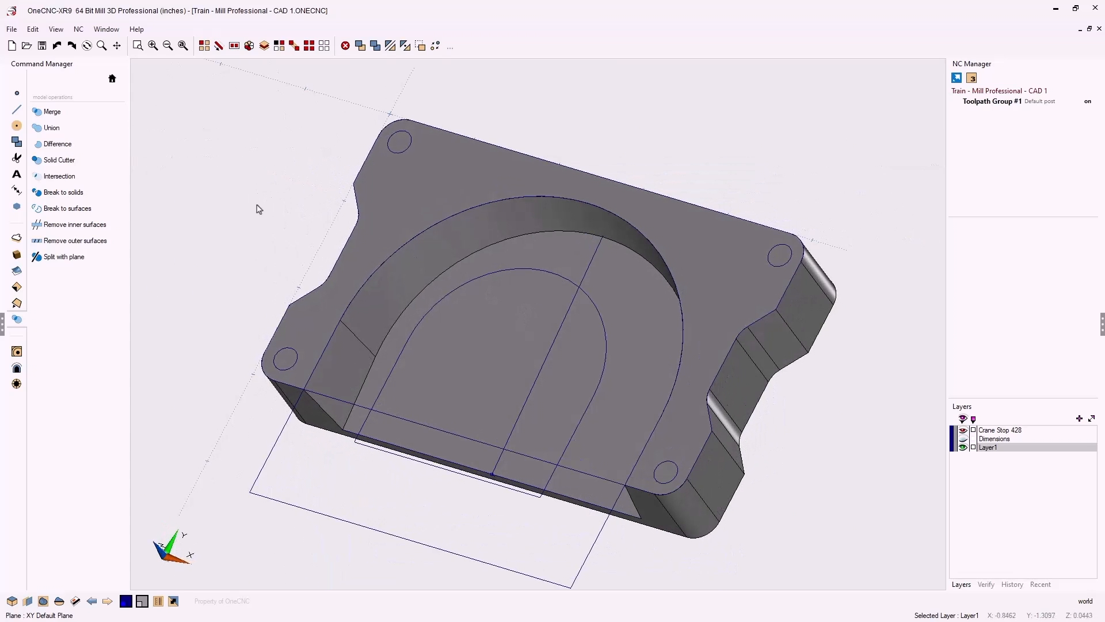
{"action": "left_click", "coordinate": [17, 304]}
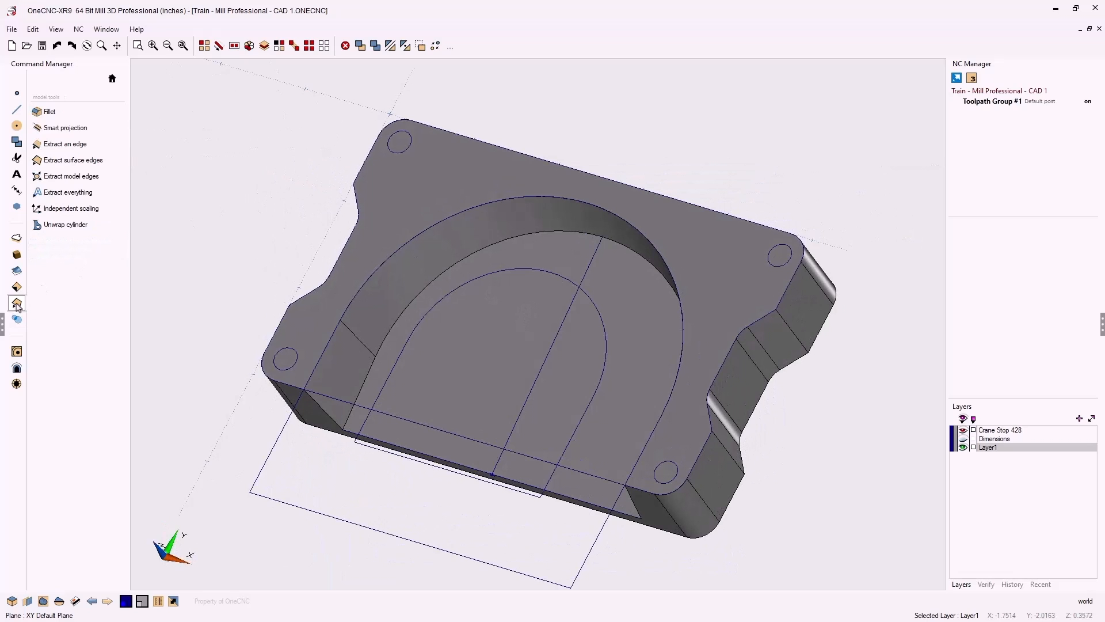
{"action": "left_click", "coordinate": [48, 111]}
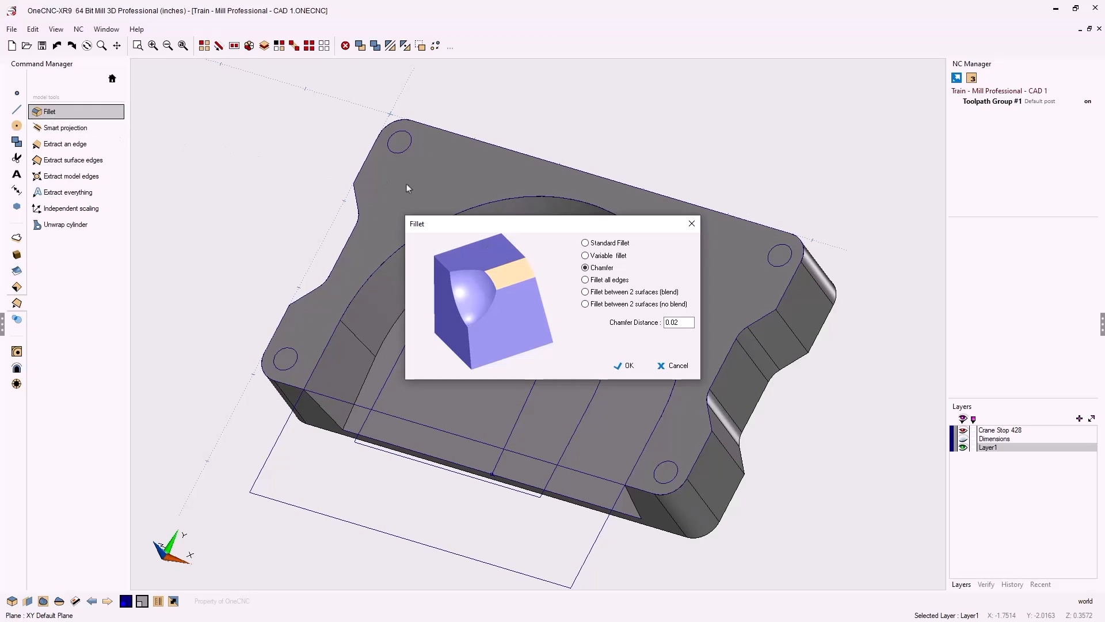
{"action": "left_click_drag", "start_coordinate": [461, 226], "coordinate": [193, 74]}
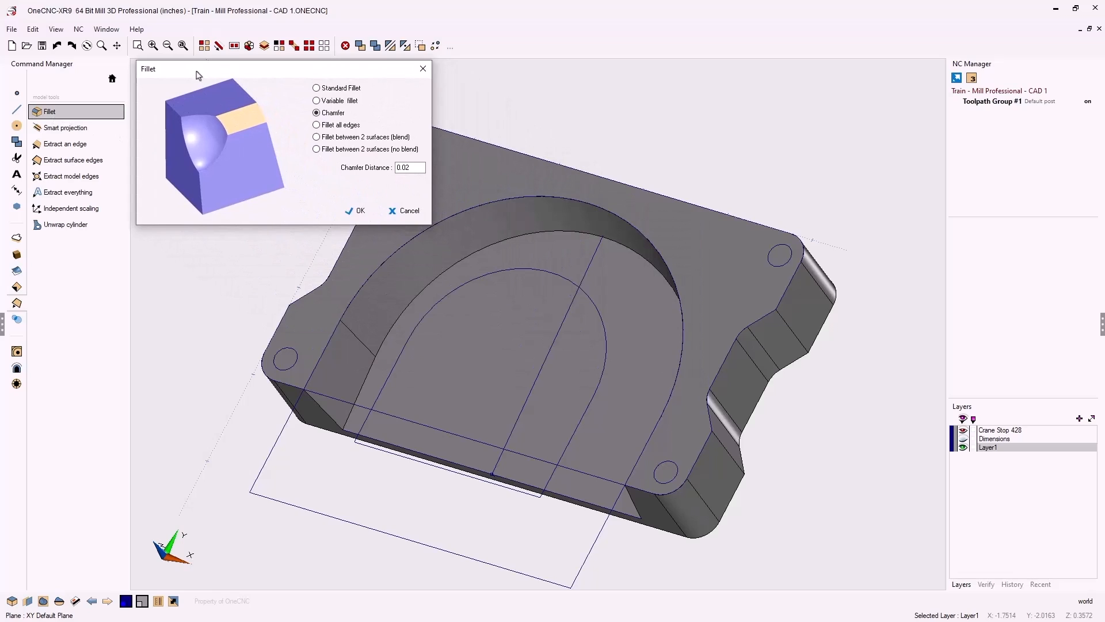
{"action": "left_click", "coordinate": [317, 88]}
{"action": "left_click_drag", "start_coordinate": [424, 168], "coordinate": [385, 167]}
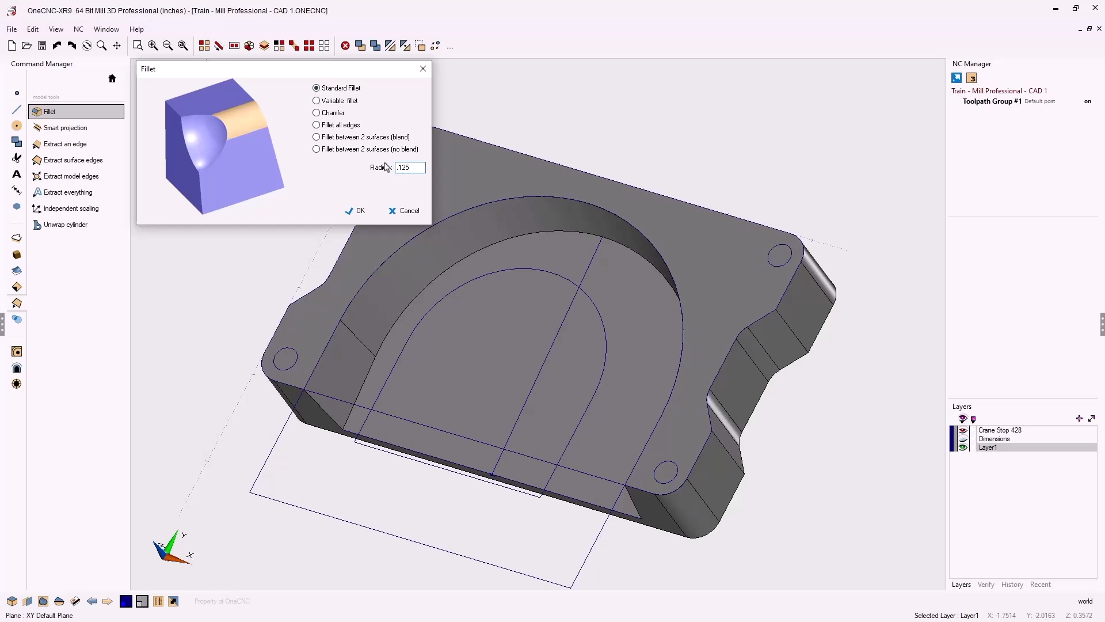
{"action": "left_click", "coordinate": [360, 211]}
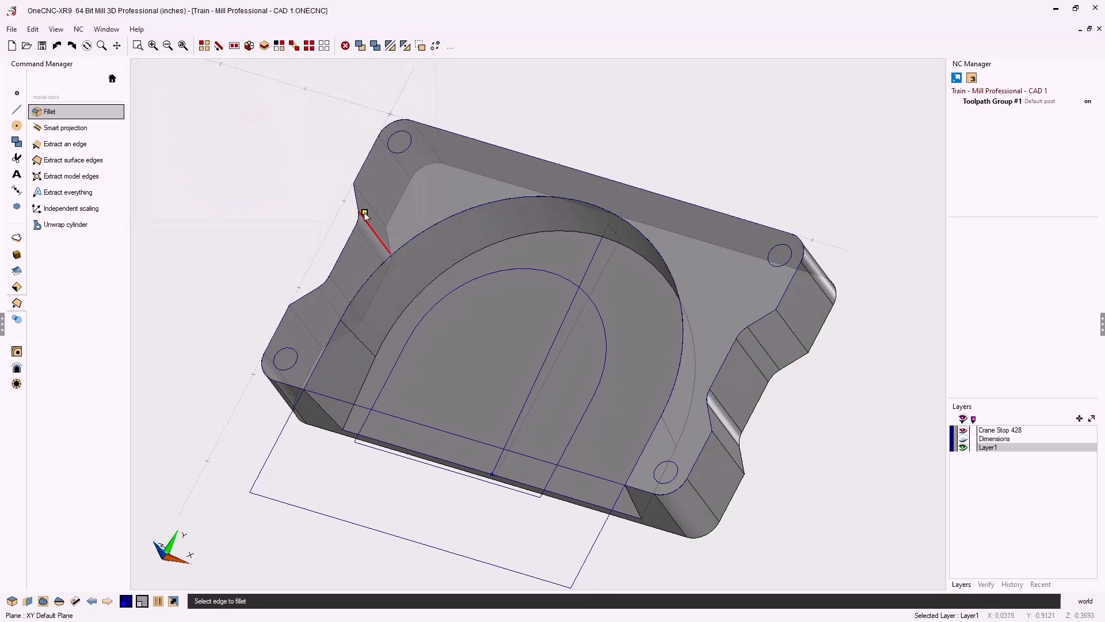
{"action": "left_click", "coordinate": [438, 225]}
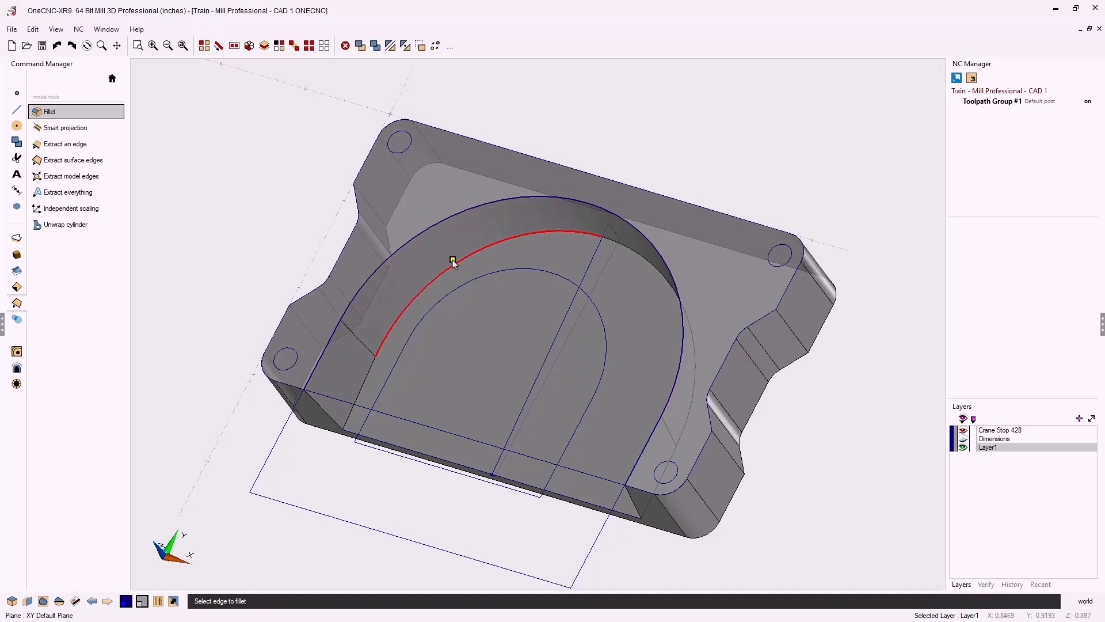
{"action": "right_click", "coordinate": [281, 144]}
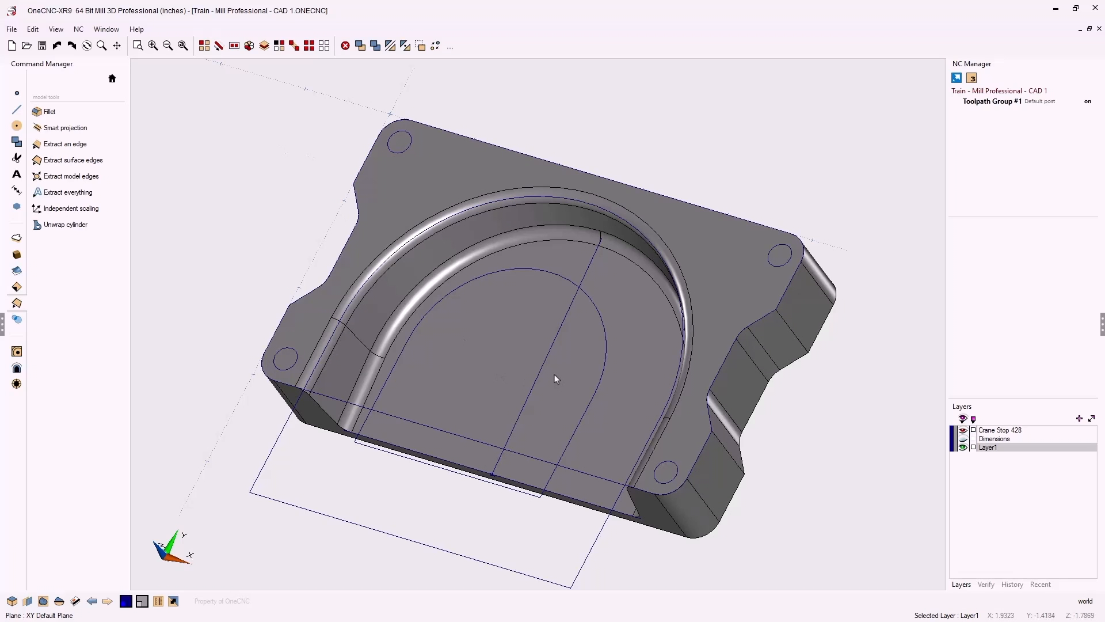
Extrude-cut the four corner hole circles completely through the plate with a taper angle of 0
{"action": "middle_click_drag", "start_coordinate": [554, 373], "coordinate": [588, 343]}
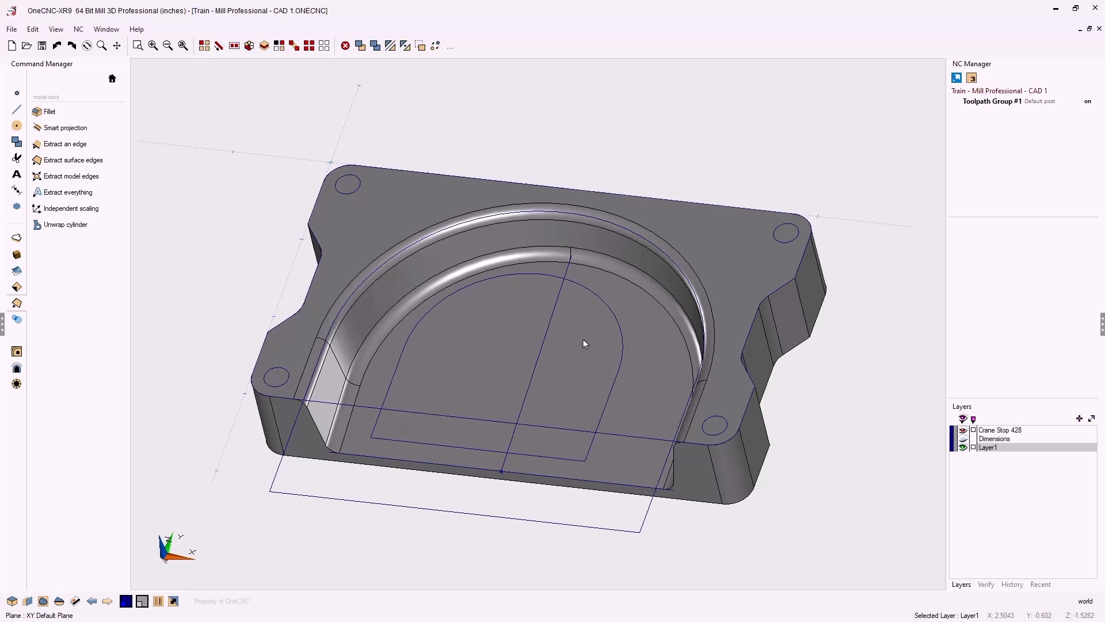
{"action": "left_click", "coordinate": [17, 239]}
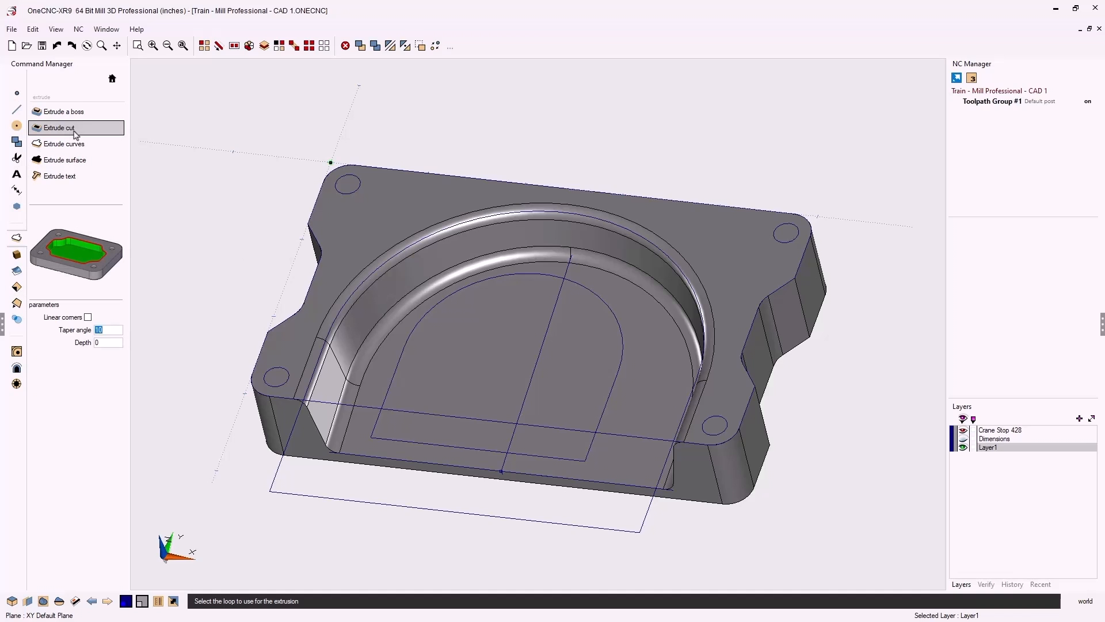
{"action": "left_click", "coordinate": [359, 193]}
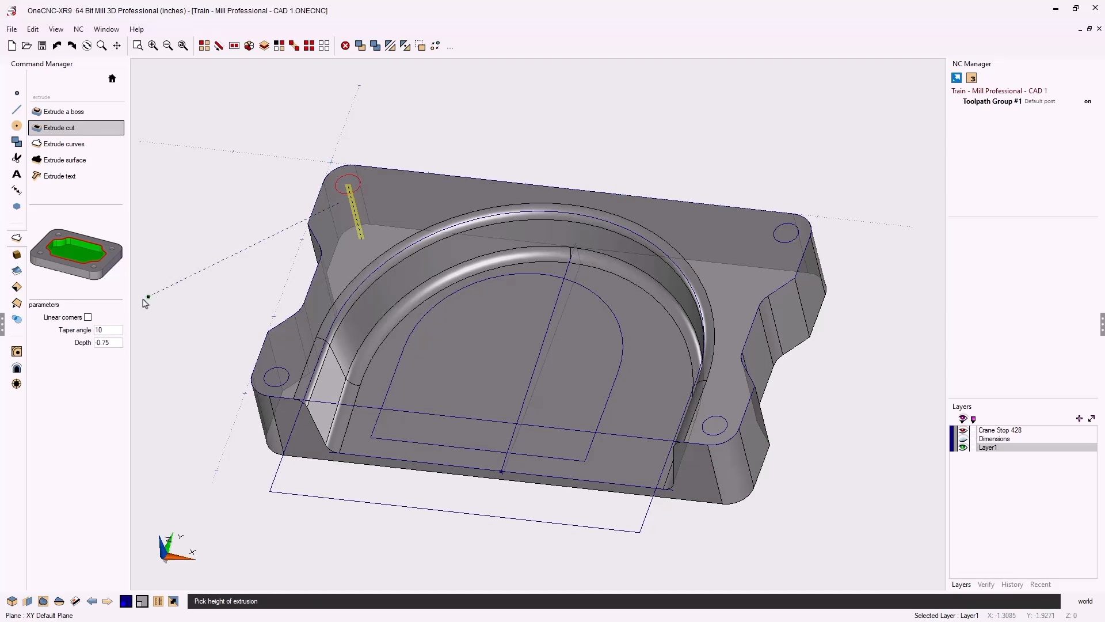
{"action": "type", "text": "0"}
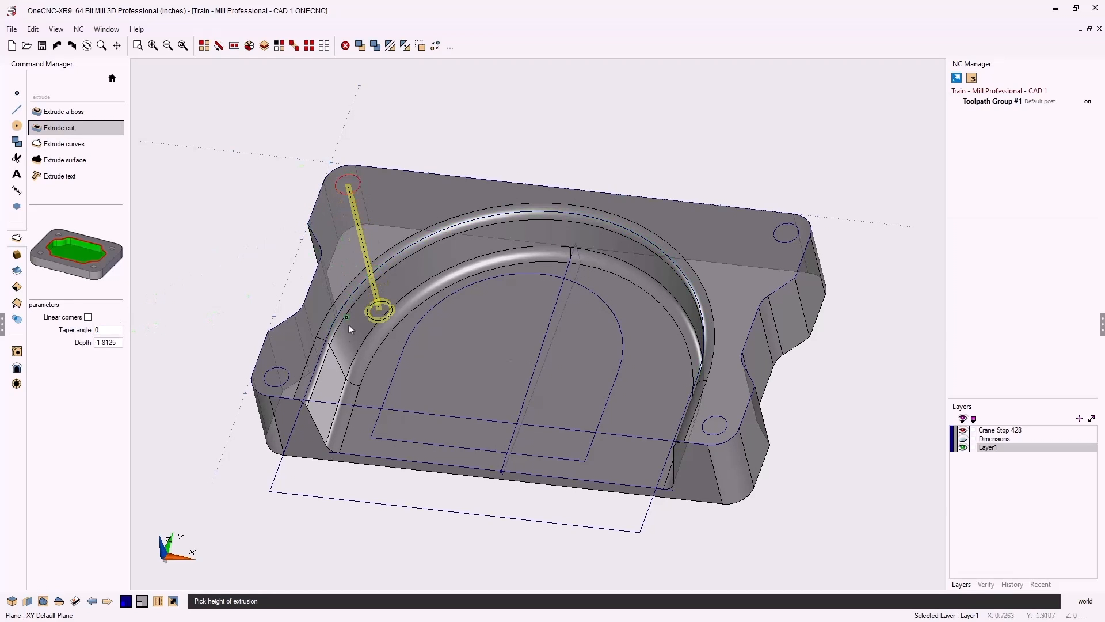
{"action": "left_click", "coordinate": [358, 361]}
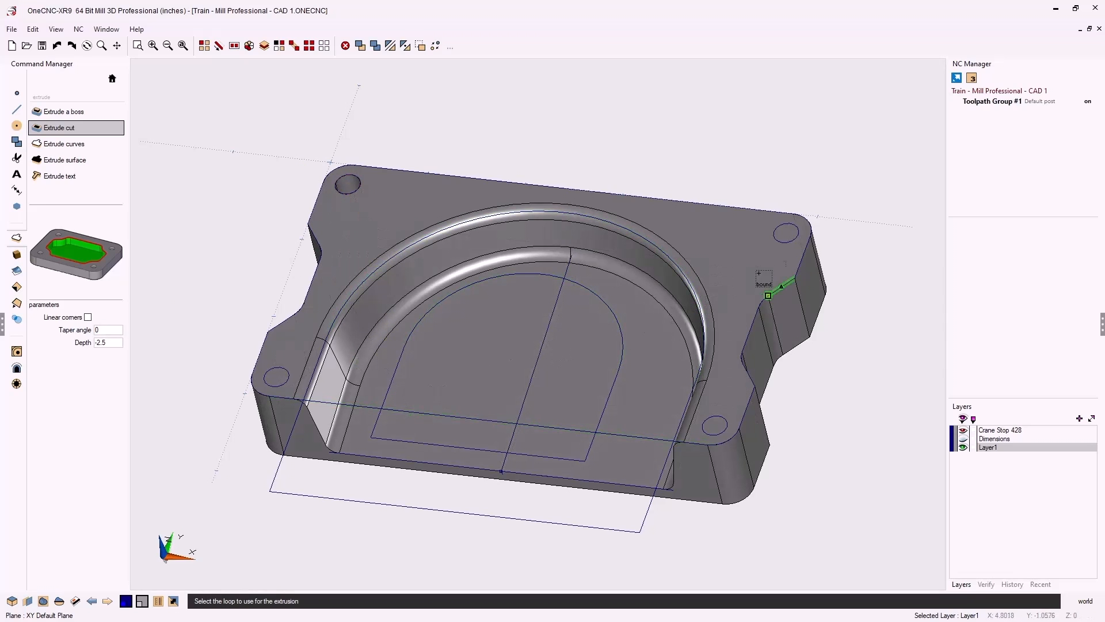
{"action": "left_click", "coordinate": [784, 234]}
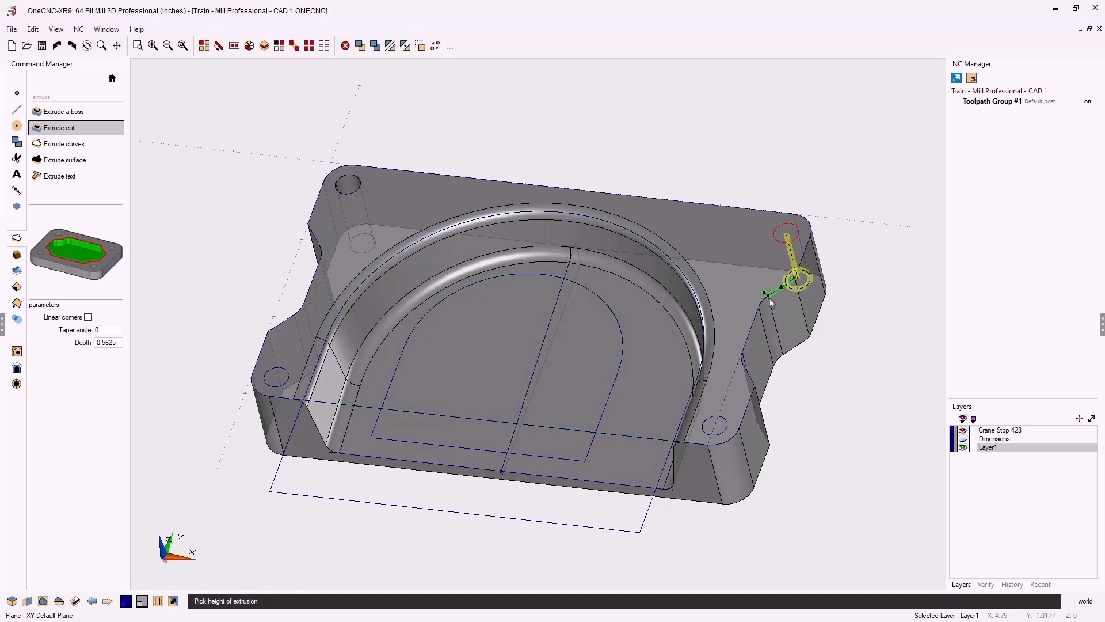
{"action": "left_click", "coordinate": [807, 443]}
{"action": "left_click", "coordinate": [715, 425]}
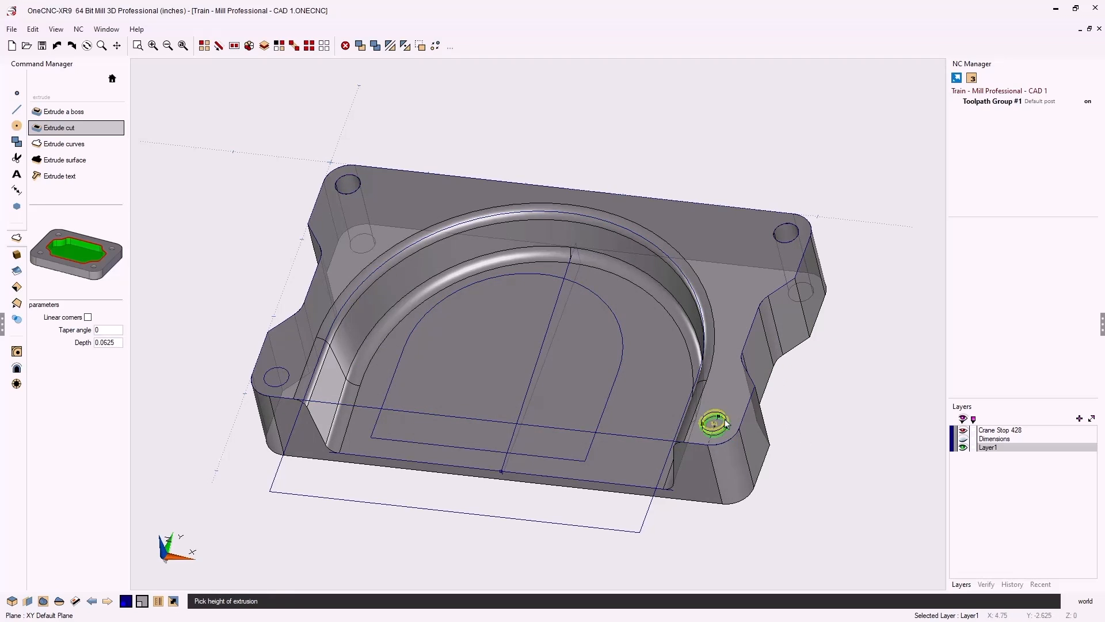
{"action": "left_click", "coordinate": [765, 559]}
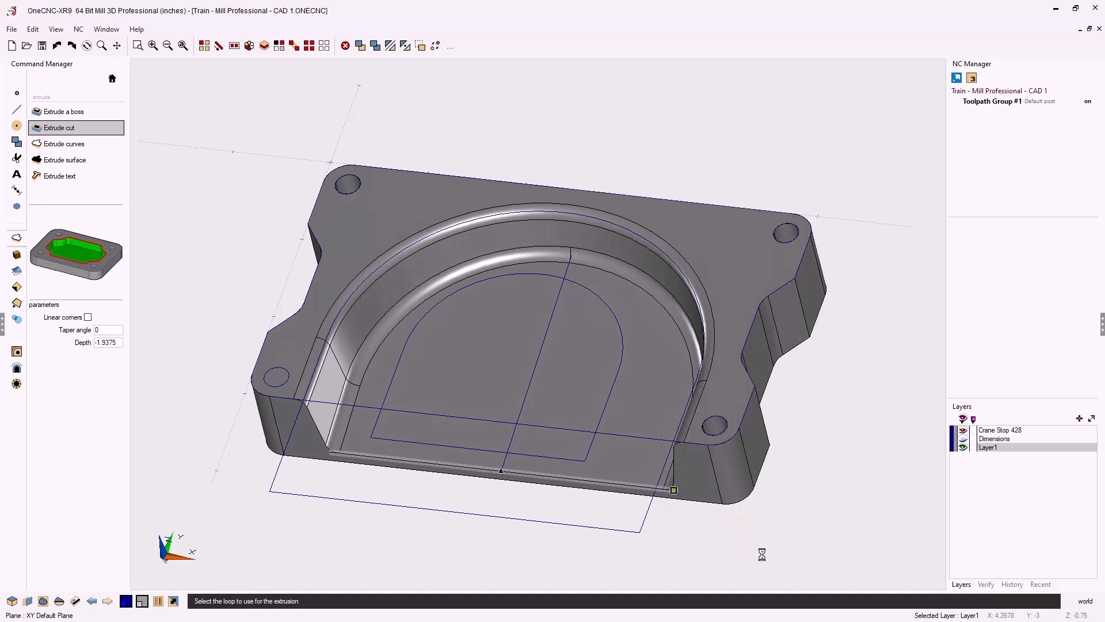
{"action": "left_click", "coordinate": [293, 368]}
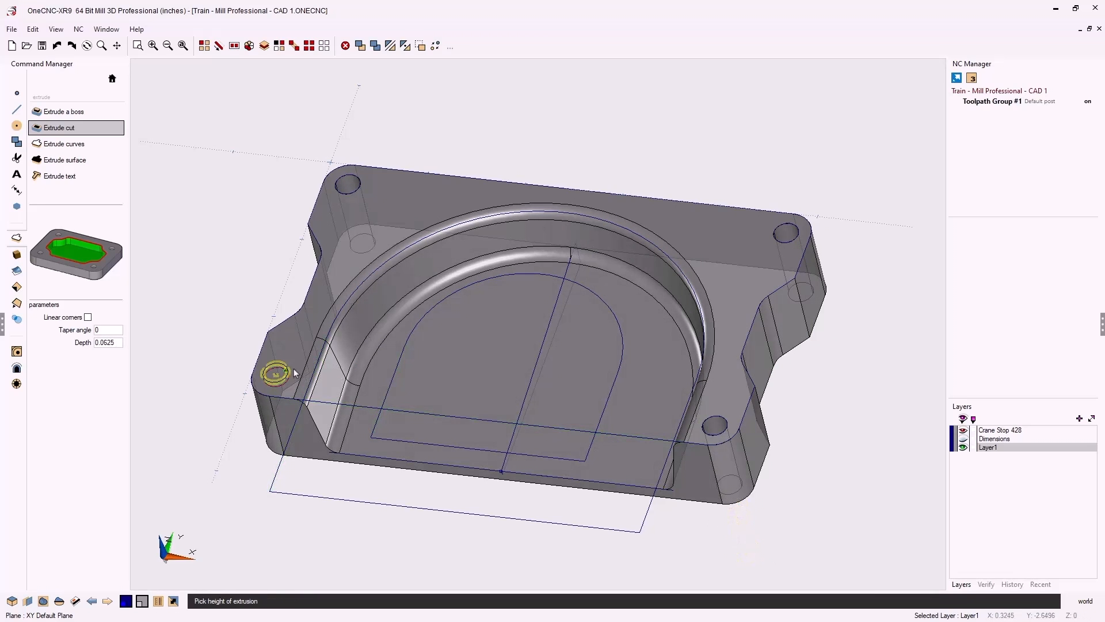
{"action": "left_click", "coordinate": [334, 542]}
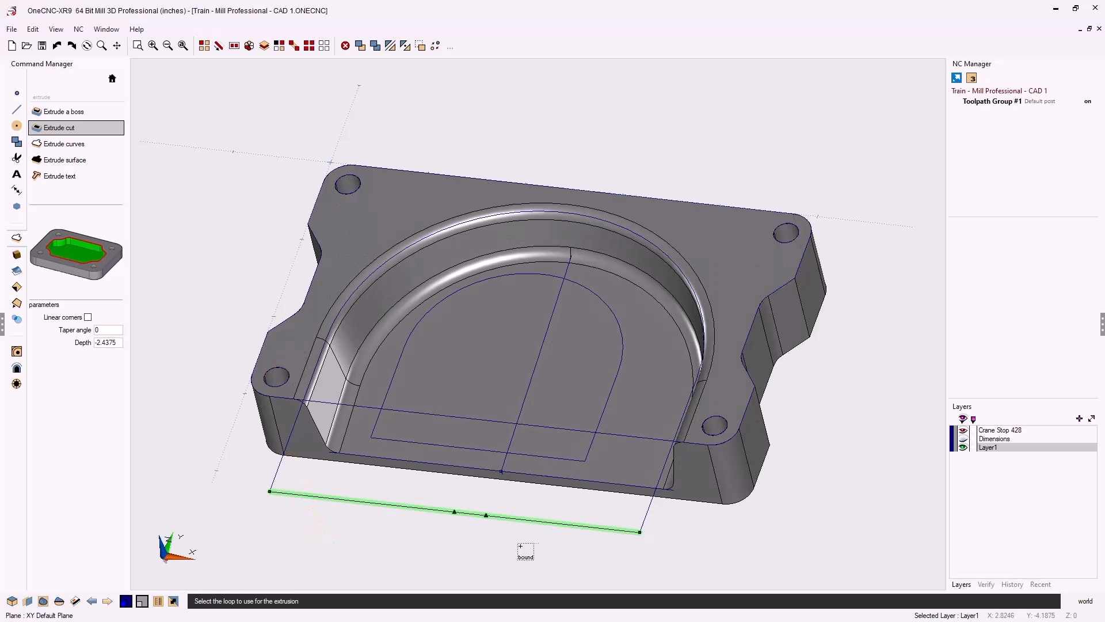
In the top view, show the dimensioned drawing without the solid to check the hole chamfer callout, then restore the solid and hide the dimensions
{"action": "key", "text": "Home"}
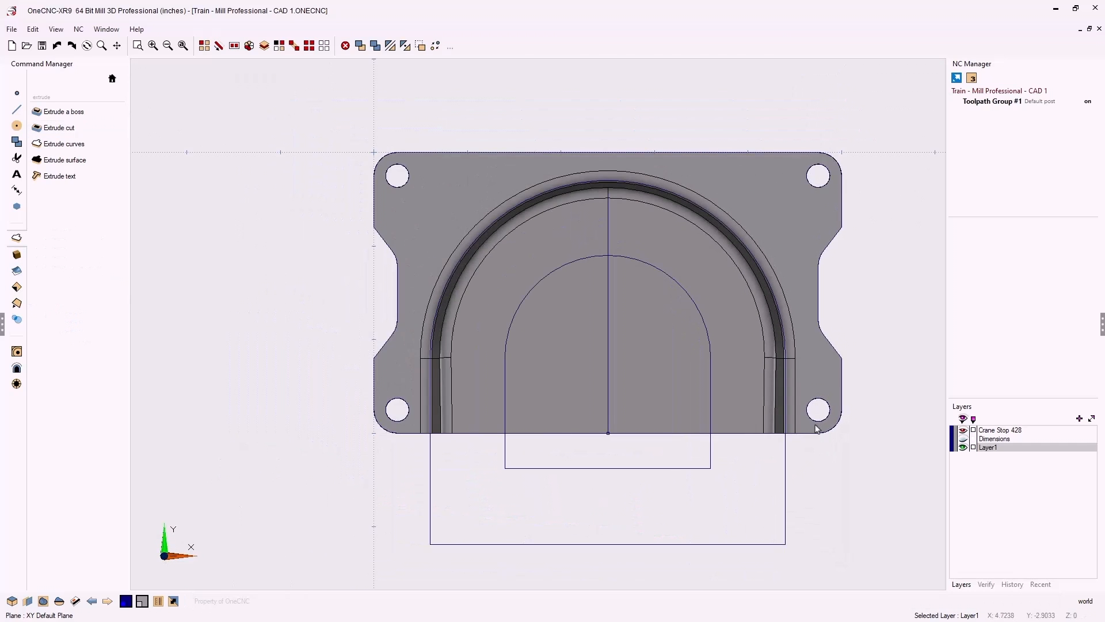
{"action": "middle_click_drag", "start_coordinate": [814, 356], "coordinate": [646, 384]}
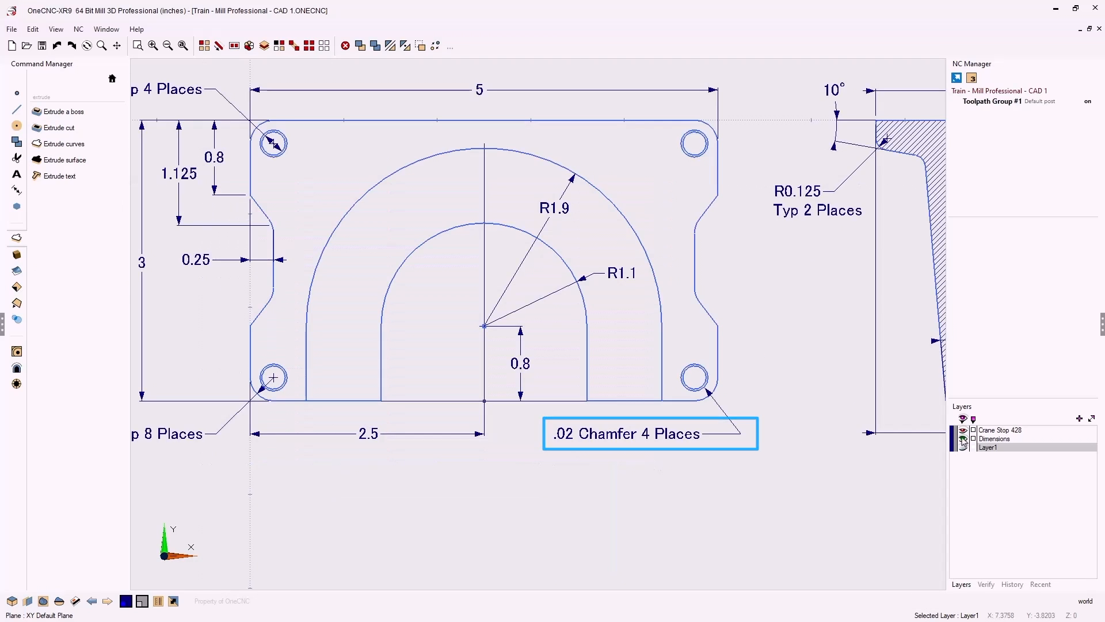
{"action": "left_click", "coordinate": [965, 441]}
{"action": "left_click", "coordinate": [963, 449]}
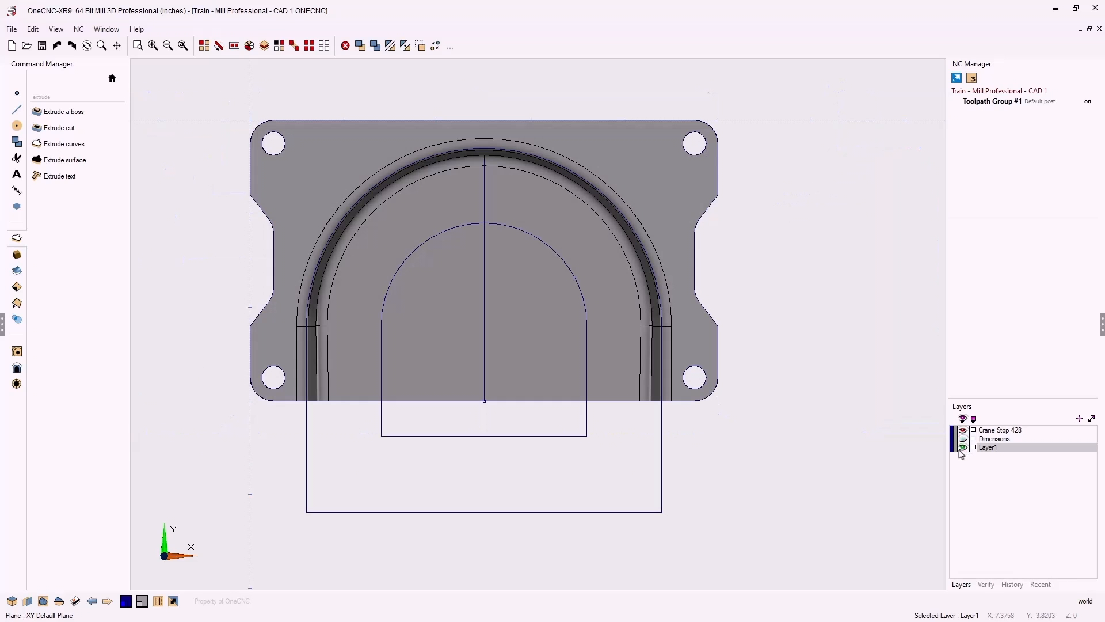
Chamfer the top edges of the four corner holes with a chamfer distance of 0.02
{"action": "middle_click_drag", "start_coordinate": [621, 488], "coordinate": [703, 424]}
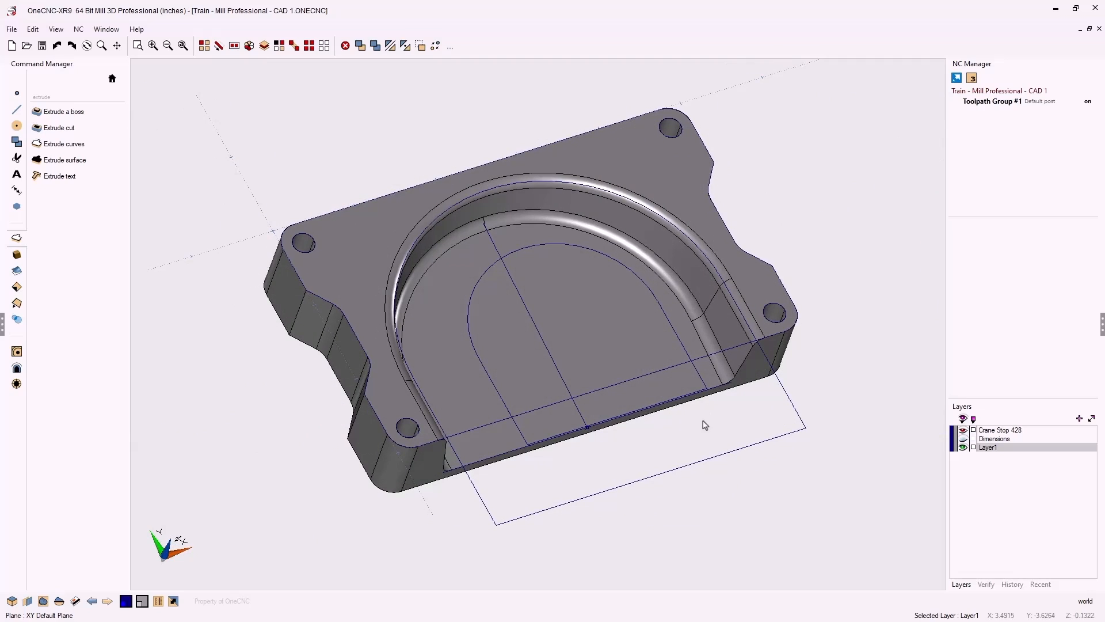
{"action": "left_click", "coordinate": [16, 303]}
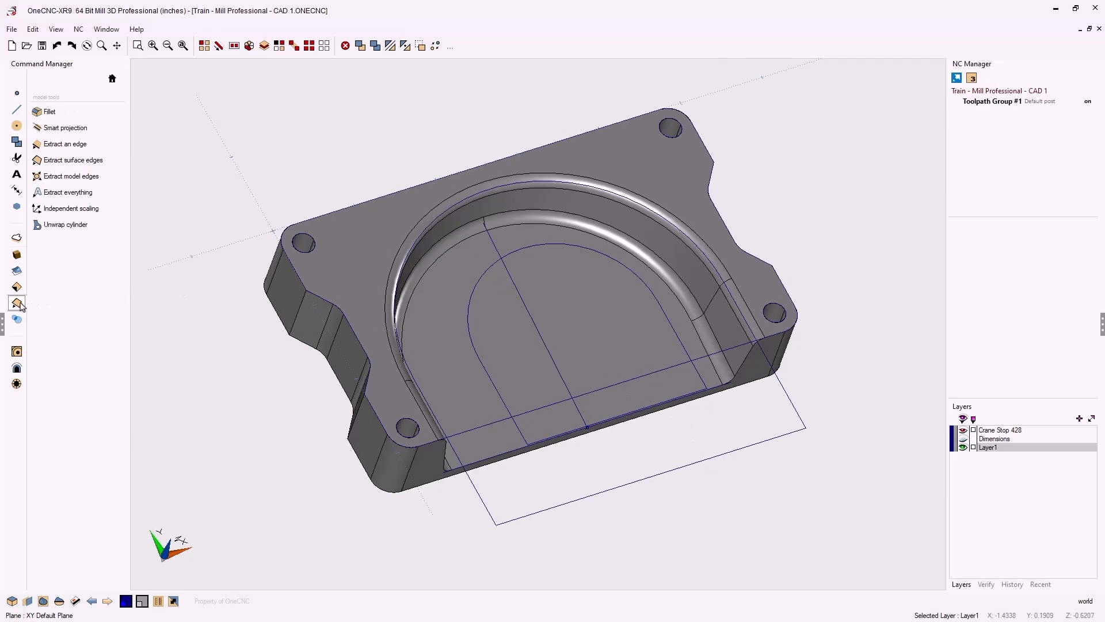
{"action": "left_click", "coordinate": [58, 112]}
{"action": "left_click", "coordinate": [316, 113]}
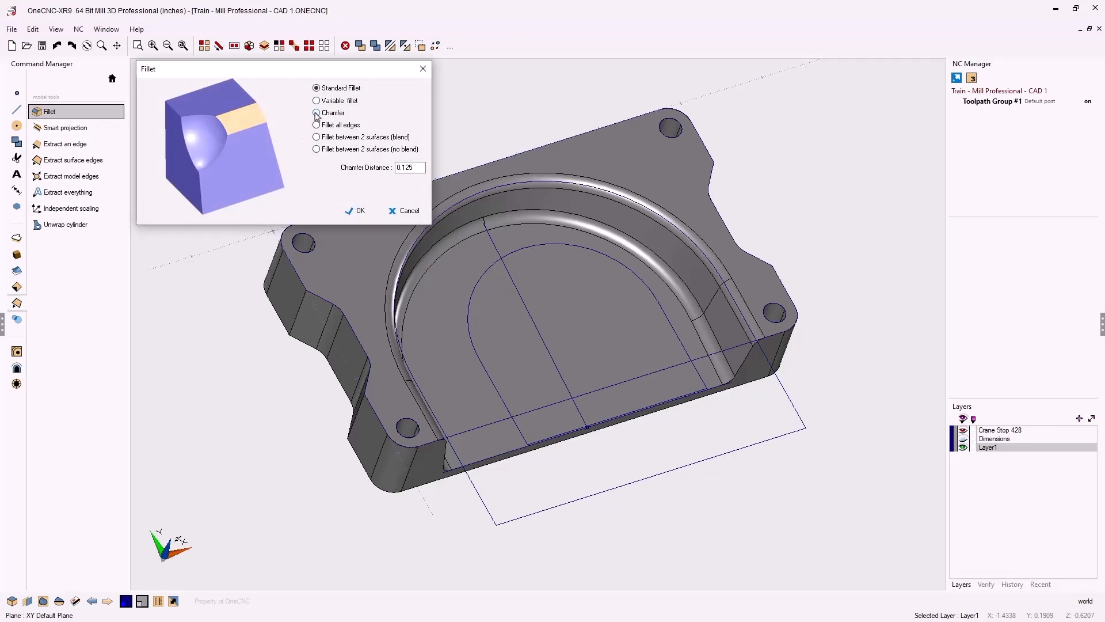
{"action": "left_click_drag", "start_coordinate": [418, 168], "coordinate": [367, 167]}
{"action": "left_click", "coordinate": [360, 211]}
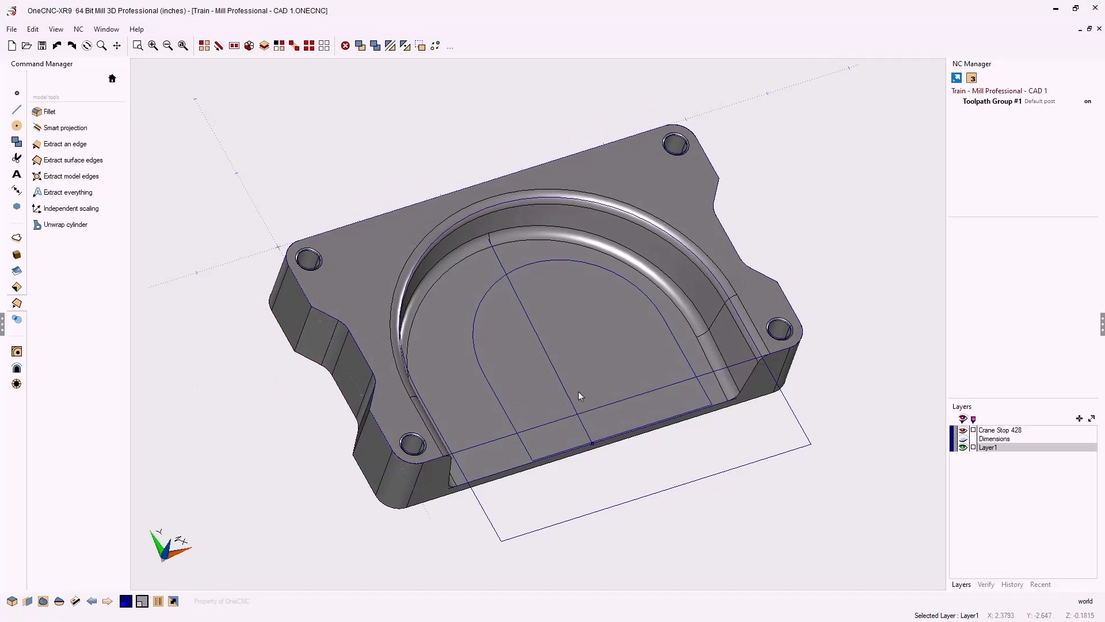
Select all dark blue wireframe geometry by color and clear it from view so only the solid plate is displayed
{"action": "mouse_move", "coordinate": [582, 388]}
{"action": "middle_mouse_down"}
{"action": "mouse_move", "coordinate": [511, 387]}
{"action": "mouse_move", "coordinate": [586, 378]}
{"action": "mouse_move", "coordinate": [574, 382]}
{"action": "middle_mouse_up"}
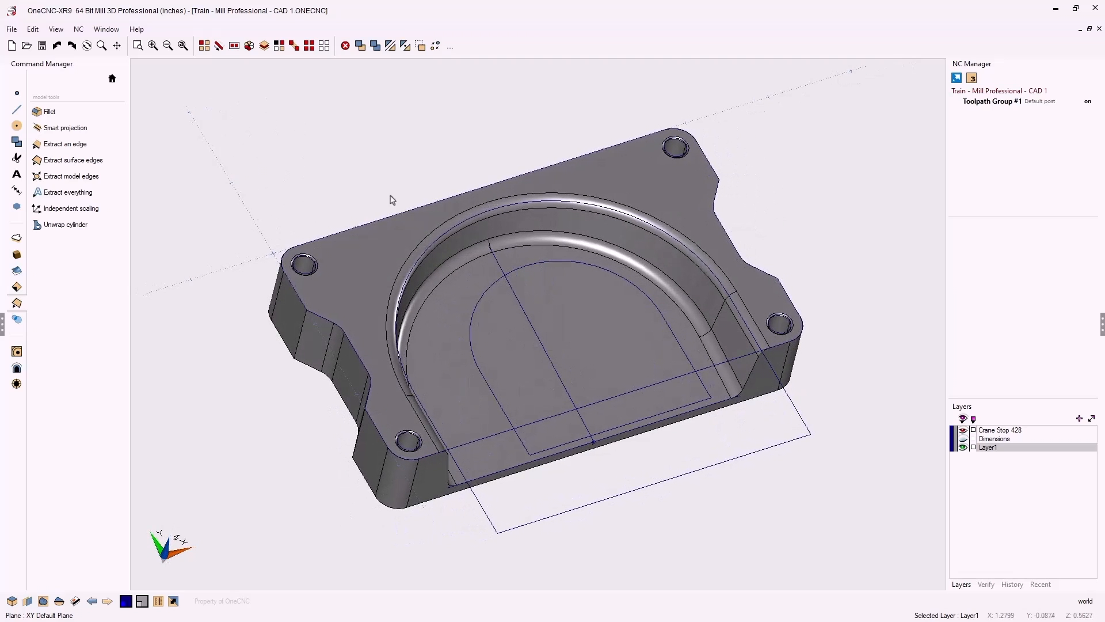
{"action": "left_click", "coordinate": [279, 46]}
{"action": "left_click_drag", "start_coordinate": [538, 217], "coordinate": [157, 69]}
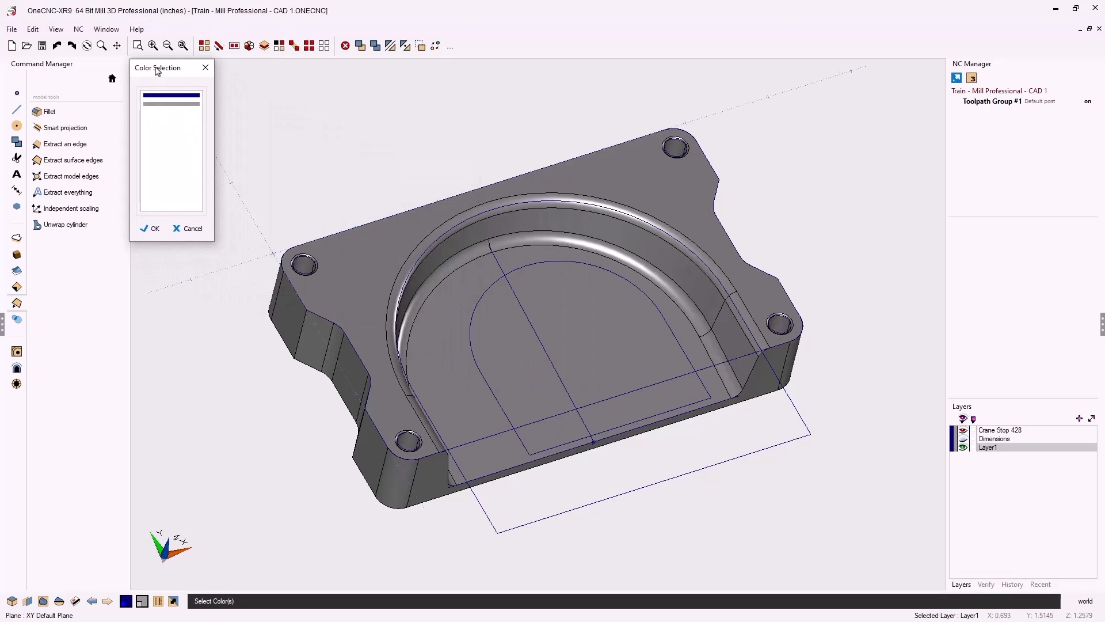
{"action": "left_click", "coordinate": [165, 96]}
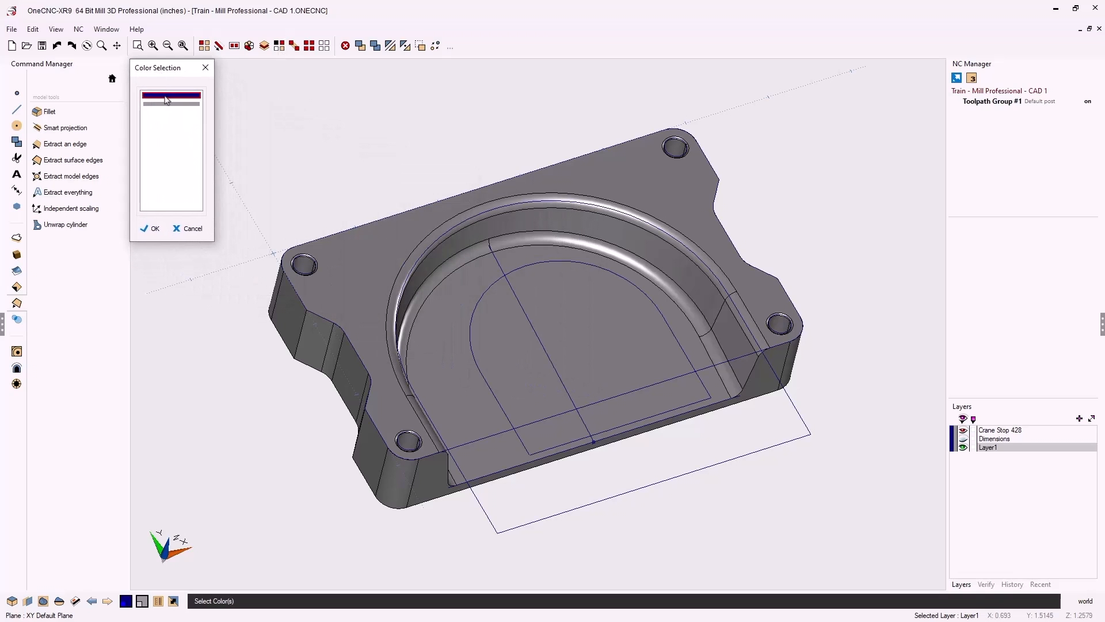
{"action": "left_click", "coordinate": [153, 229]}
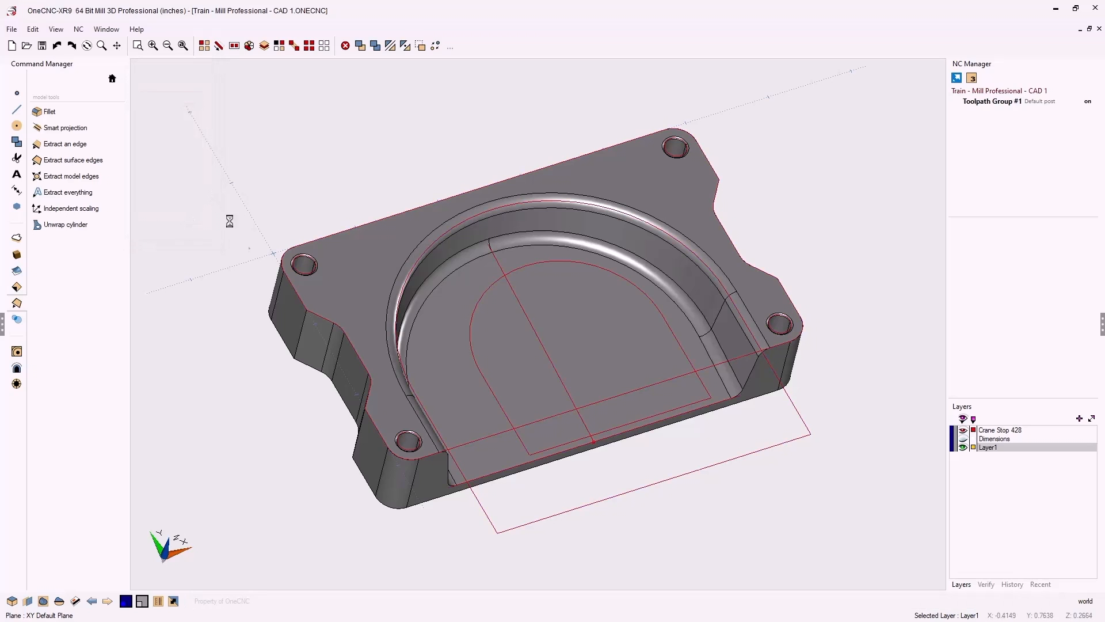
{"action": "left_click", "coordinate": [112, 78]}
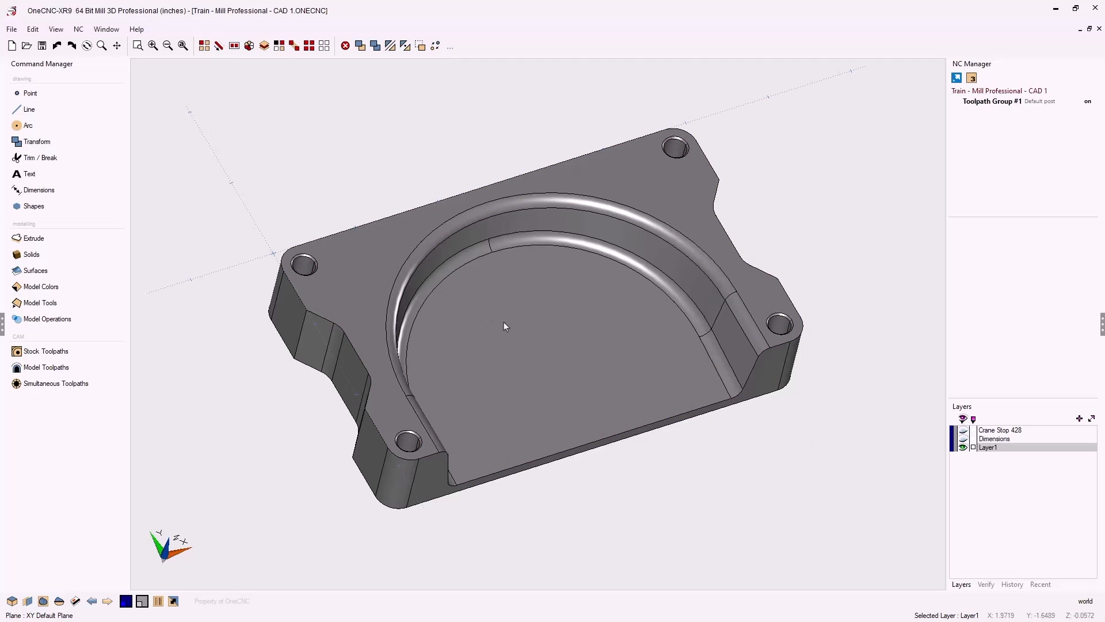
{"action": "scroll", "coordinate": [507, 325], "scroll_direction": "up", "scroll_amount": 1}
{"action": "scroll", "coordinate": [574, 335], "scroll_direction": "up", "scroll_amount": 2}
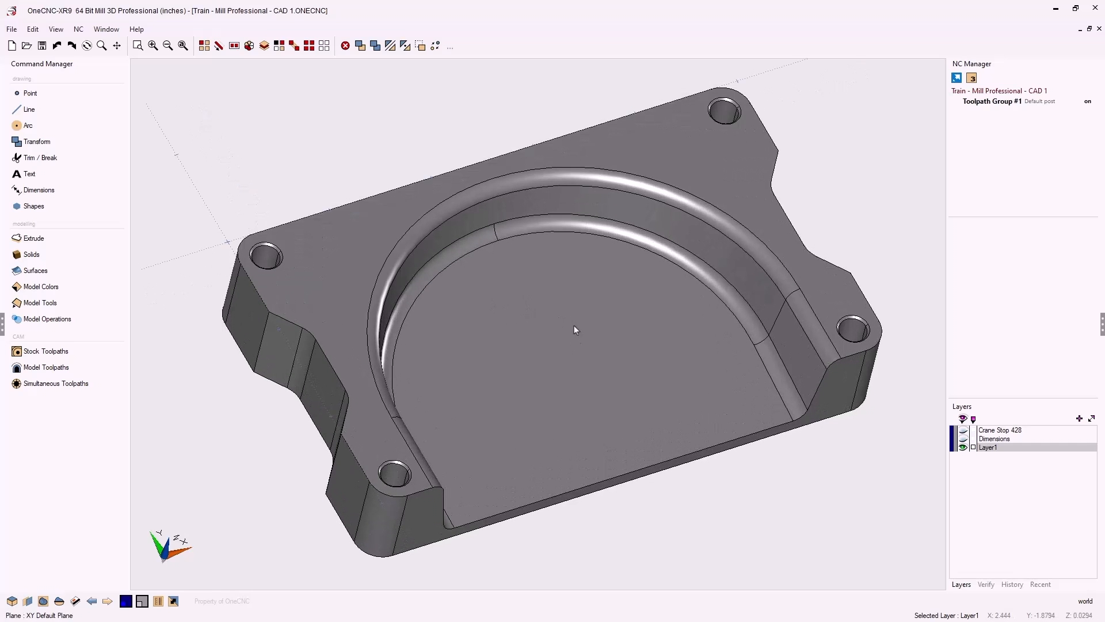